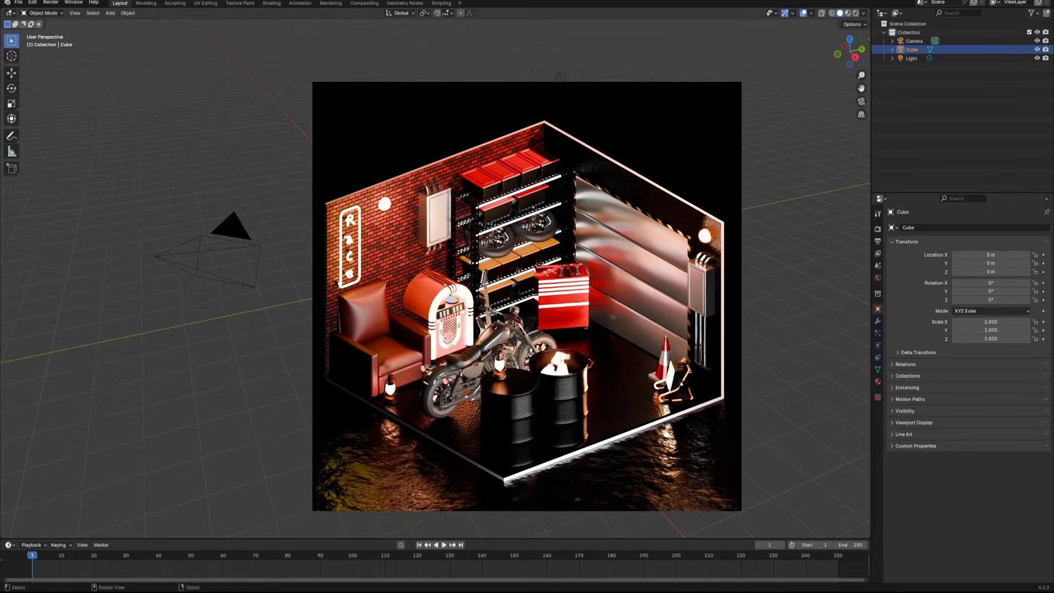
Delete all default objects and add a plane at the origin
key("a")
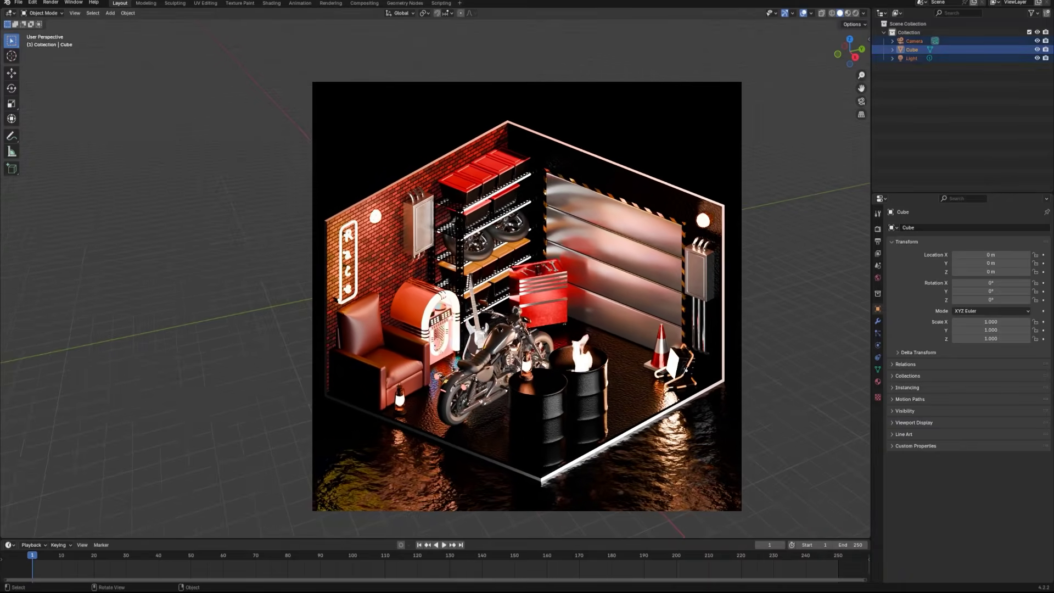
key("x")
left_click(506, 325)
key("shift+a")
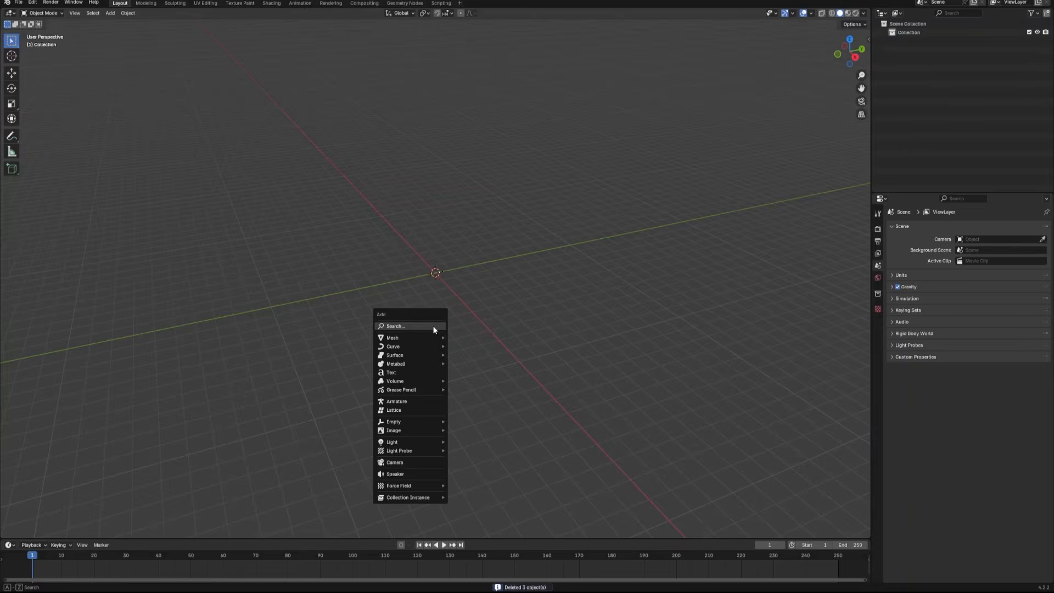
mouse_move(430, 338)
left_click(464, 340)
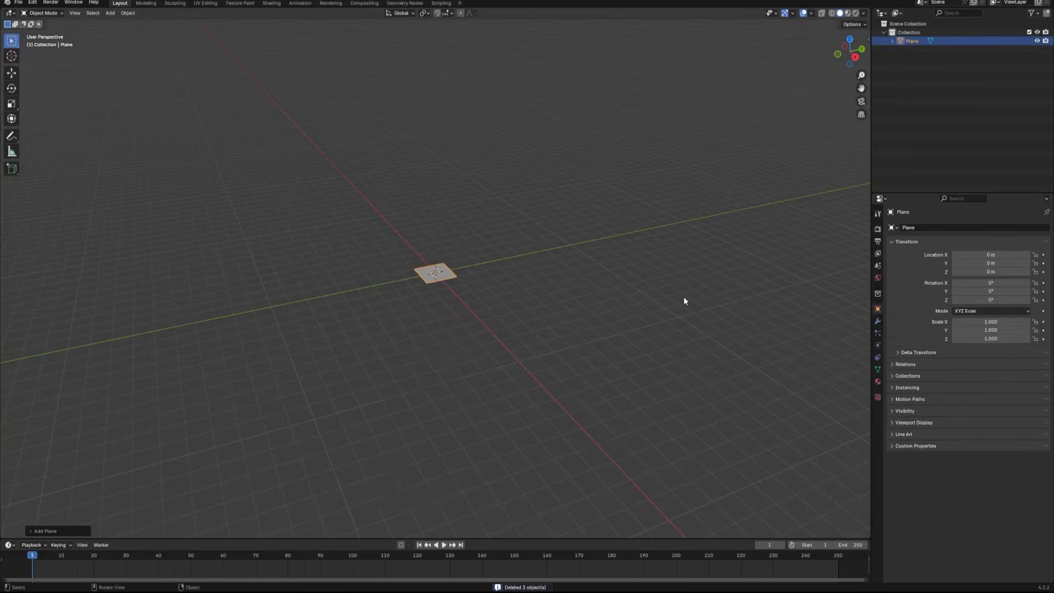
Set the plane's X and Y dimensions to 50 m
key("n")
left_click(806, 174)
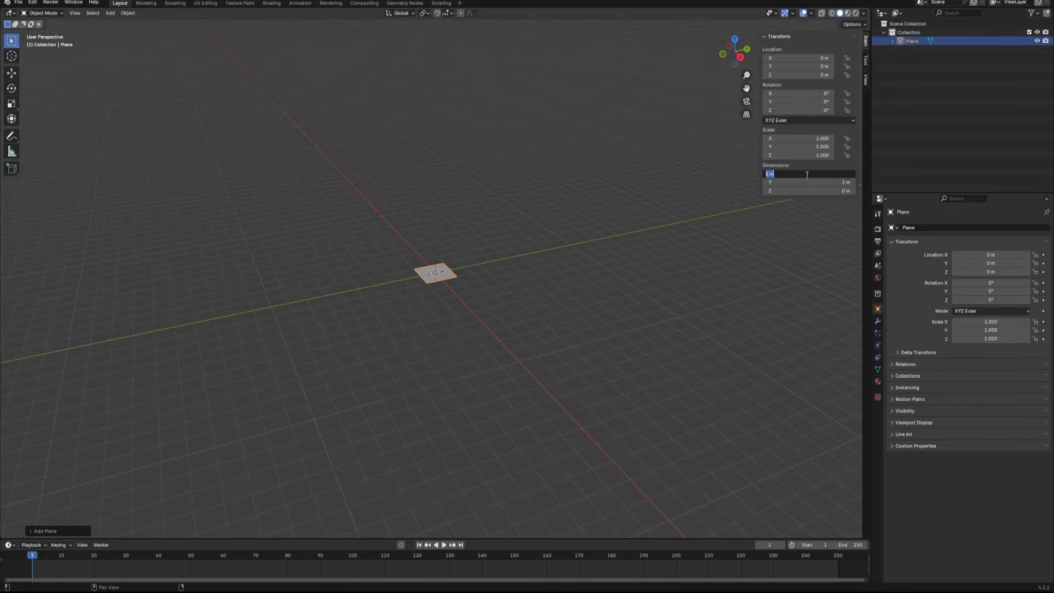
type("50")
key("Tab")
type("50")
key("Return")
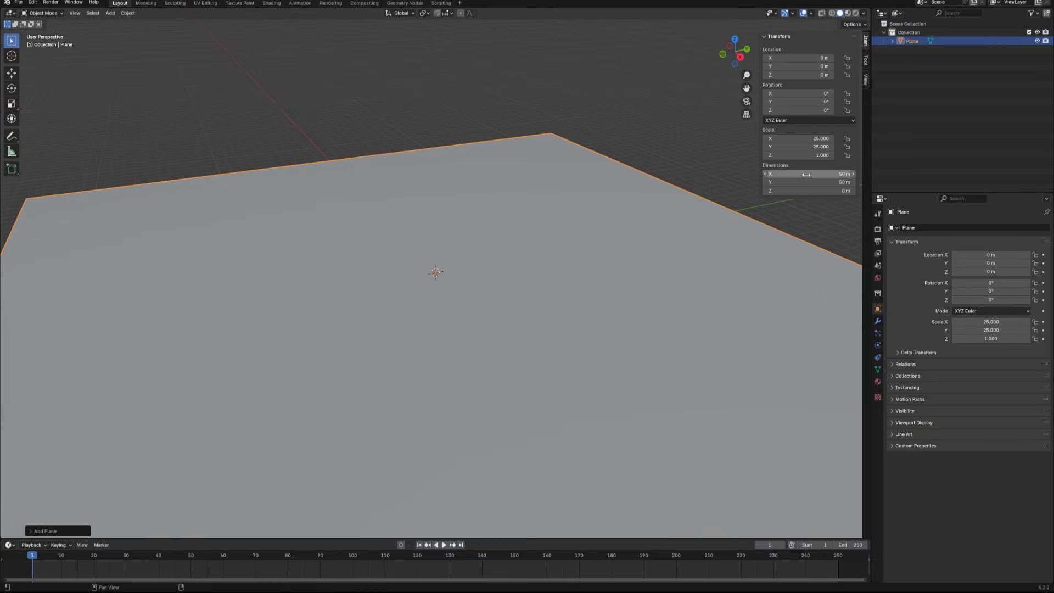
scroll(535, 290, "down", 8)
mouse_move(503, 300)
middle_mouse_down()
mouse_move(519, 319)
mouse_move(489, 298)
middle_mouse_up()
Extrude the plane's two back edges straight up on Z into walls and apply the scale
key("Tab")
key("2")
left_click(379, 234)
left_click(516, 244, "shift")
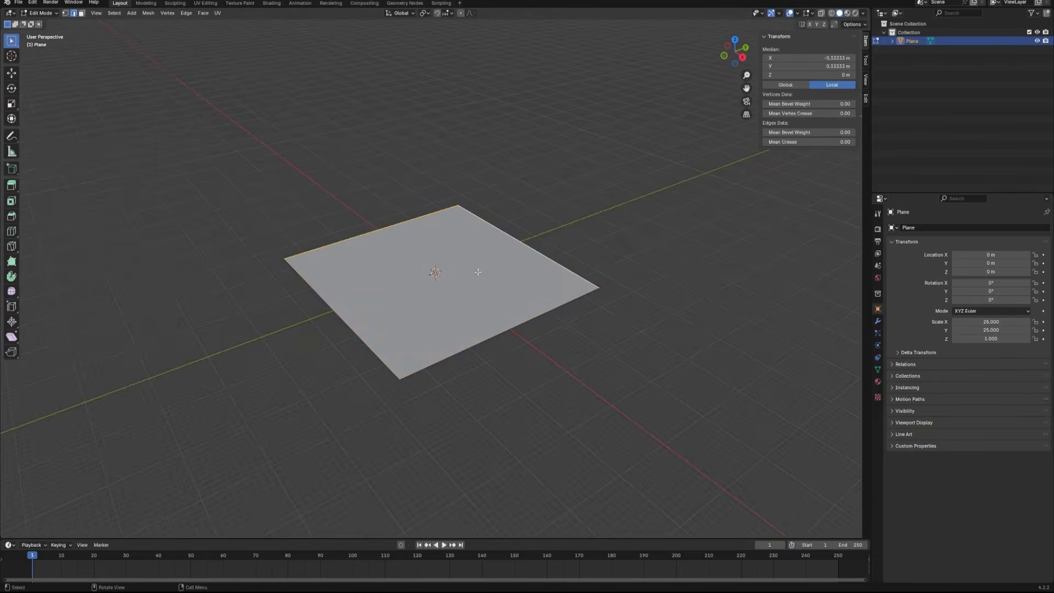
key("g")
key("z")
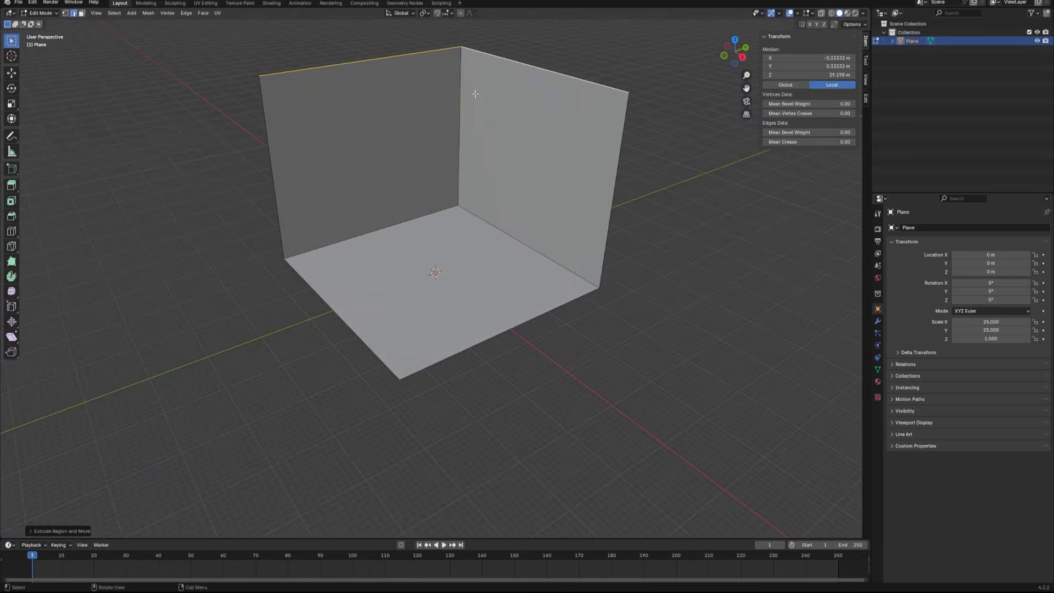
left_click(473, 94)
key("Tab")
key("ctrl+a")
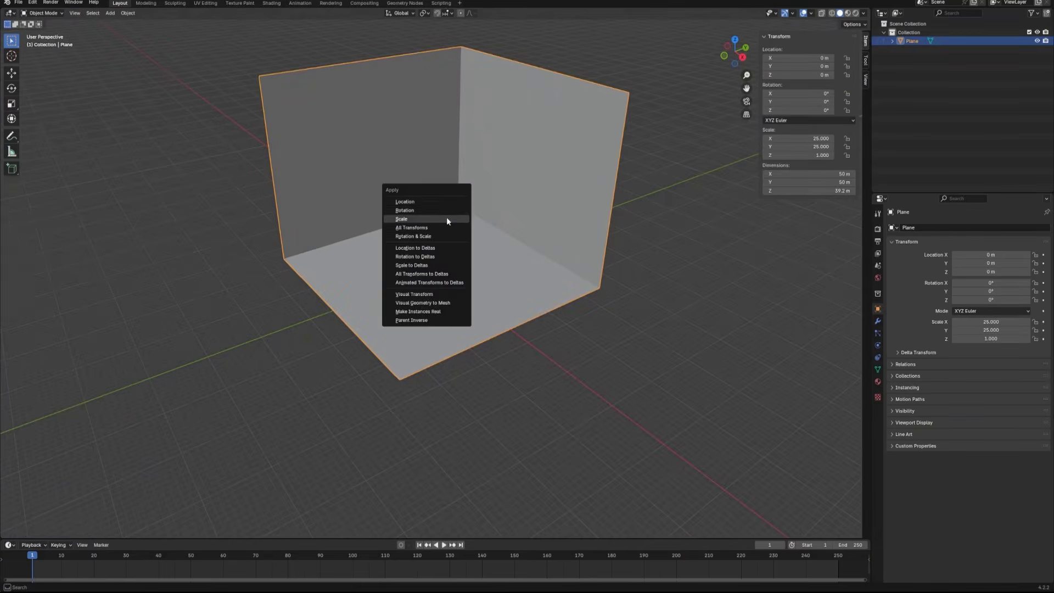
left_click(447, 216)
Bevel the corner and wall-floor edges into a rounded fillet
key("Tab")
left_click(459, 199, "alt")
key("ctrl+b")
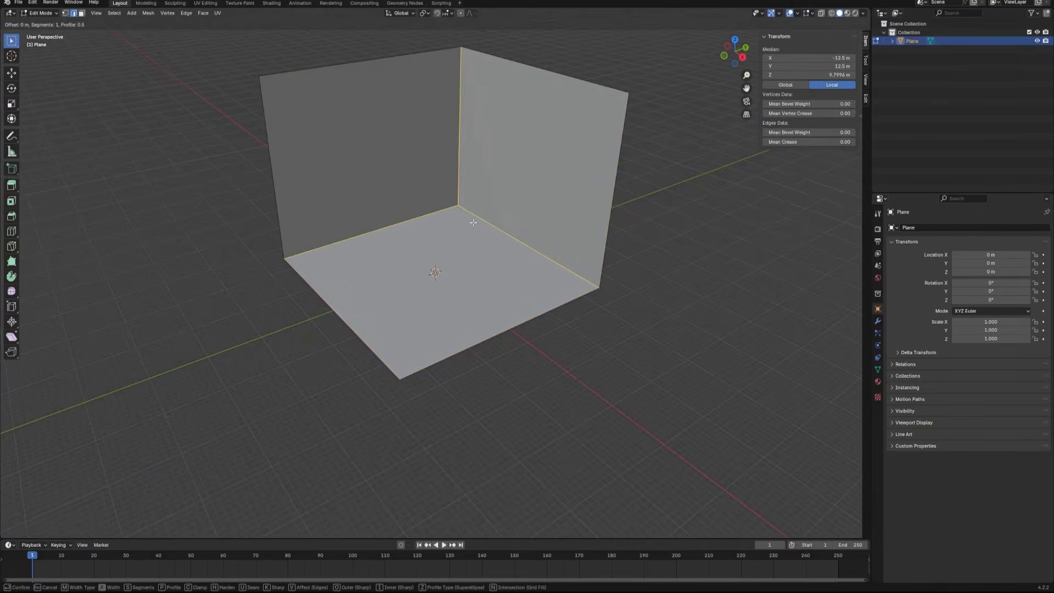
scroll(646, 426, "up", 13)
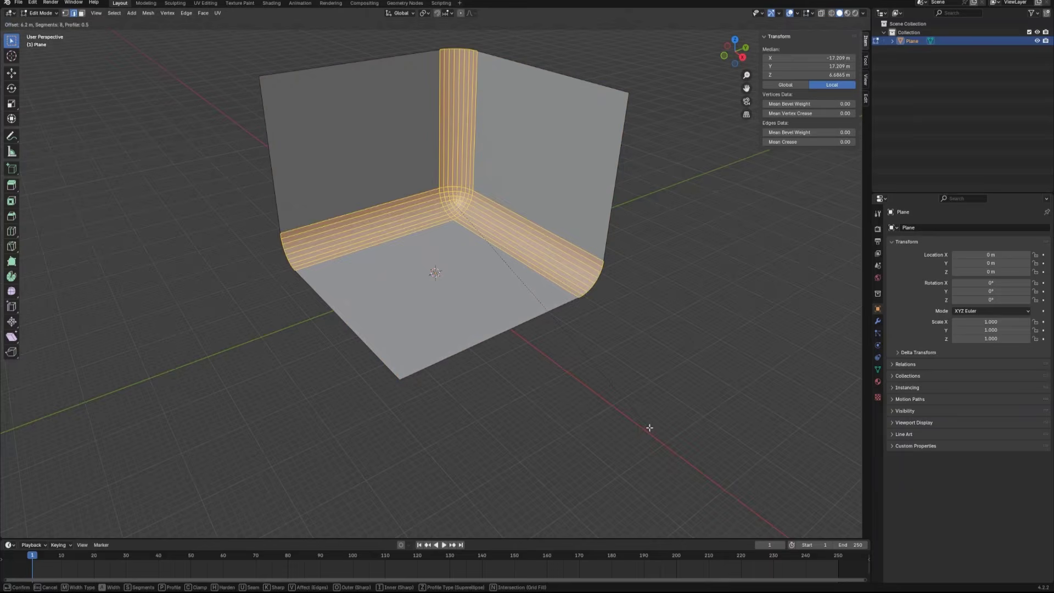
scroll(646, 424, "up", 6)
left_click(646, 424)
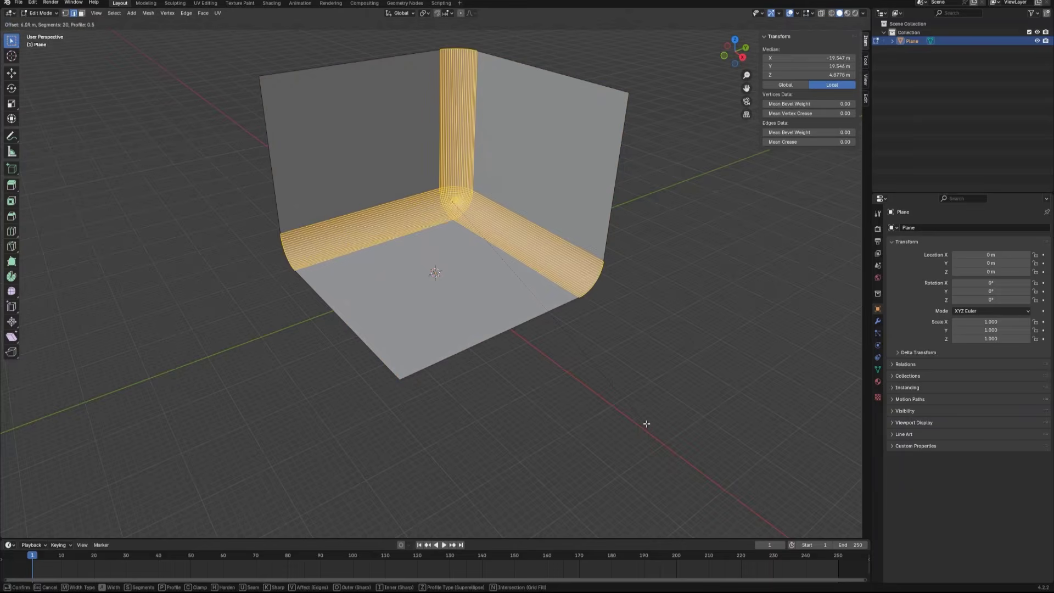
Apply Shade Auto Smooth to the backdrop
key("Tab")
middle_click_drag(531, 268, 550, 341)
scroll(531, 305, "up", 2)
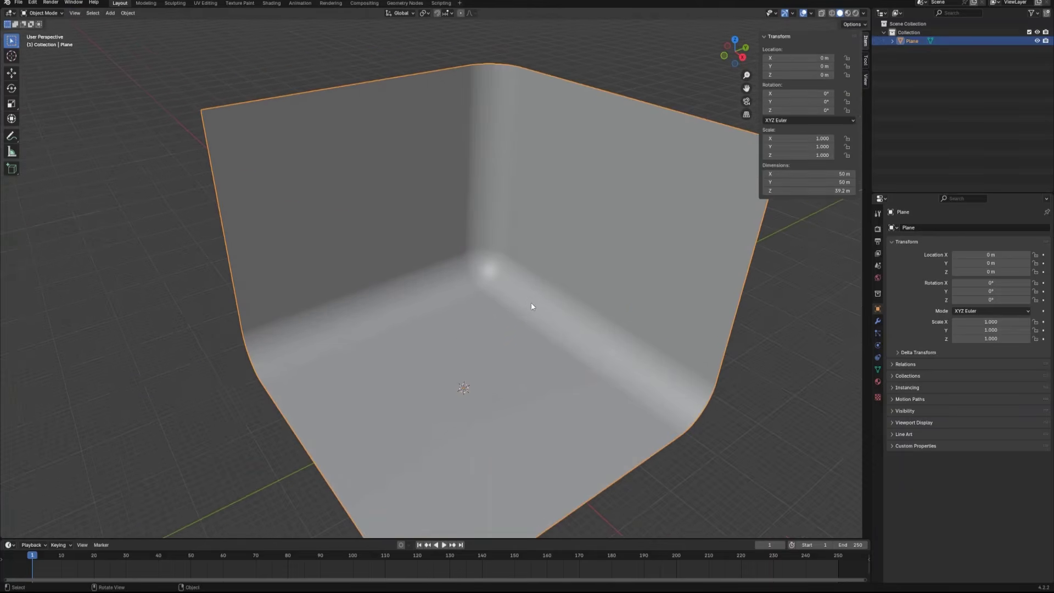
right_click(525, 301)
left_click(522, 306)
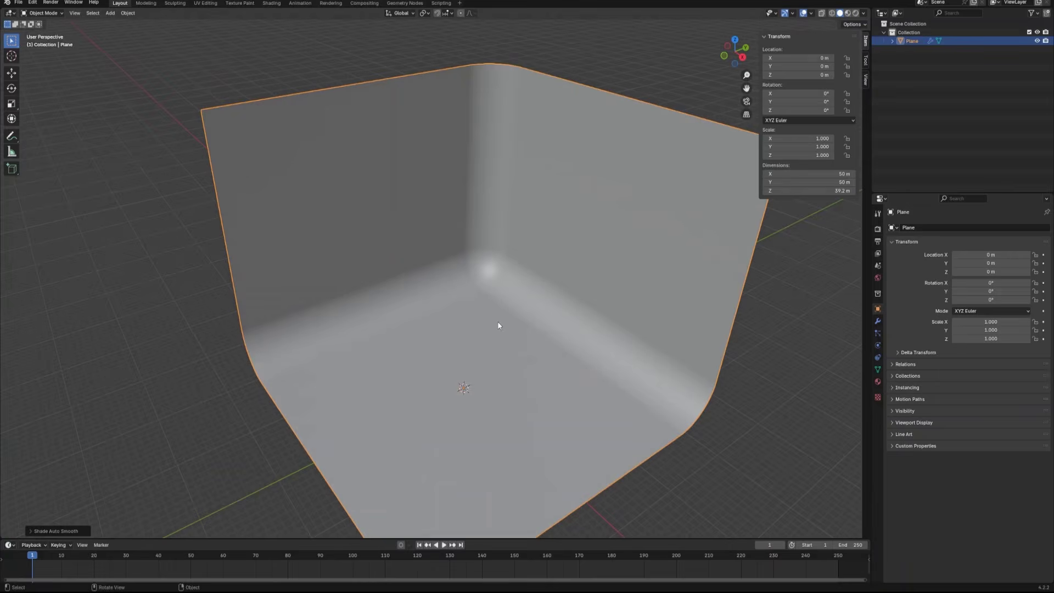
key("shift+a")
Add a second plane and set its X and Y dimensions to 5 m
left_click(525, 322)
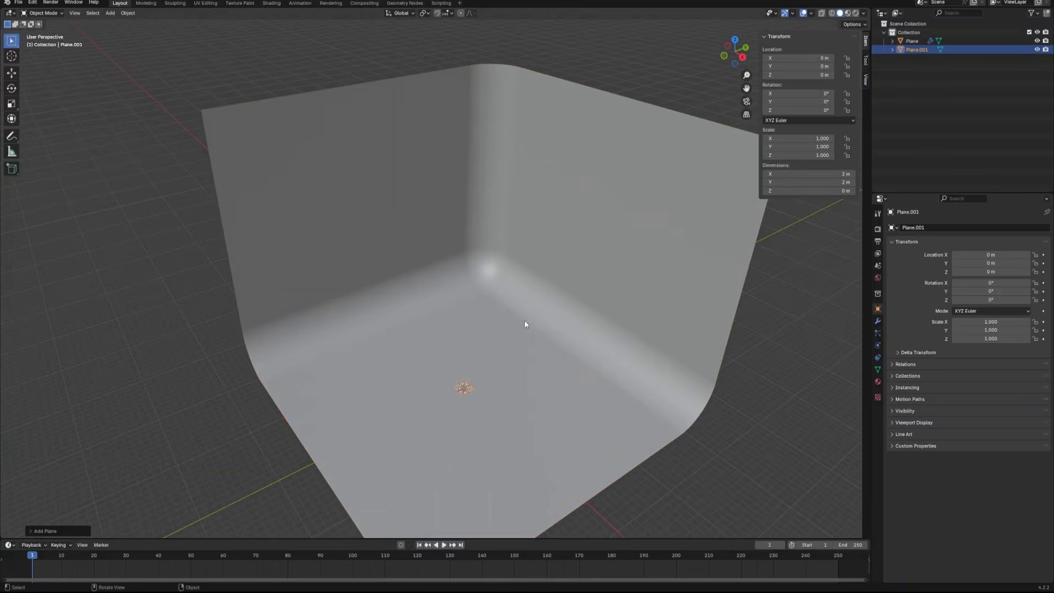
scroll(549, 368, "up", 2)
scroll(531, 315, "up", 5)
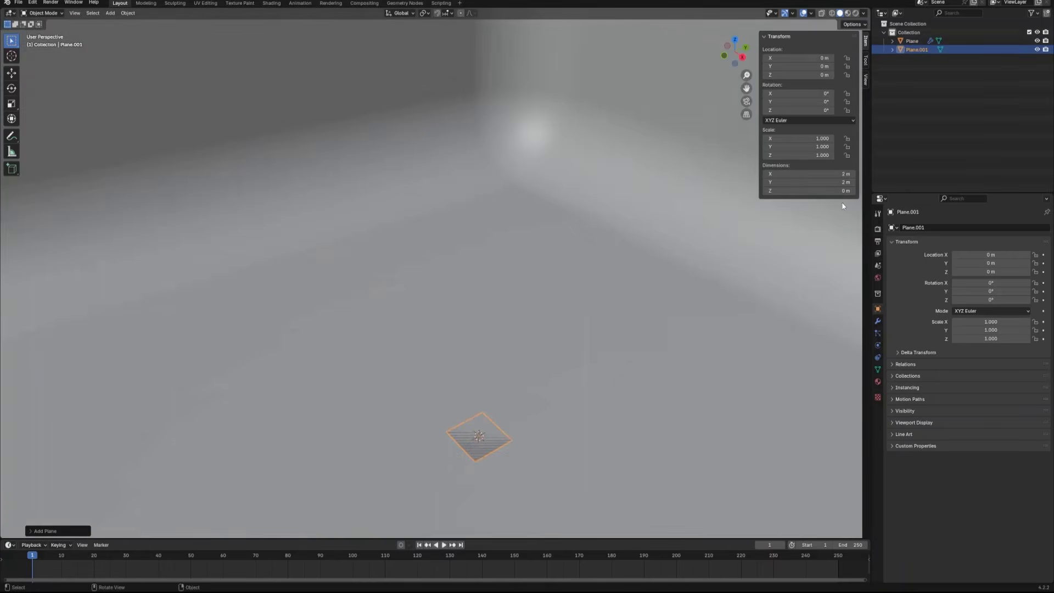
left_click_drag(833, 174, 833, 182)
type("5")
key("Return")
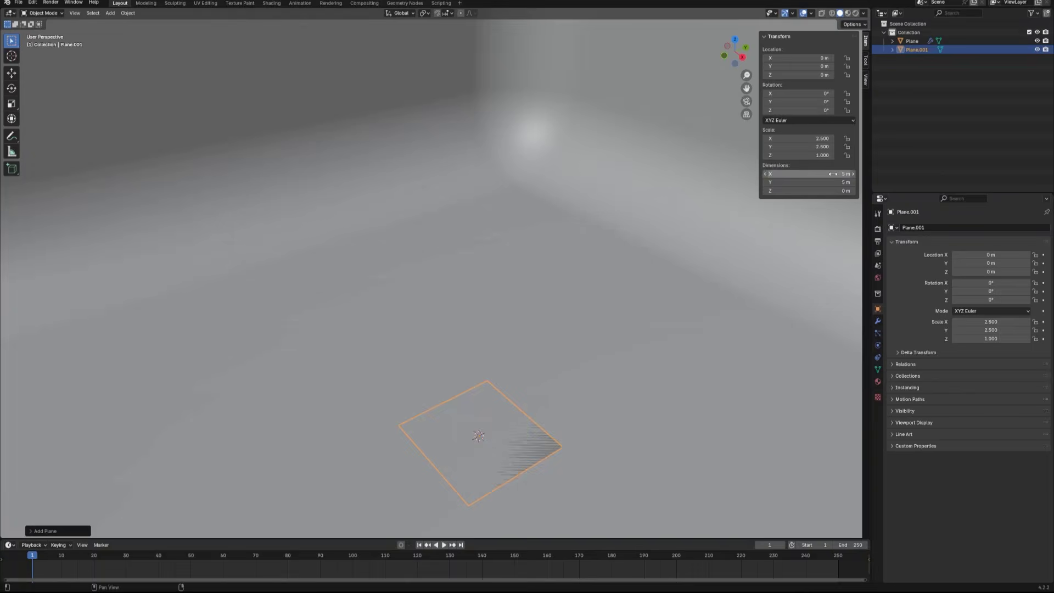
middle_click_drag(581, 338, 519, 393)
Raise the plane's two back edges 3.5 m on Z into walls and apply the scale
key("Tab")
left_click(460, 359)
left_click(506, 352, "shift")
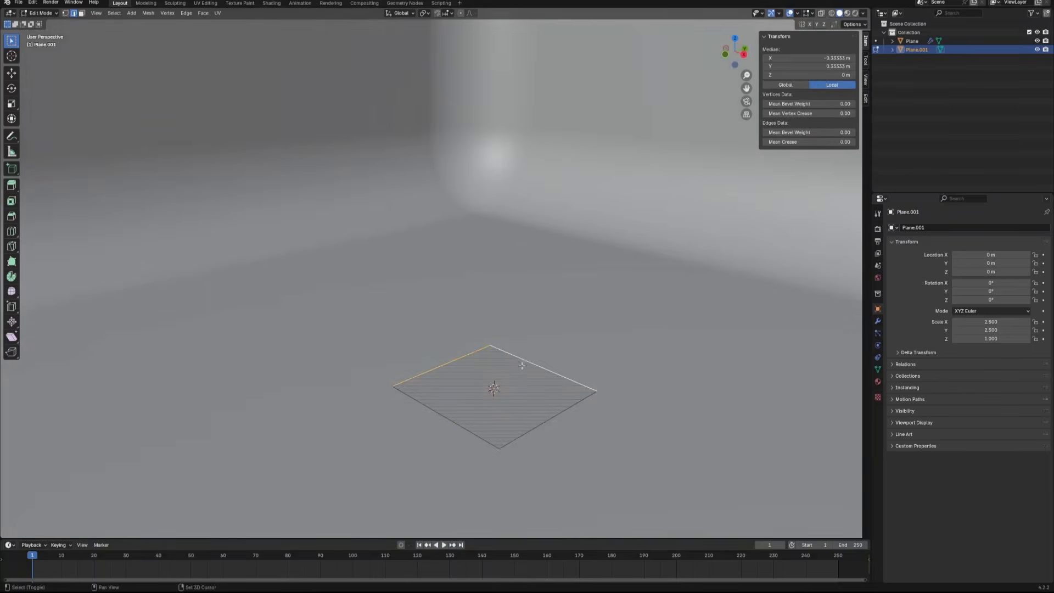
type("gz3.5")
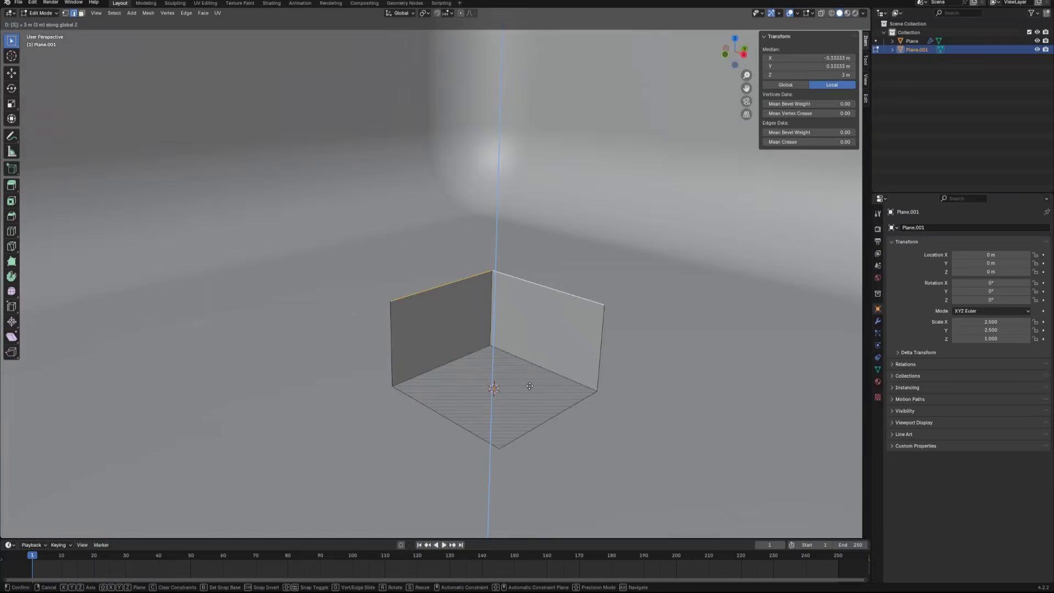
key("Return")
middle_click_drag(550, 367, 522, 362)
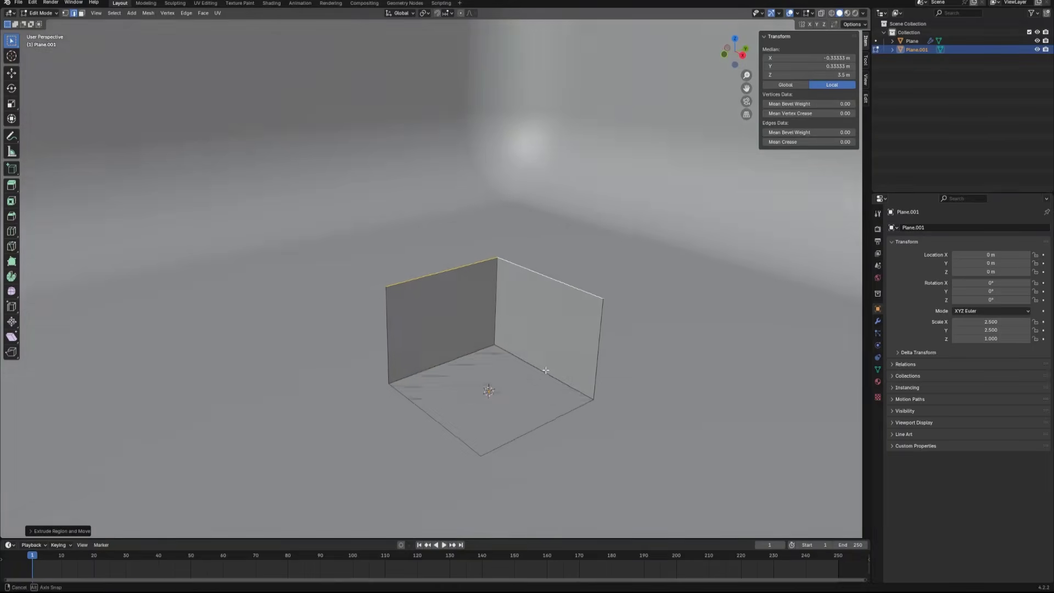
key("Tab")
key("ctrl+a")
left_click(516, 364)
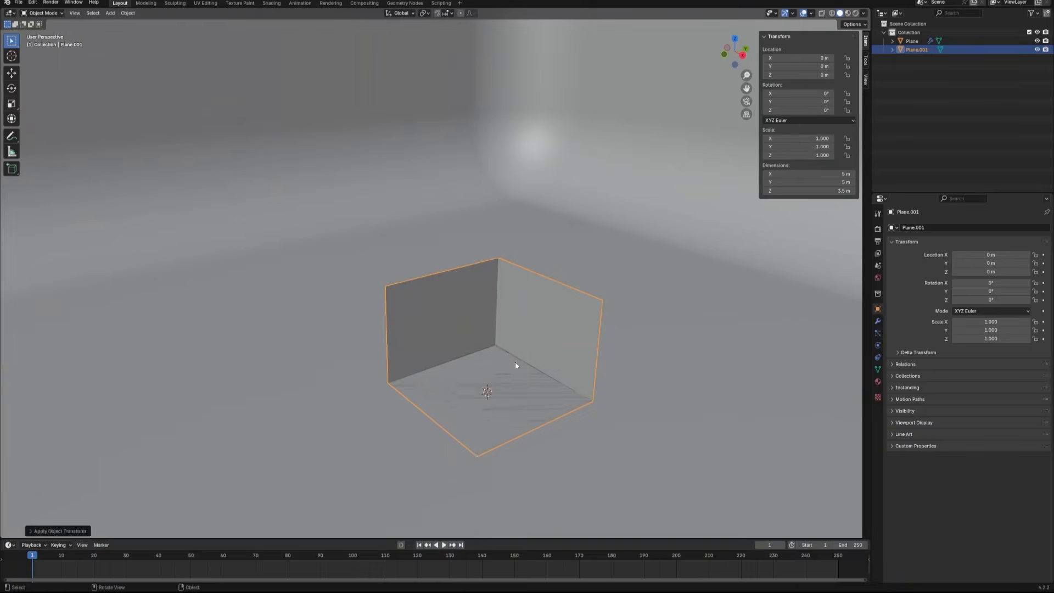
Thicken both wall faces and the floor with Extrude Faces Along Normals
key("Tab")
key("3")
left_click(495, 343)
left_click(527, 340, "shift")
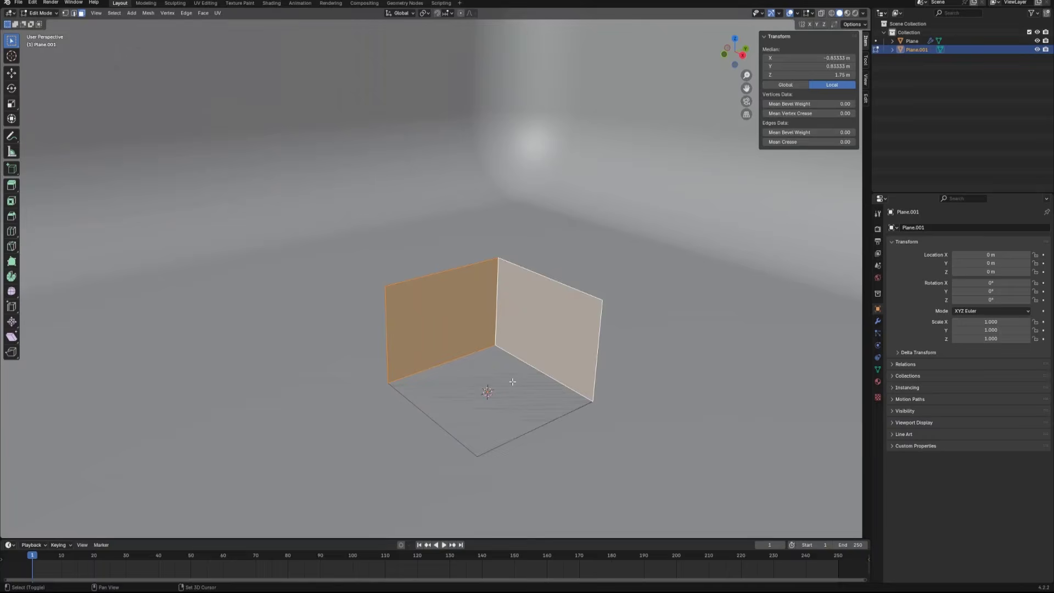
left_click(513, 380, "shift")
right_click(513, 379)
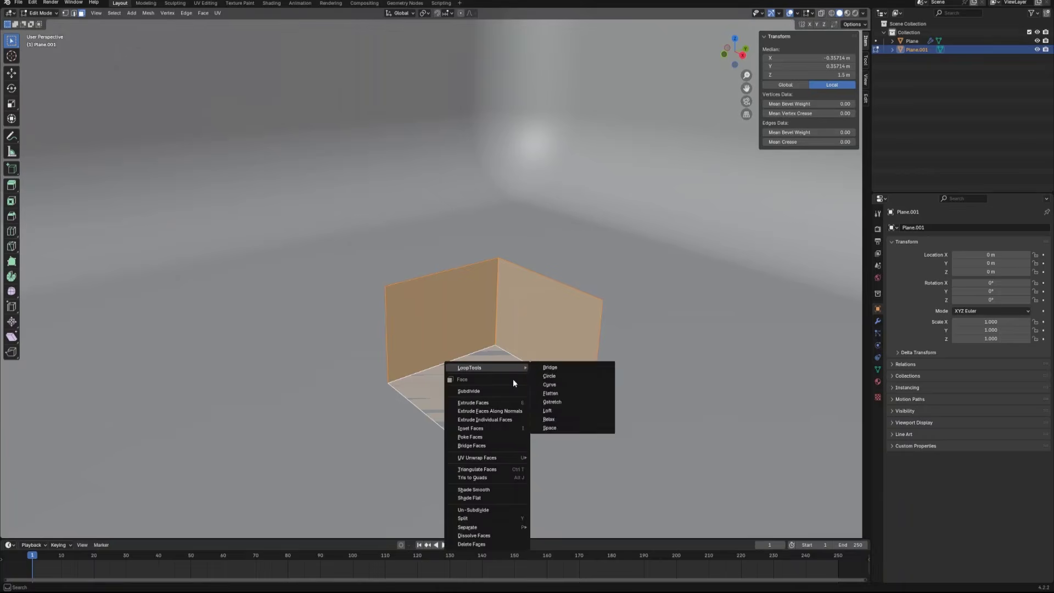
left_click(516, 410)
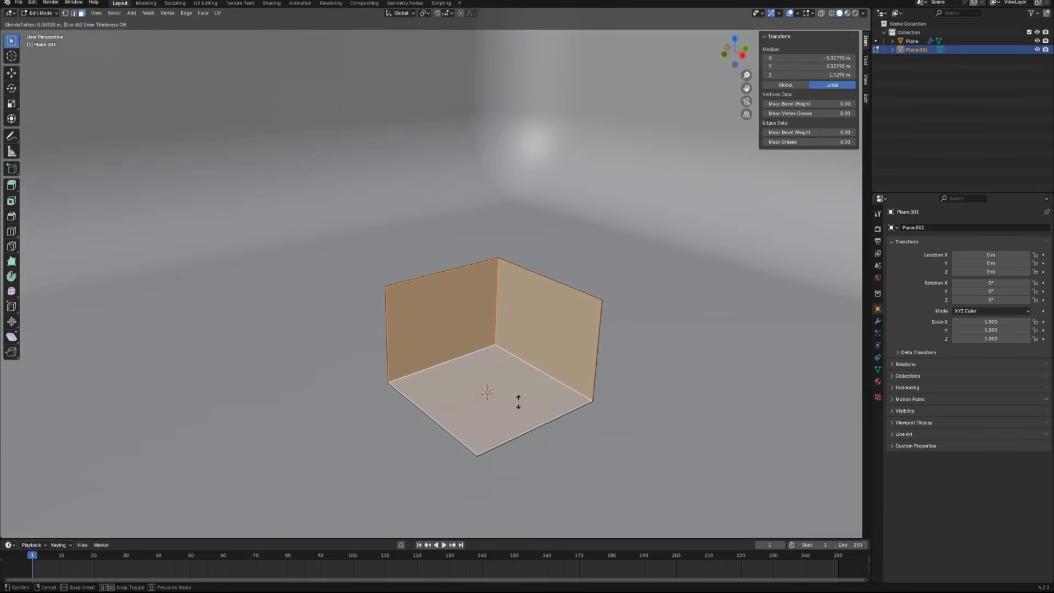
left_click(518, 401)
key("Tab")
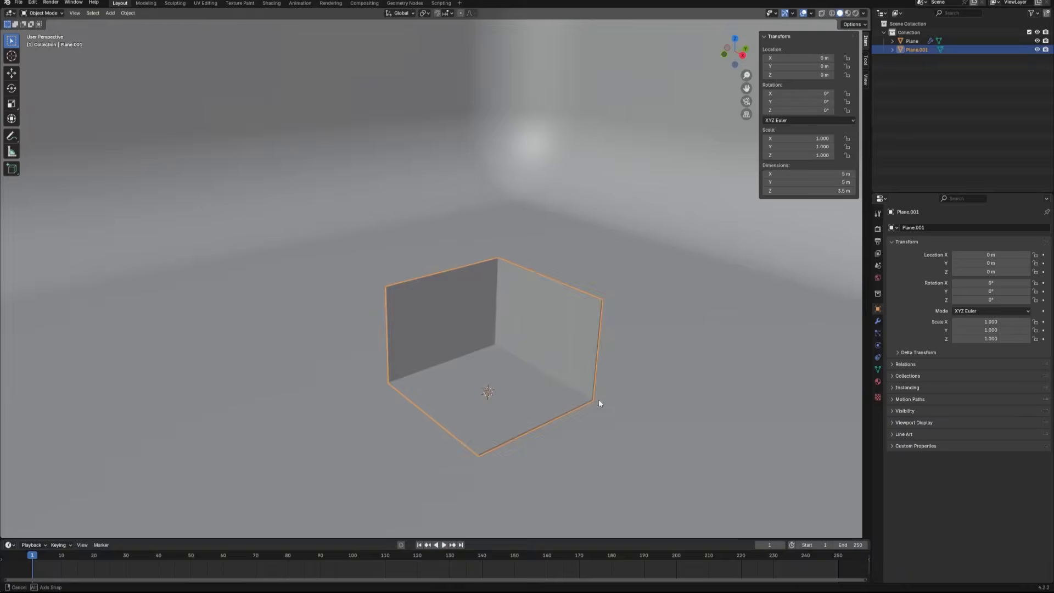
mouse_move(598, 400)
middle_mouse_down()
mouse_move(600, 381)
mouse_move(592, 397)
middle_mouse_up()
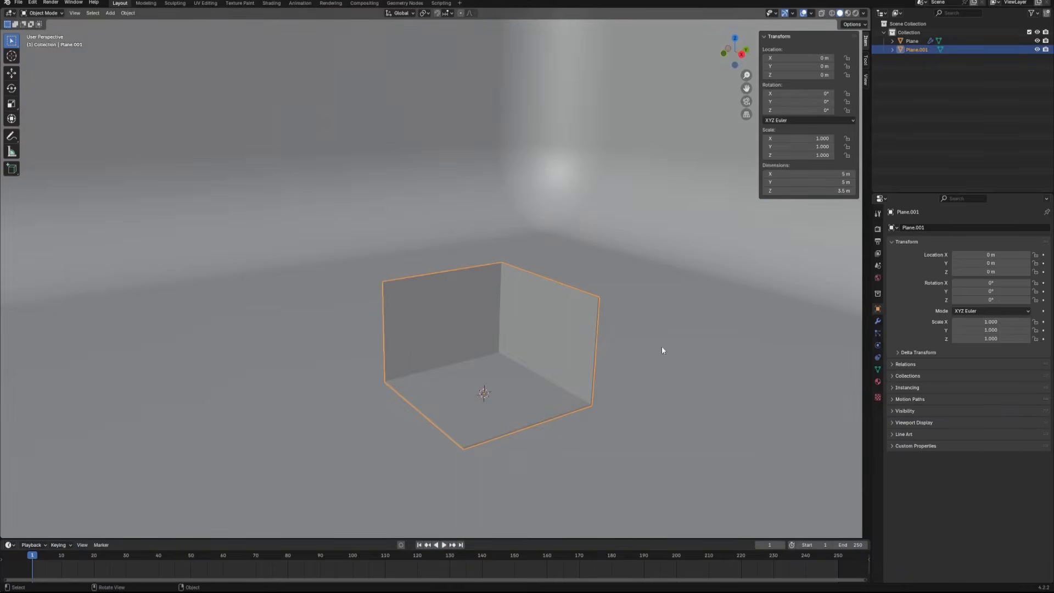
Toggle the Face Orientation overlay on and off to verify all room faces show blue
left_click(811, 14)
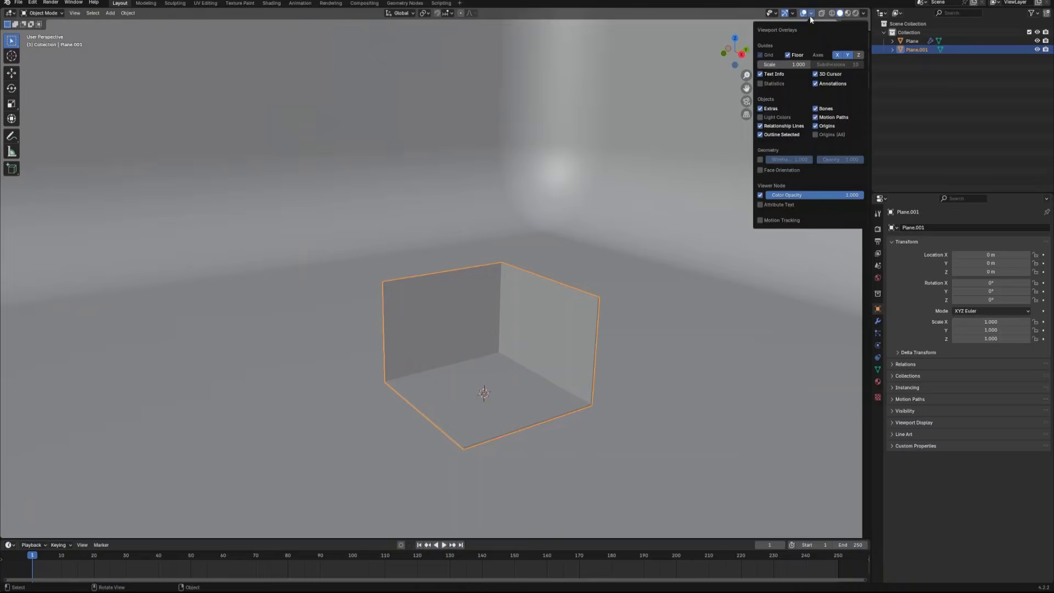
left_click(760, 170)
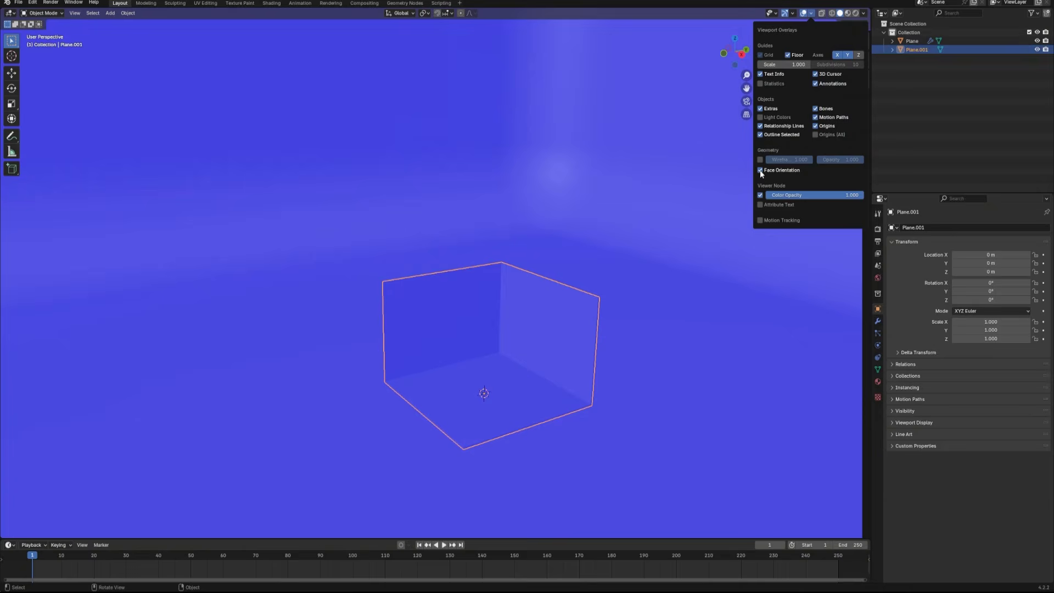
left_click(760, 170)
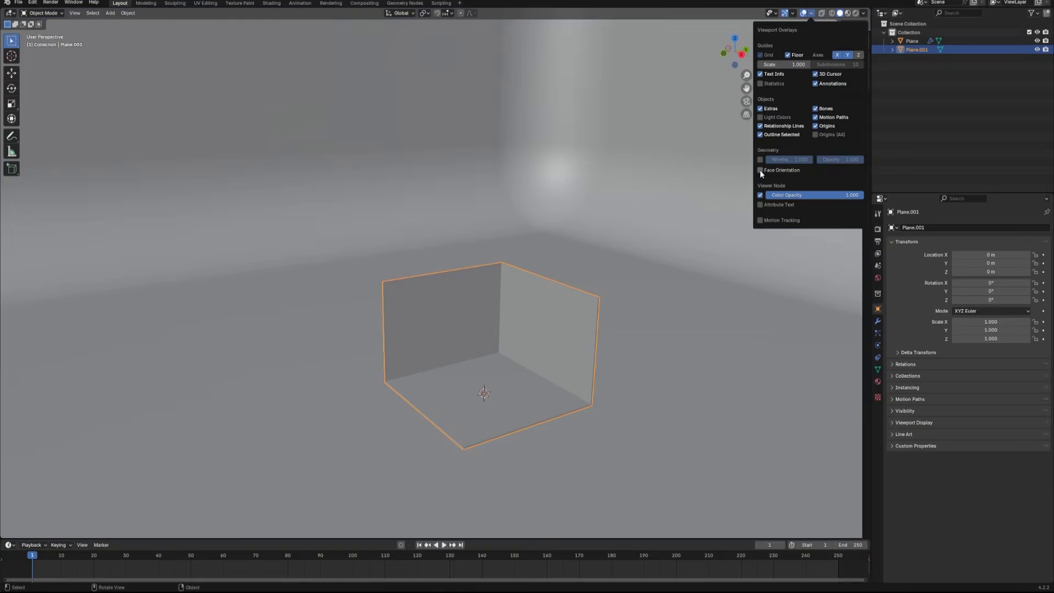
key("n")
mouse_move(523, 340)
middle_mouse_down()
mouse_move(538, 345)
mouse_move(525, 361)
middle_mouse_up()
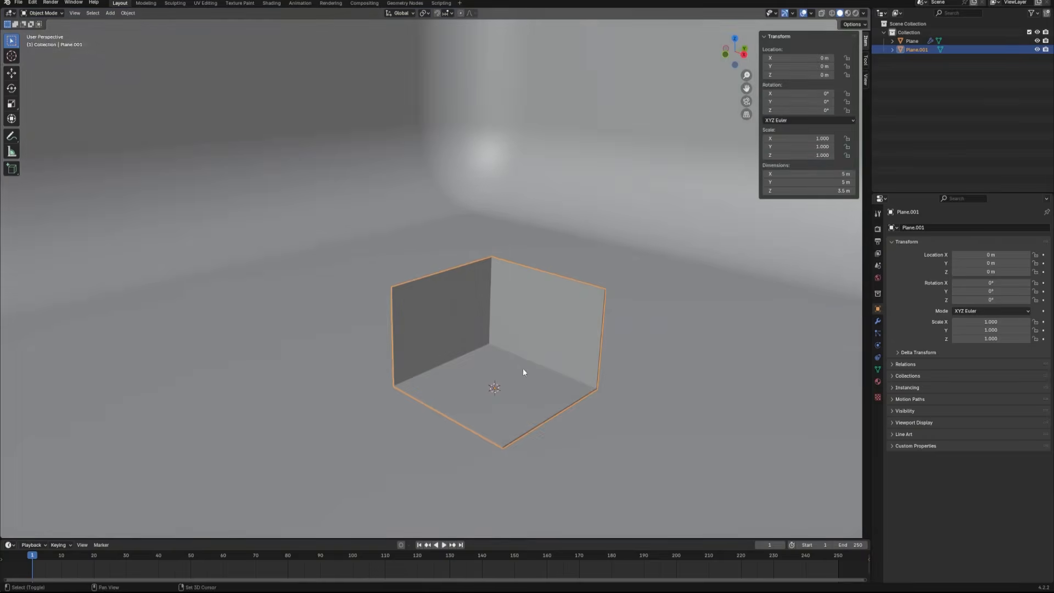
key("shift+a")
Add a point light, raise it to about Z 4.7 m and move it right to X 4.89 m
mouse_move(511, 475)
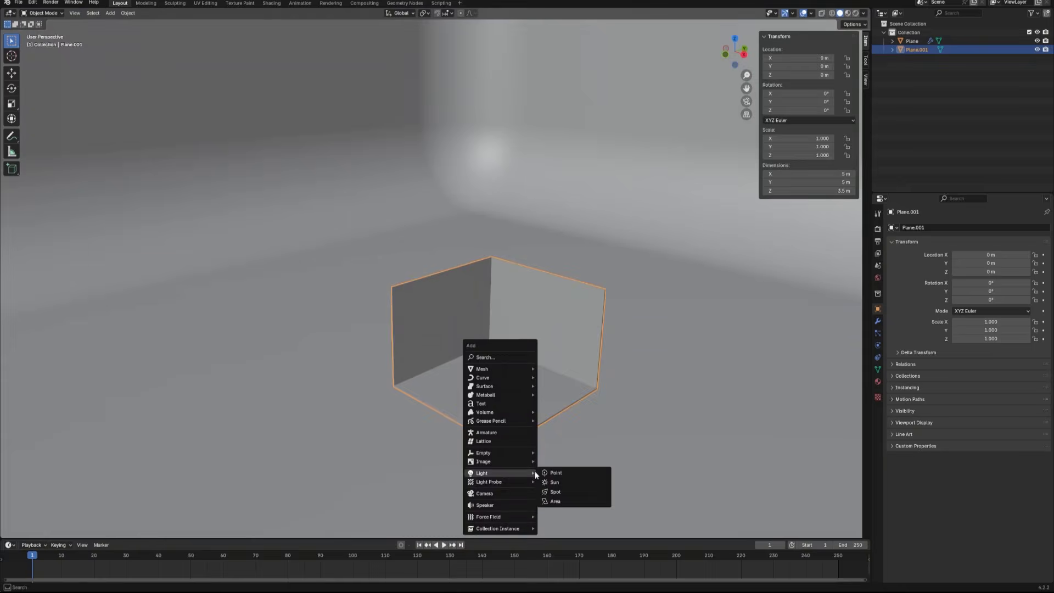
left_click(551, 473)
key("g")
key("z")
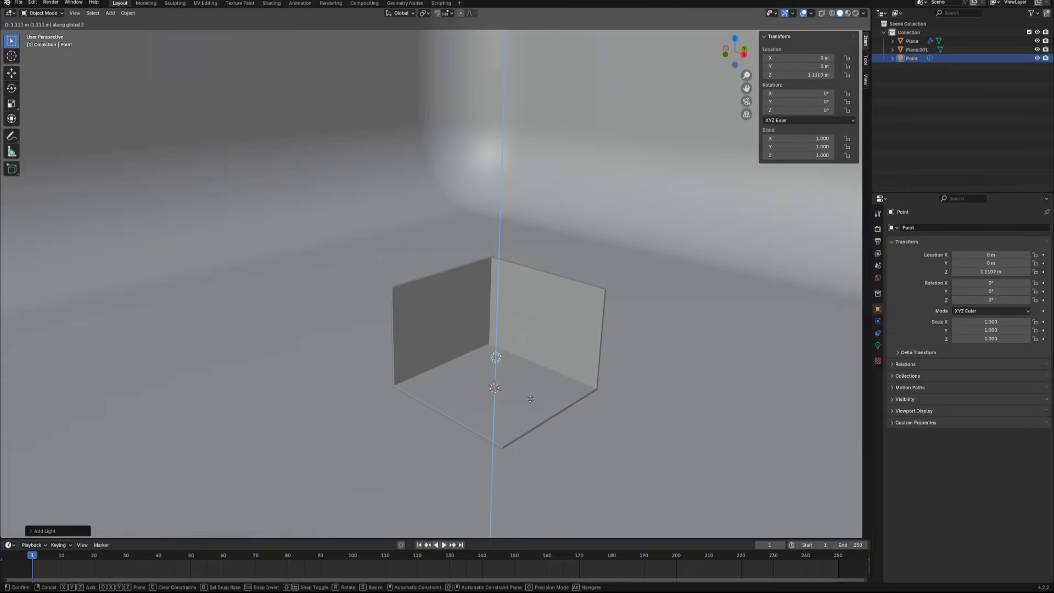
left_click(529, 305)
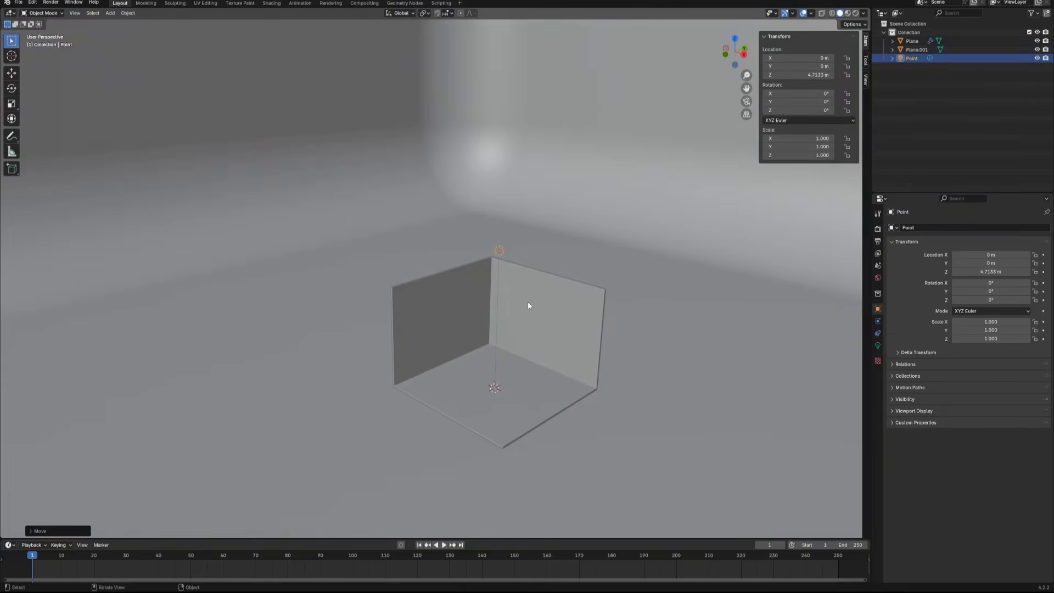
left_click(735, 39)
key("g")
key("x")
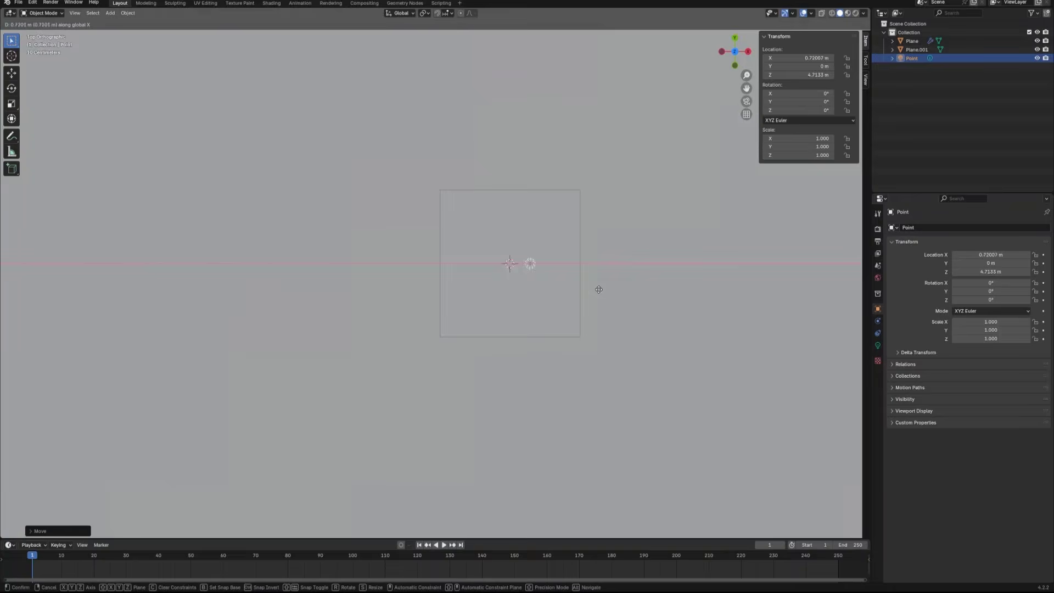
left_click(710, 294)
middle_click_drag(711, 293, 623, 282)
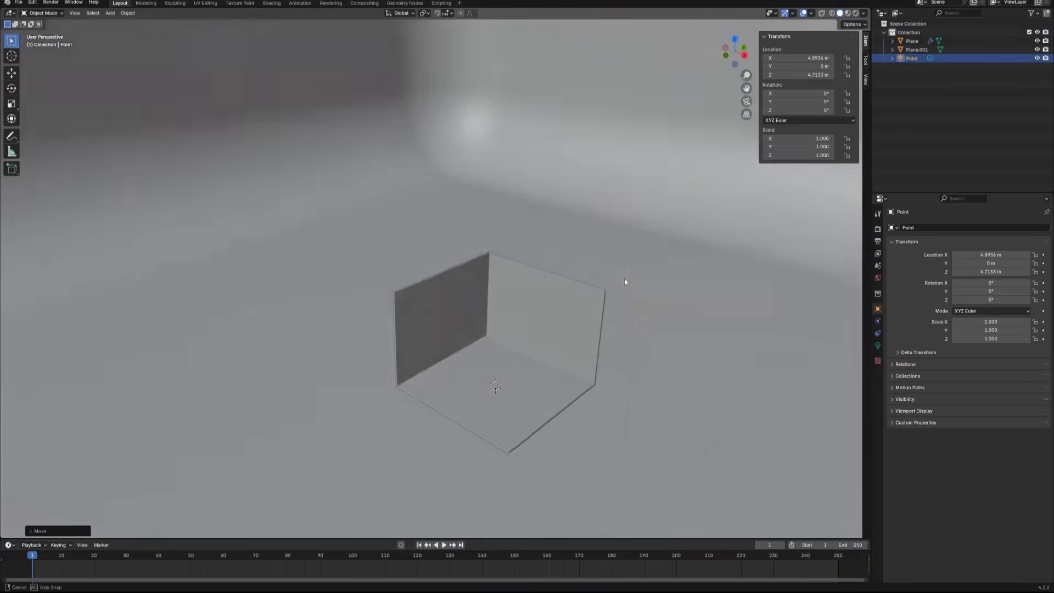
Set the point light's power to 2000 W and radius to 0.2 m
left_click(878, 346)
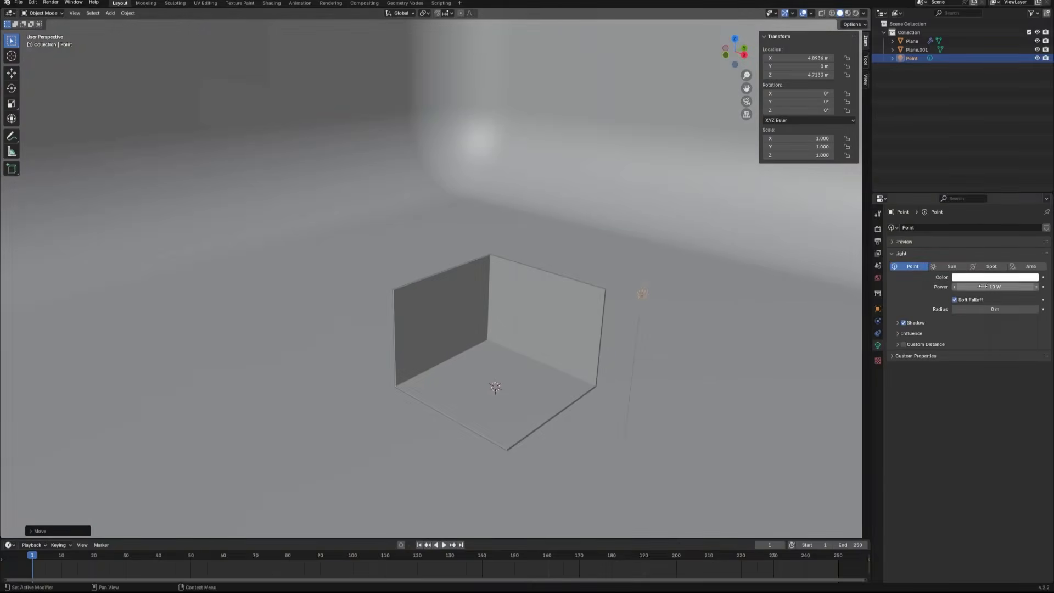
left_click(1030, 288)
type("2000")
key("Return")
left_click(983, 309)
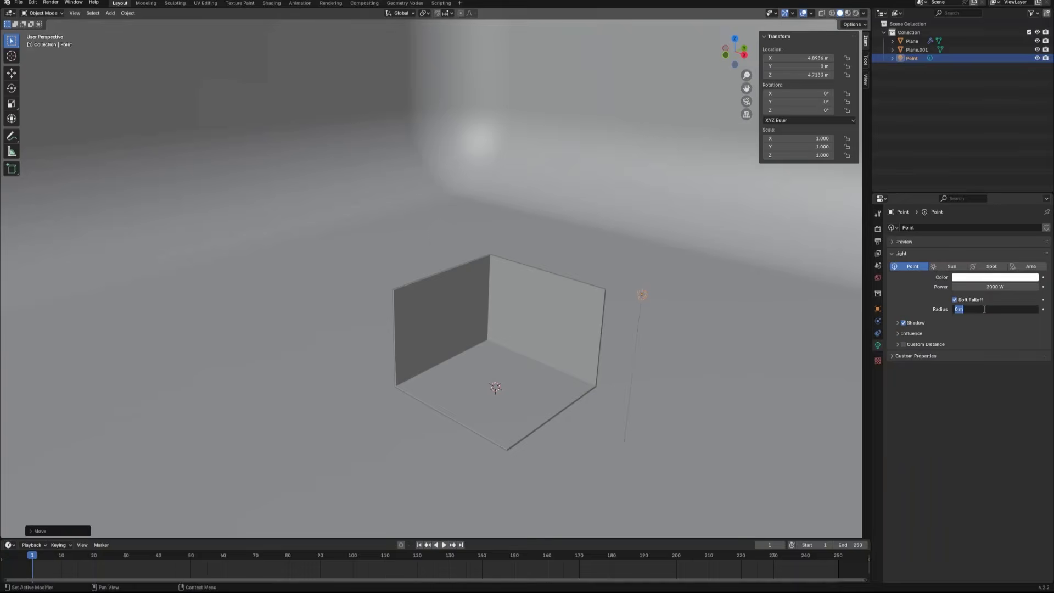
type("0.2")
key("Return")
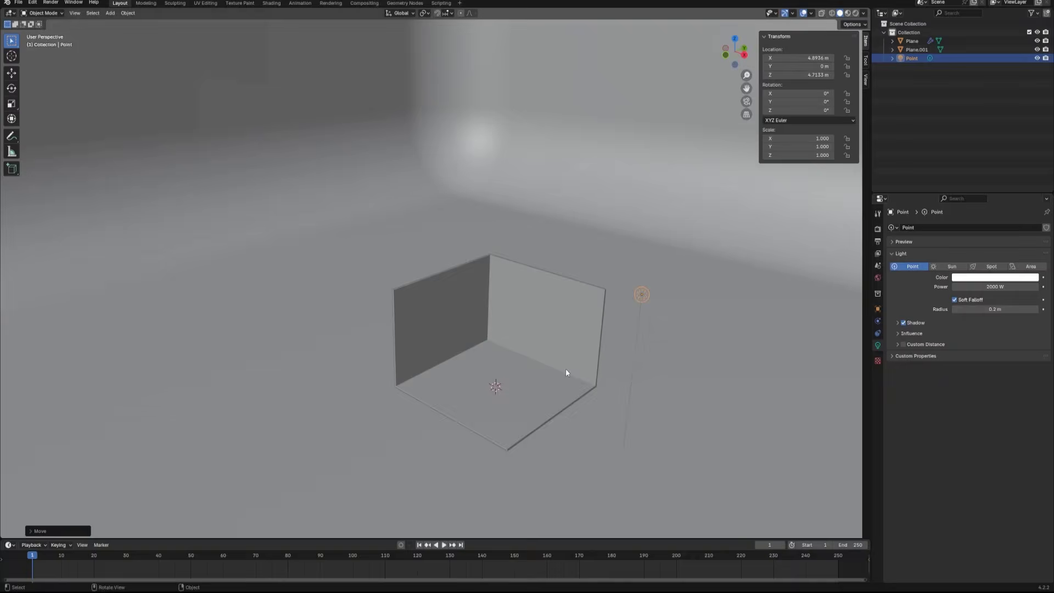
middle_click_drag(567, 372, 573, 368)
Add a camera and raise it to about Z 2.63 m
key("shift+a")
mouse_move(571, 372)
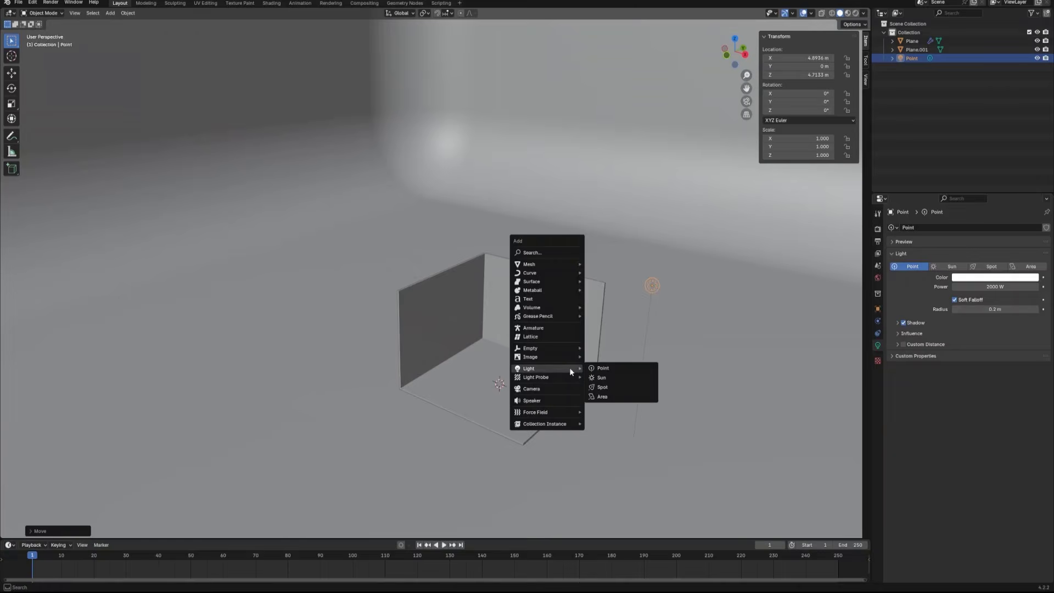
left_click(559, 390)
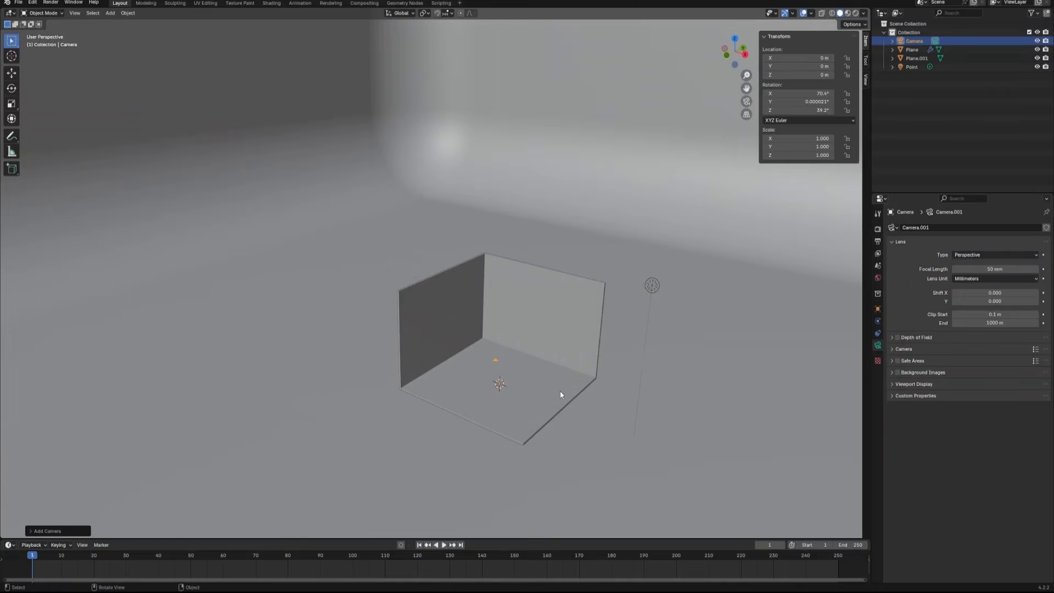
key("g")
key("z")
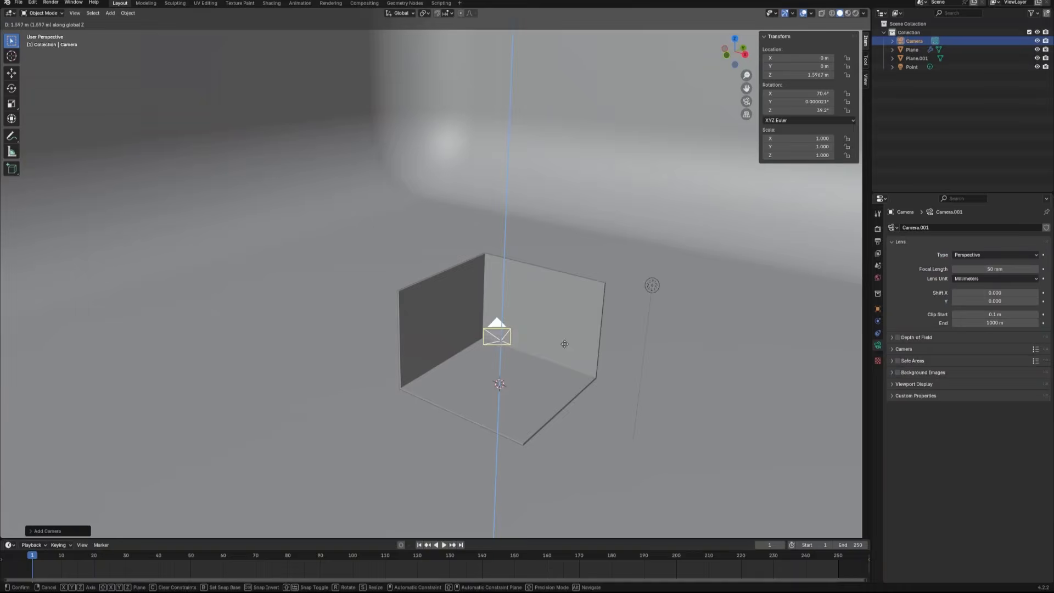
left_click(565, 319)
left_click(736, 37)
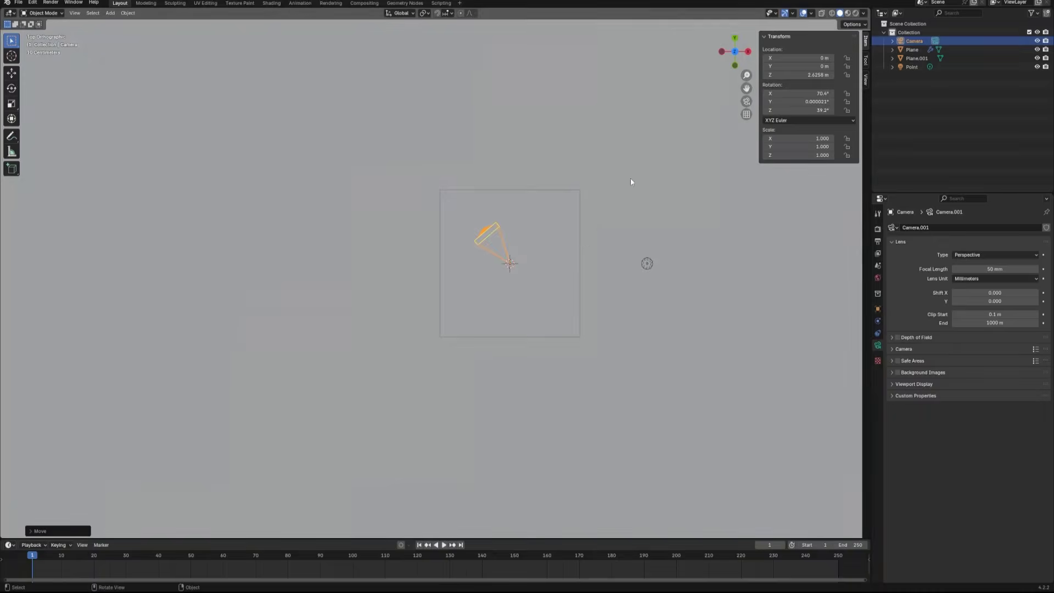
Place the camera in front-right of the room (X 5.60, Y −5.10 m) and view through it
key("g")
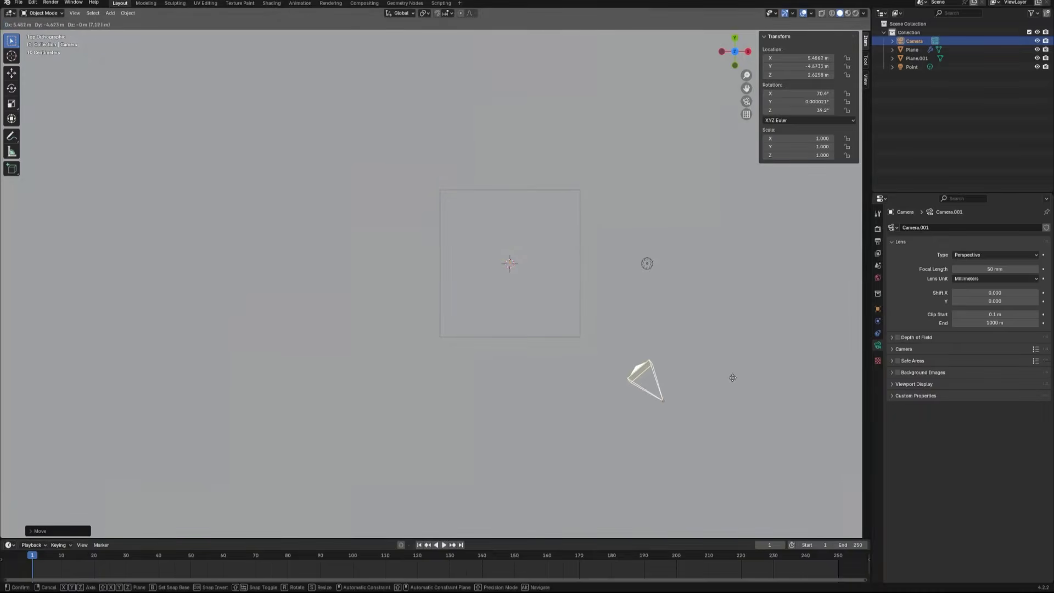
left_click(736, 386)
left_click(748, 106)
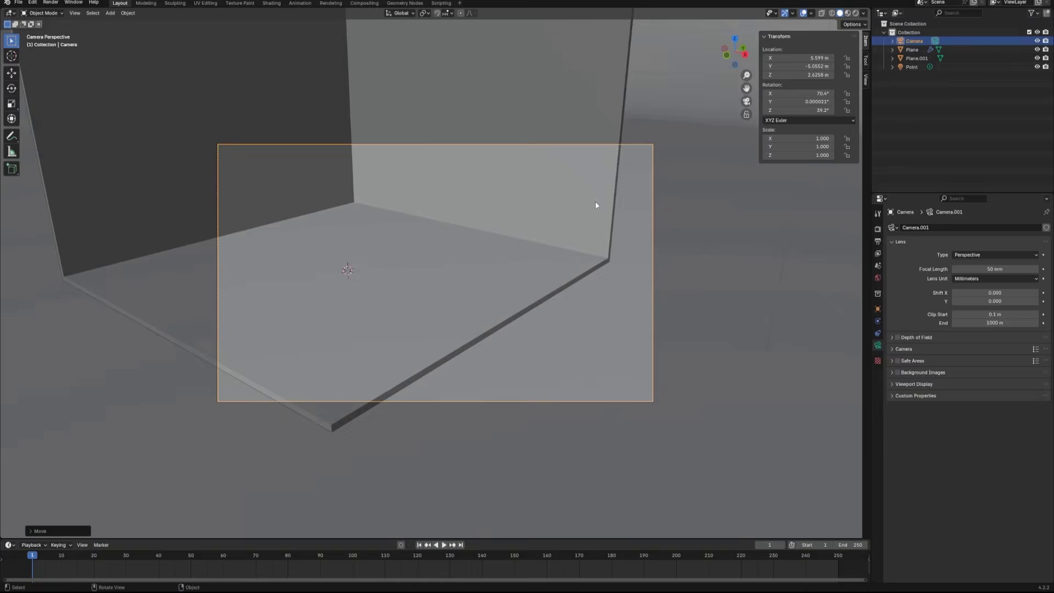
Set the render resolution X to 1080 for a square 1080 × 1080 frame
scroll(595, 206, "down", 2)
left_click(877, 241)
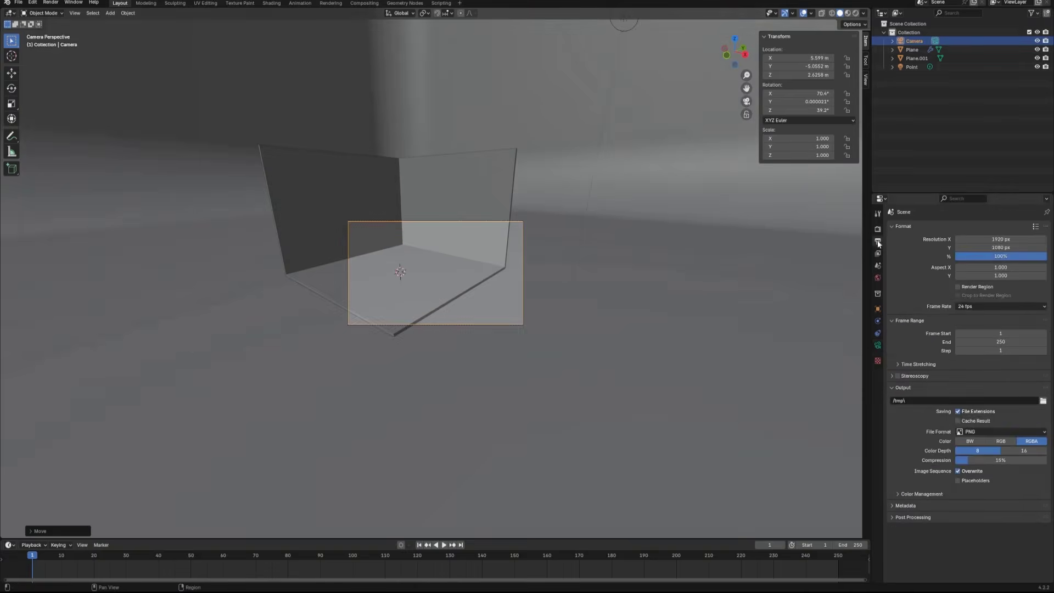
left_click(990, 239)
type("1080")
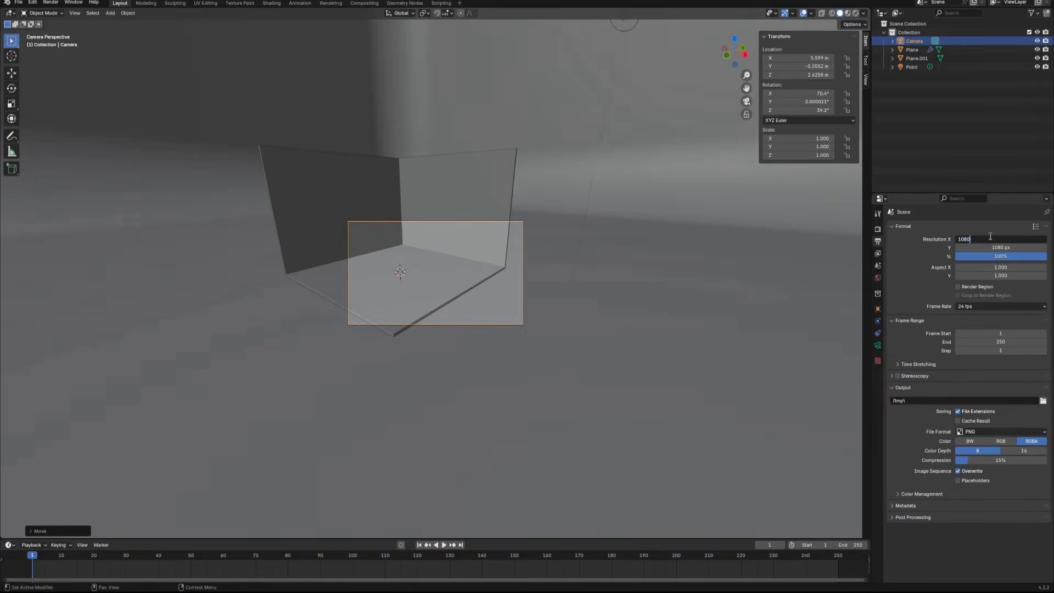
key("Return")
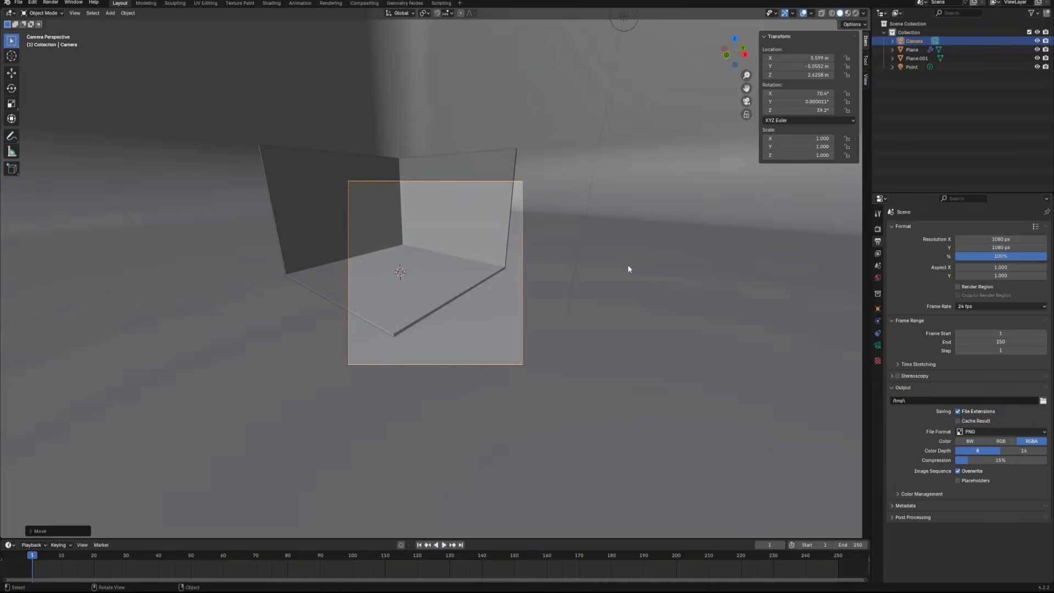
scroll(628, 264, "down", 1)
middle_click_drag(601, 260, 636, 306, "shift")
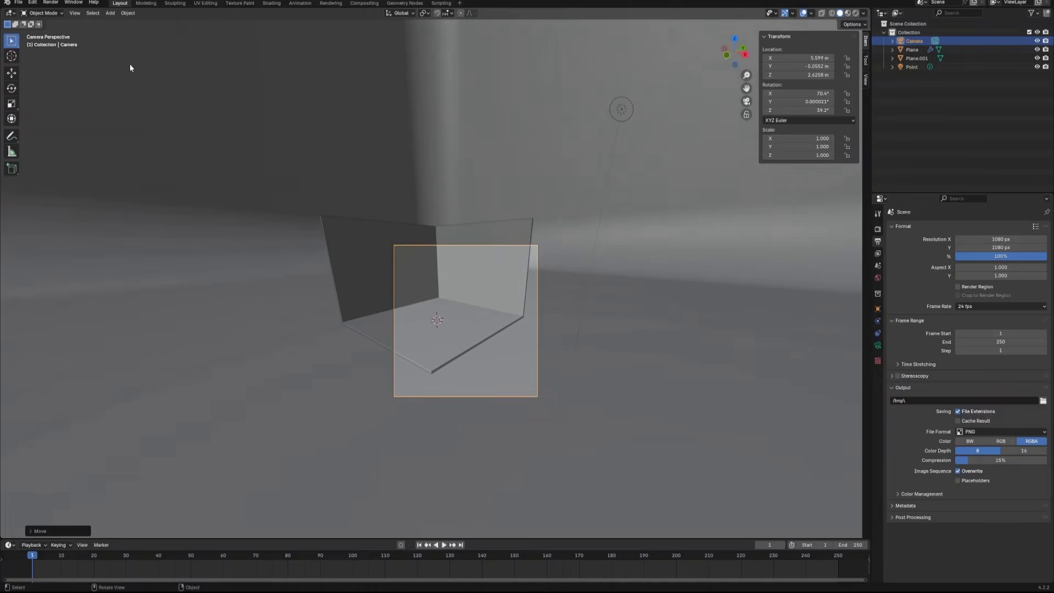
Aim the camera with Walk Navigation and make it orthographic at scale 7.55 framing the room
left_click(78, 13)
mouse_move(107, 135)
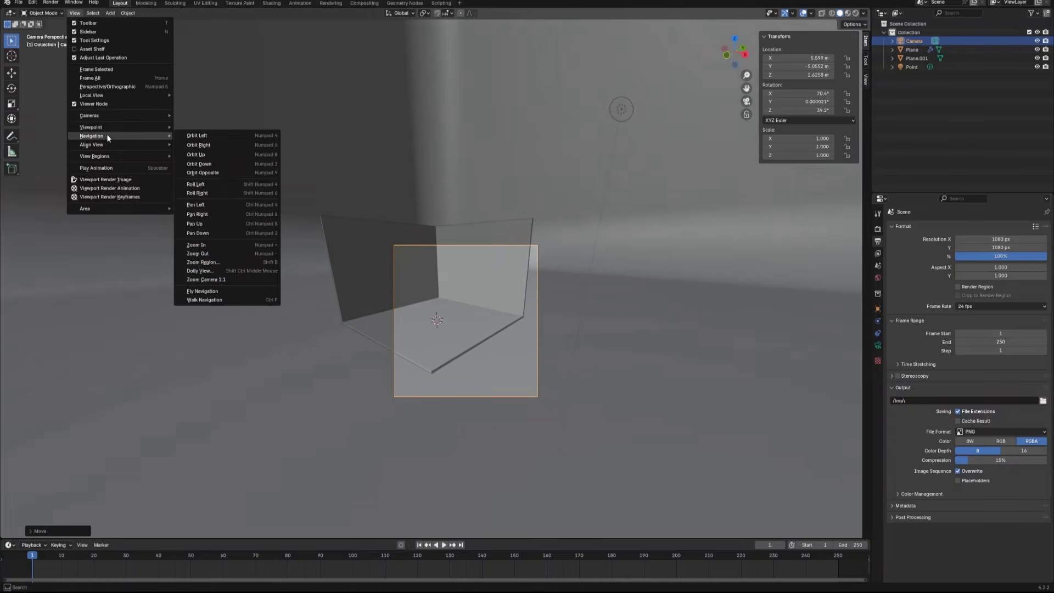
left_click(204, 300)
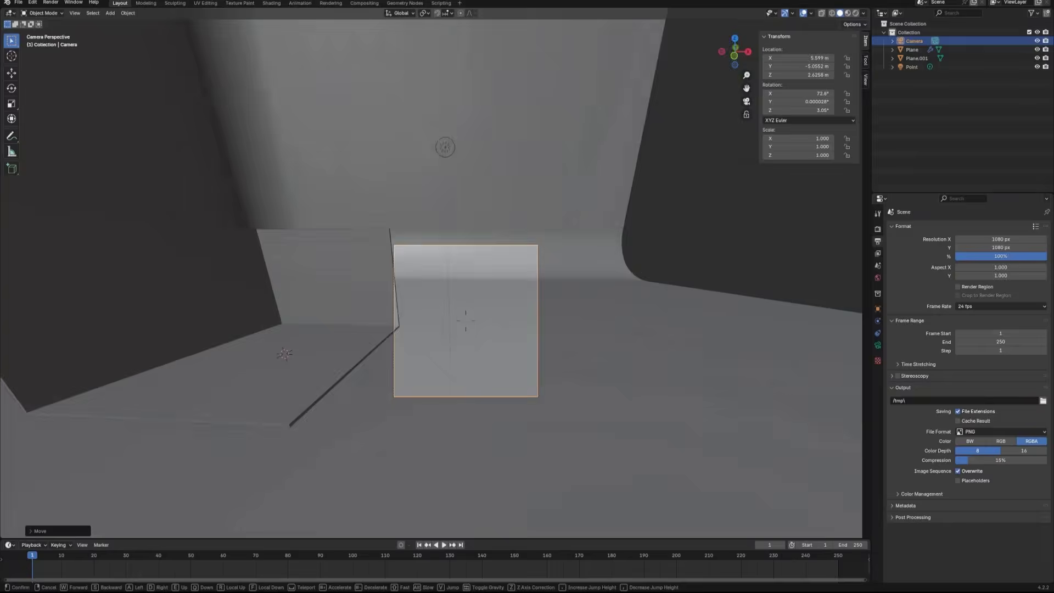
left_click(1005, 261)
left_click(988, 273)
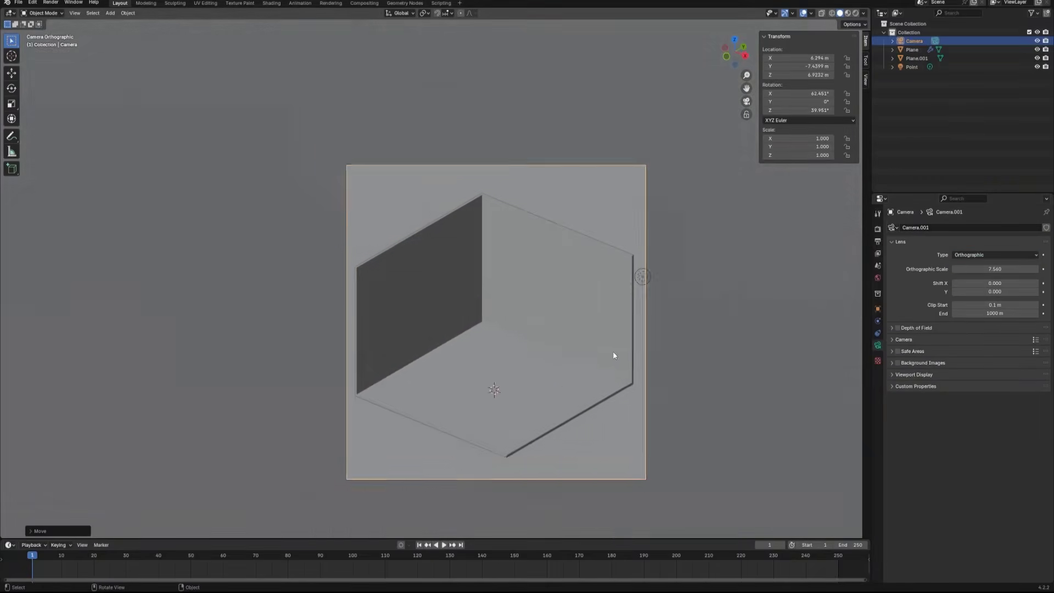
scroll(614, 354, "up", 2)
scroll(613, 354, "down", 1)
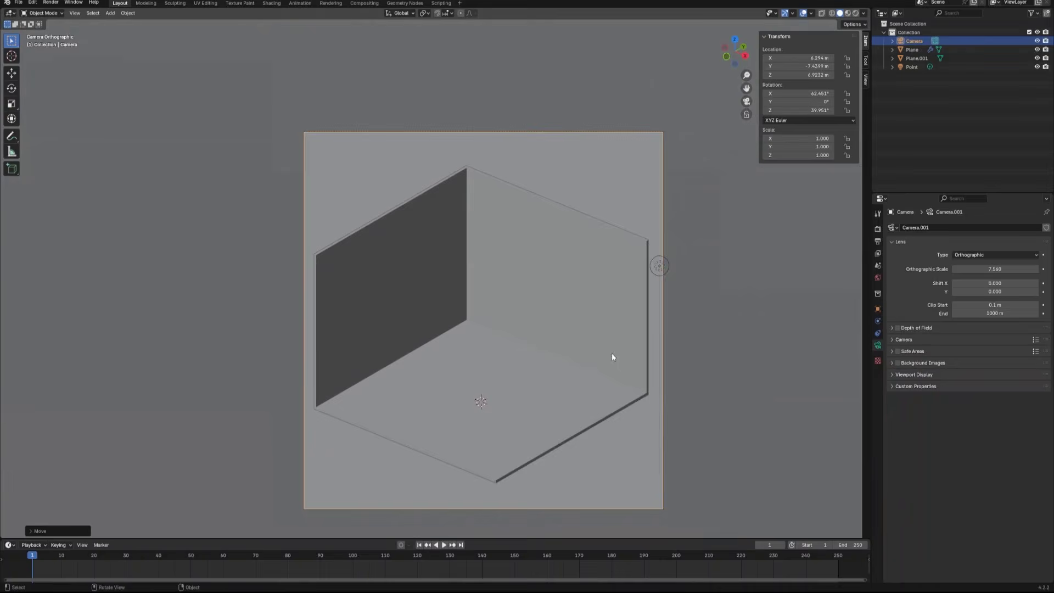
middle_click_drag(591, 391, 585, 361, "shift")
Duplicate the room's floor face and extrude the copy about 0.05 m upward
left_click(510, 360)
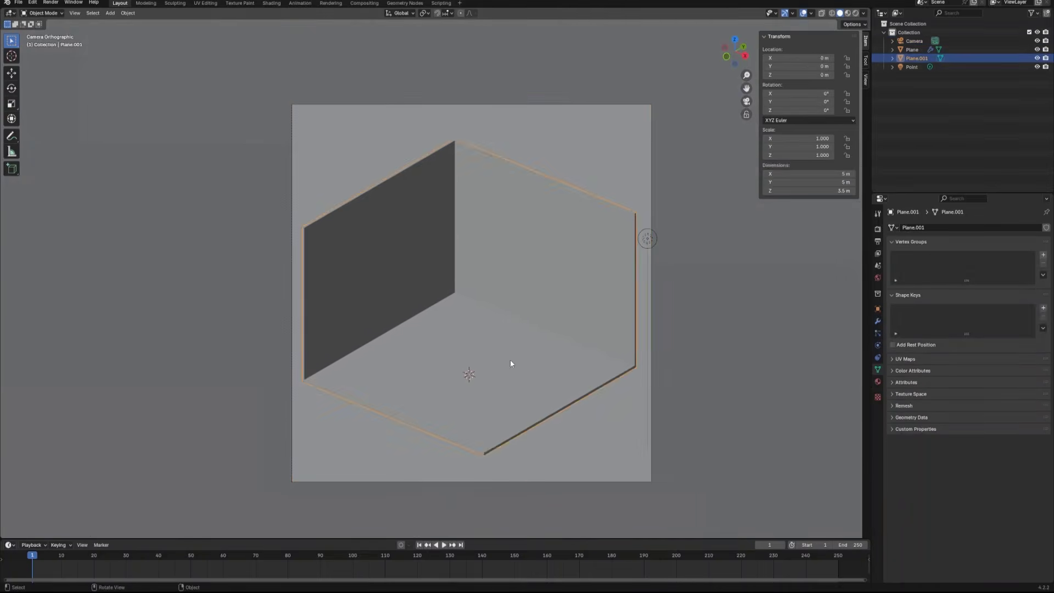
key("Tab")
left_click(496, 355)
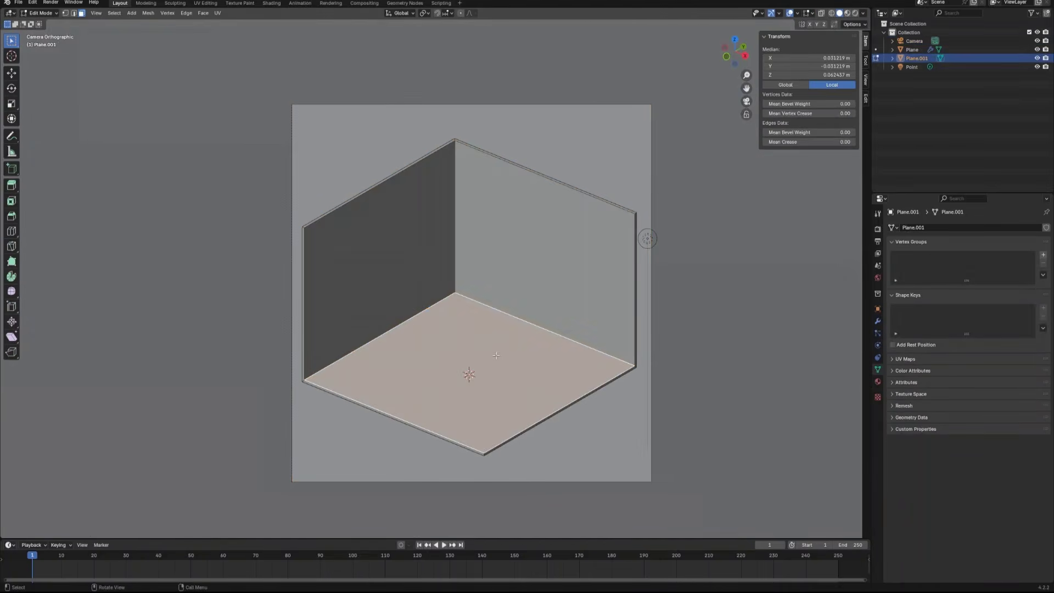
key("shift+d")
left_click(505, 334)
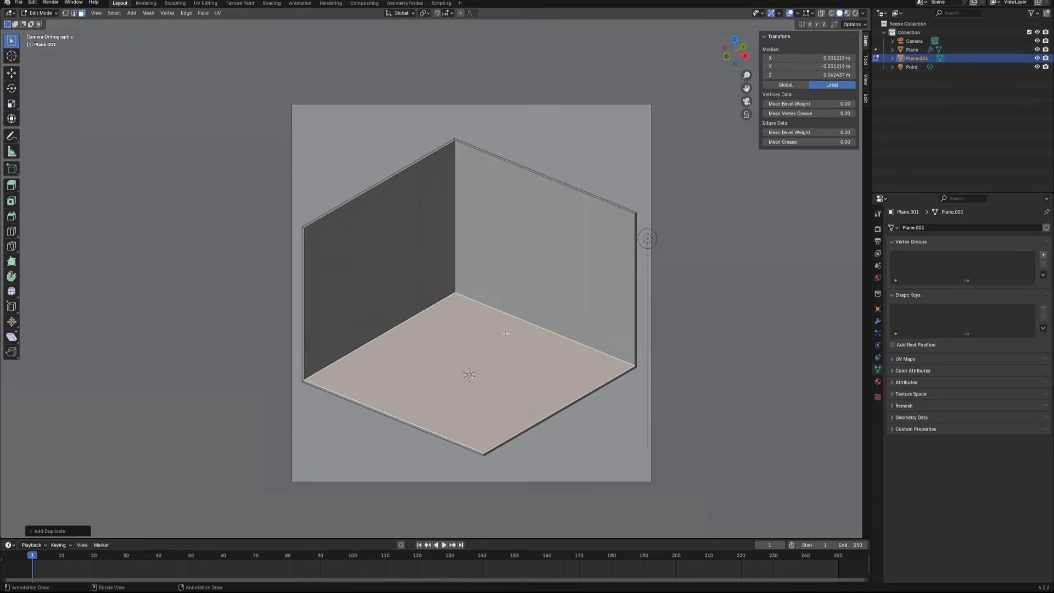
key("e")
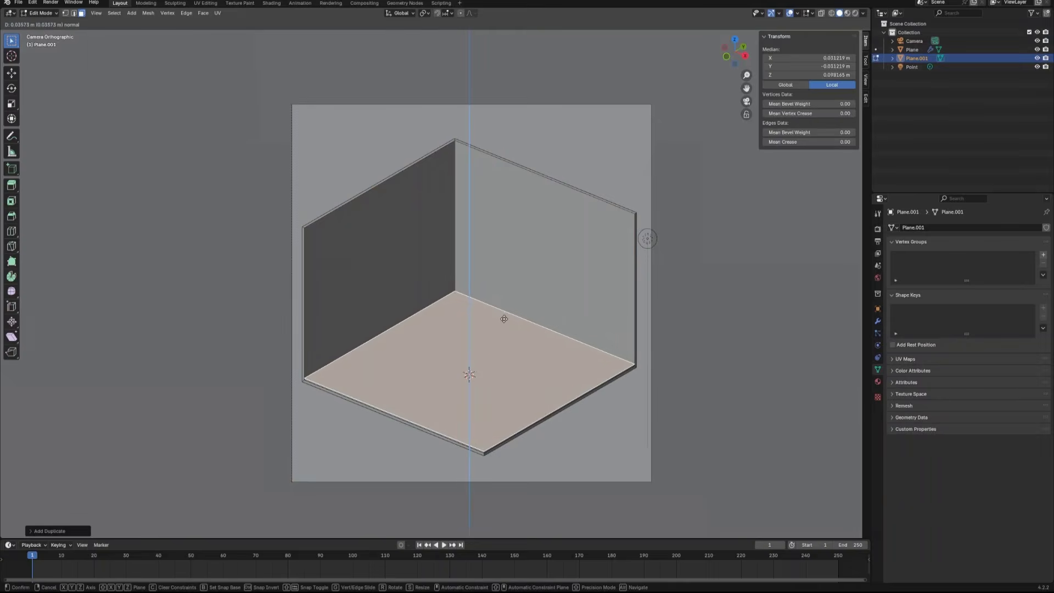
left_click(505, 319)
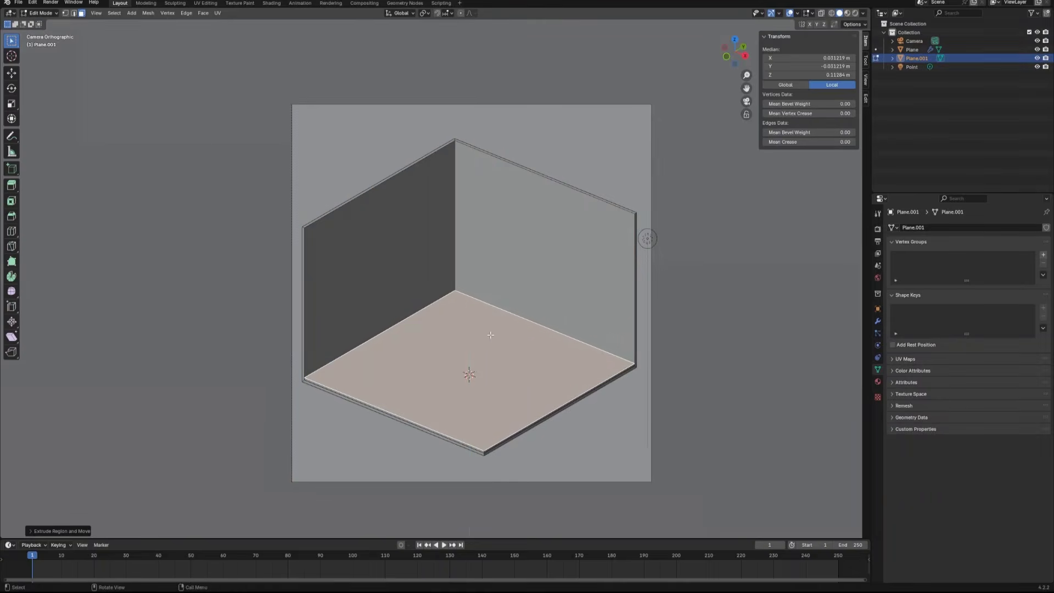
Separate the thickened floor copy into its own object, Plane.002
key("l")
key("p")
left_click(490, 334)
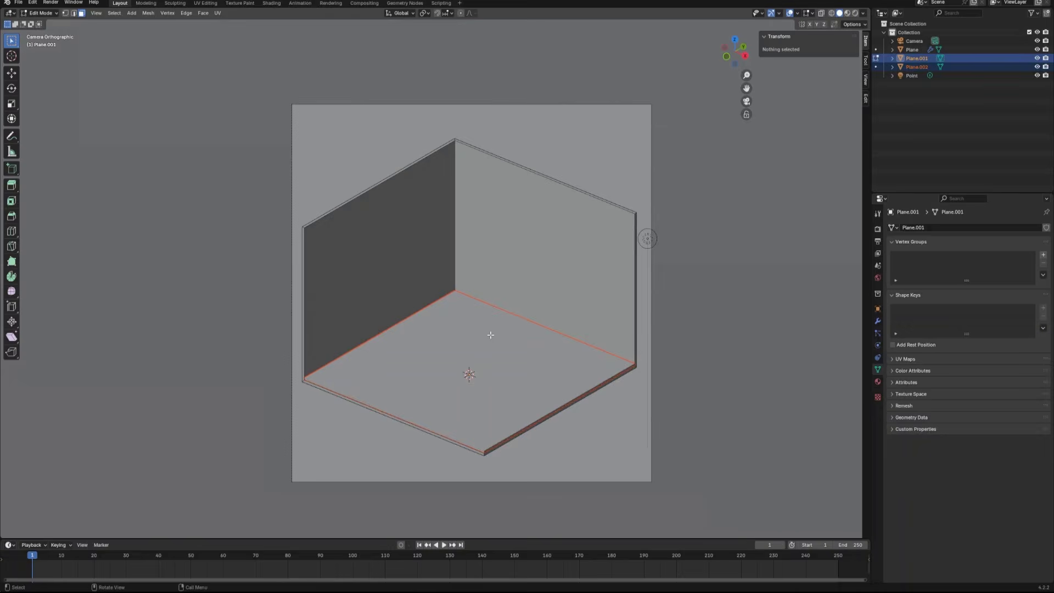
key("Tab")
left_click(475, 354)
scroll(557, 350, "down", 1)
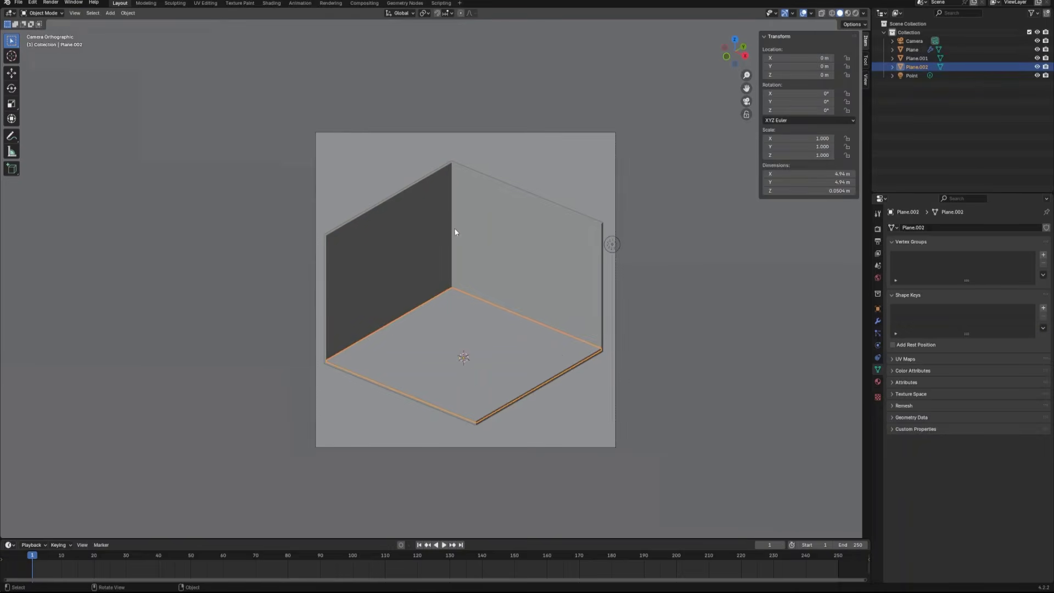
left_click(917, 58)
double_click(922, 60)
type("wall")
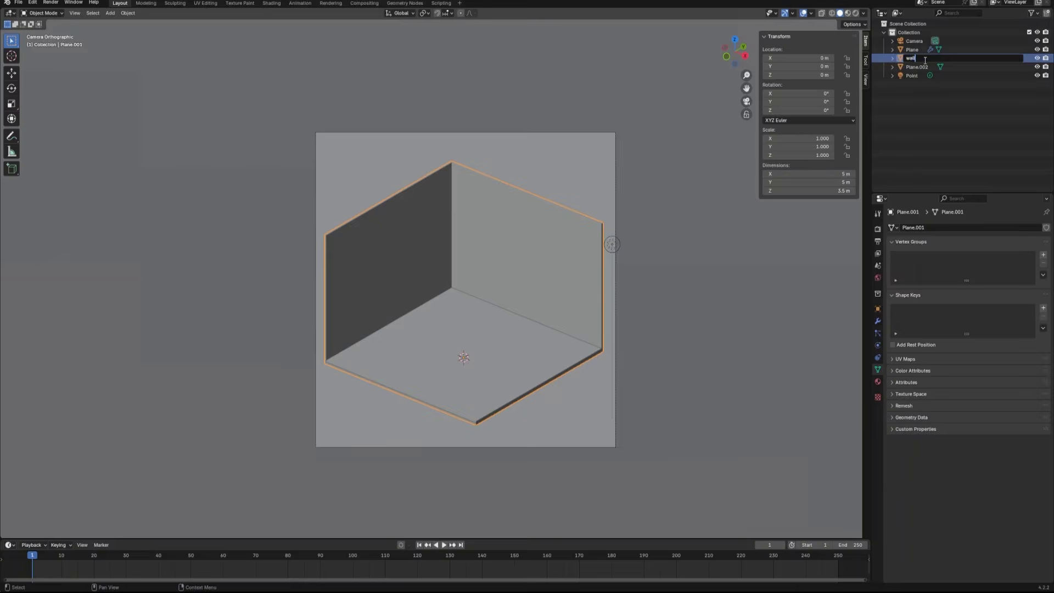
key("Return")
left_click(492, 358)
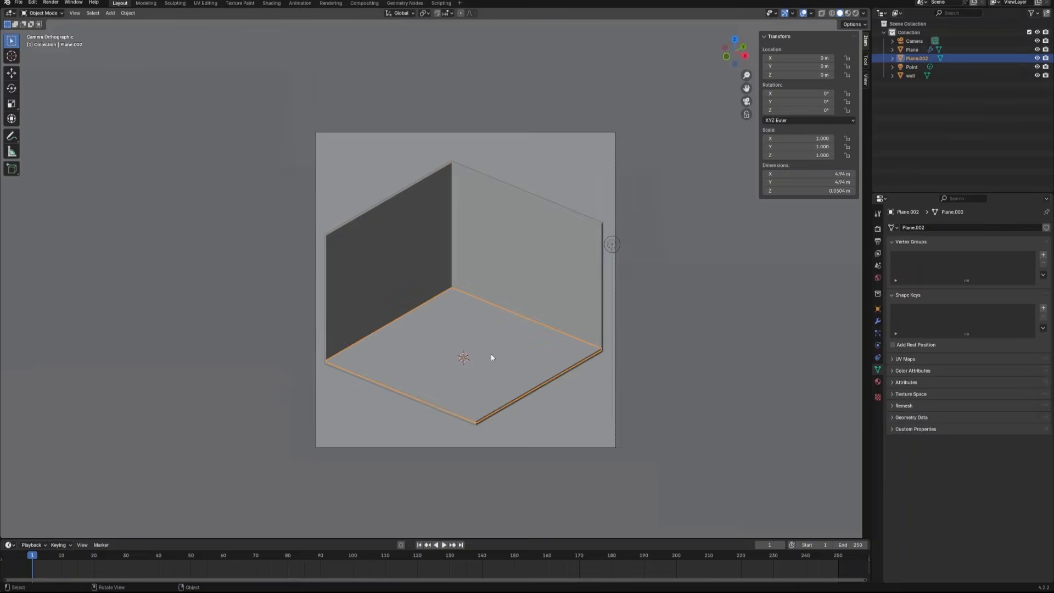
double_click(914, 57)
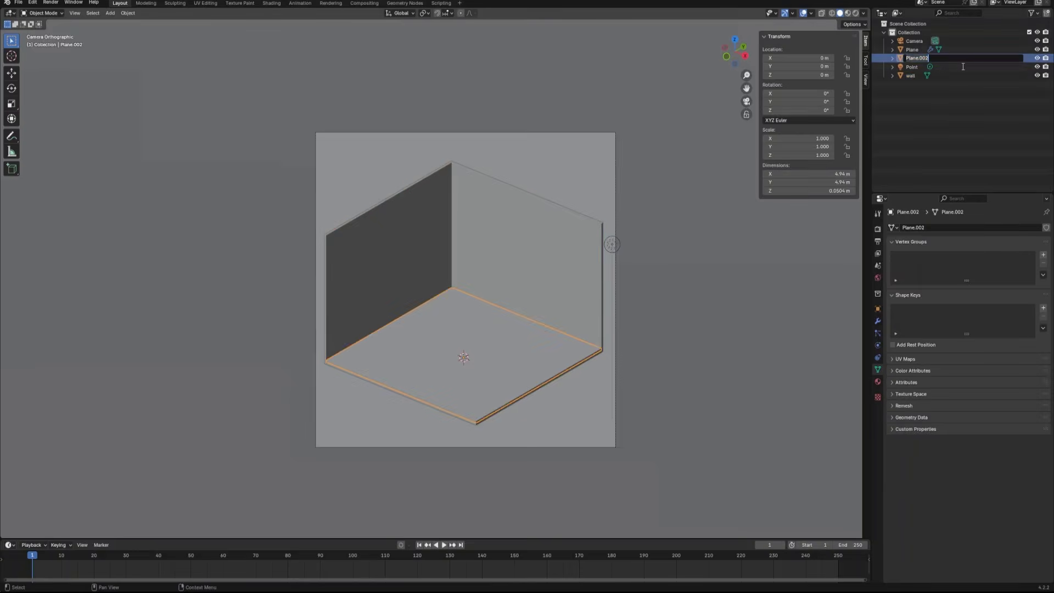
type("floor")
key("Return")
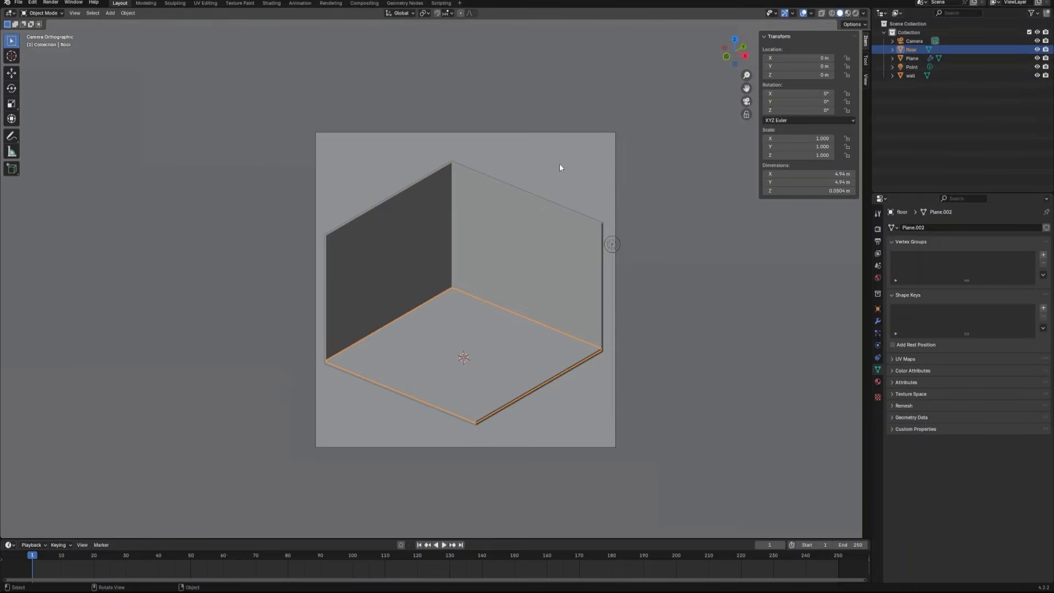
scroll(551, 185, "down", 1)
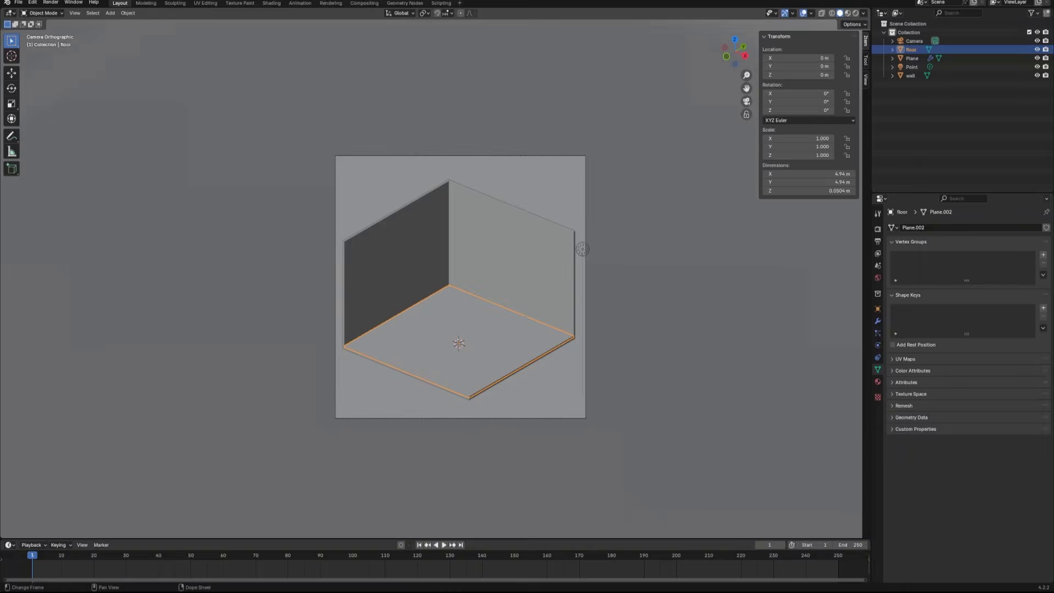
scroll(460, 287, "up", 1)
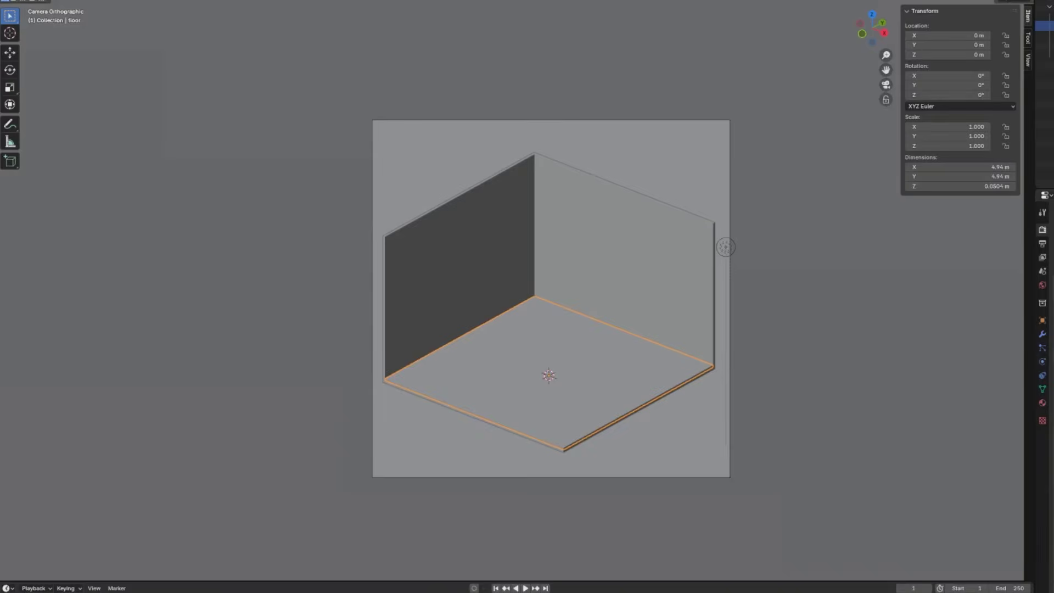
Add a text object and raise it along Z to about 2.29 m
key("shift+a")
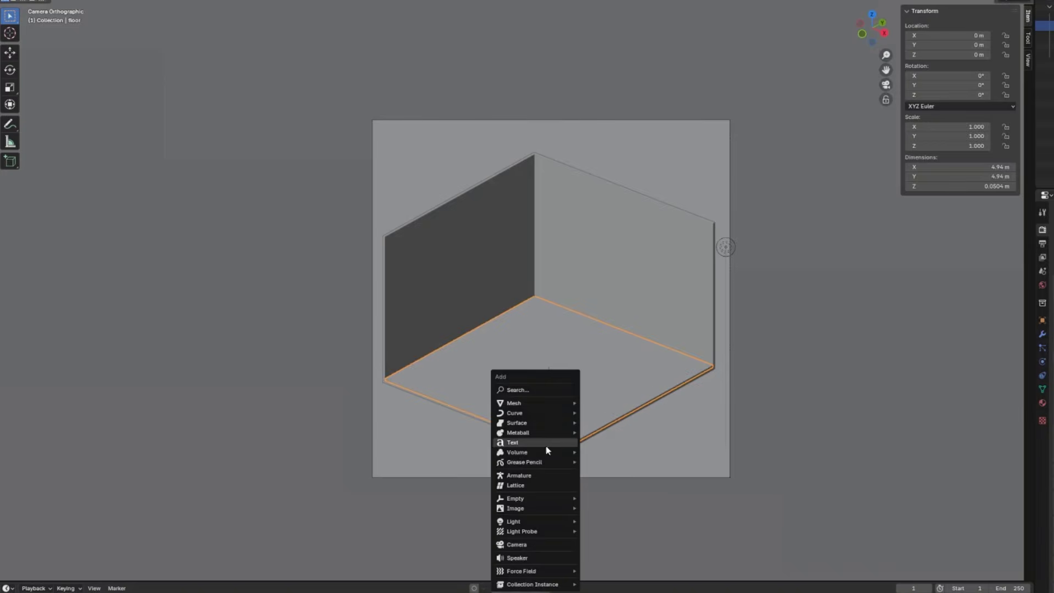
left_click(512, 442)
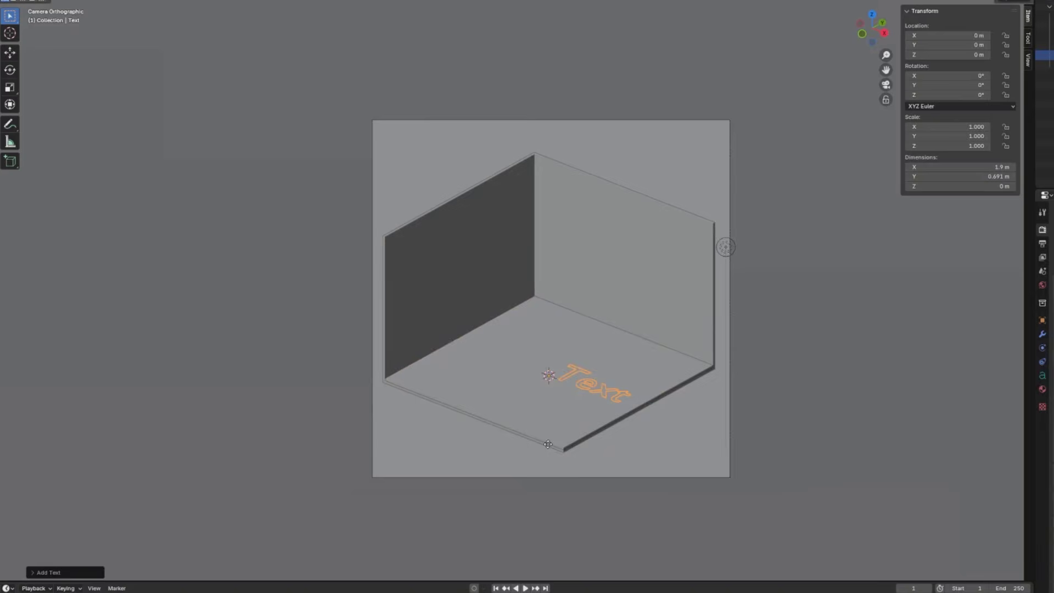
key("g")
key("z")
left_click(584, 314)
Replace the default text with 'Race', putting each letter on its own line
key("Tab")
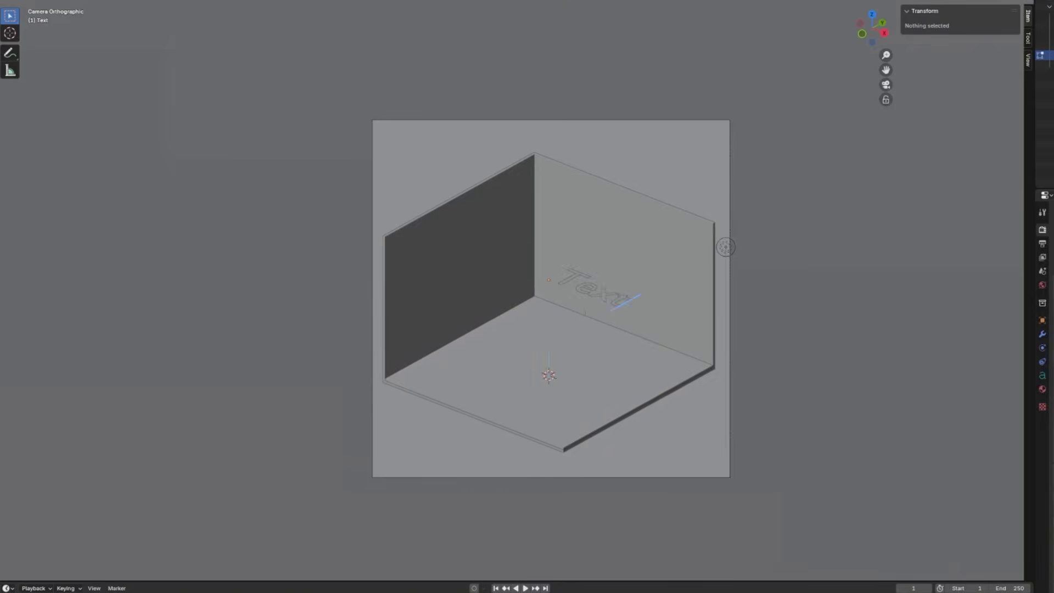
key("BackSpace")
key("BackSpace")
key("BackSpace")
key("BackSpace")
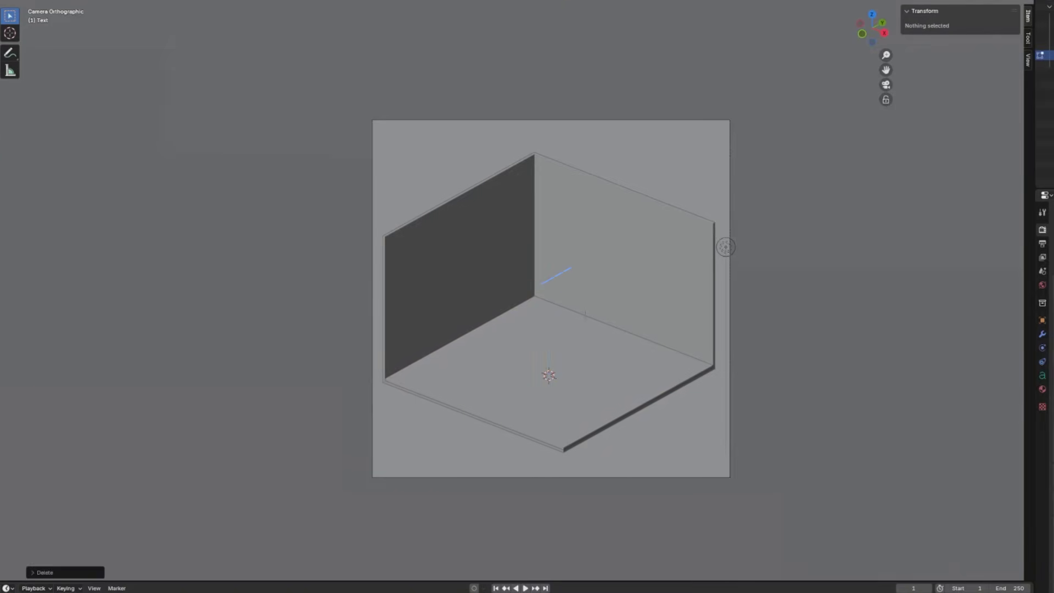
type("Race")
key("Left")
key("Left")
key("Left")
key("Return")
key("Right")
key("Return")
key("Right")
key("Return")
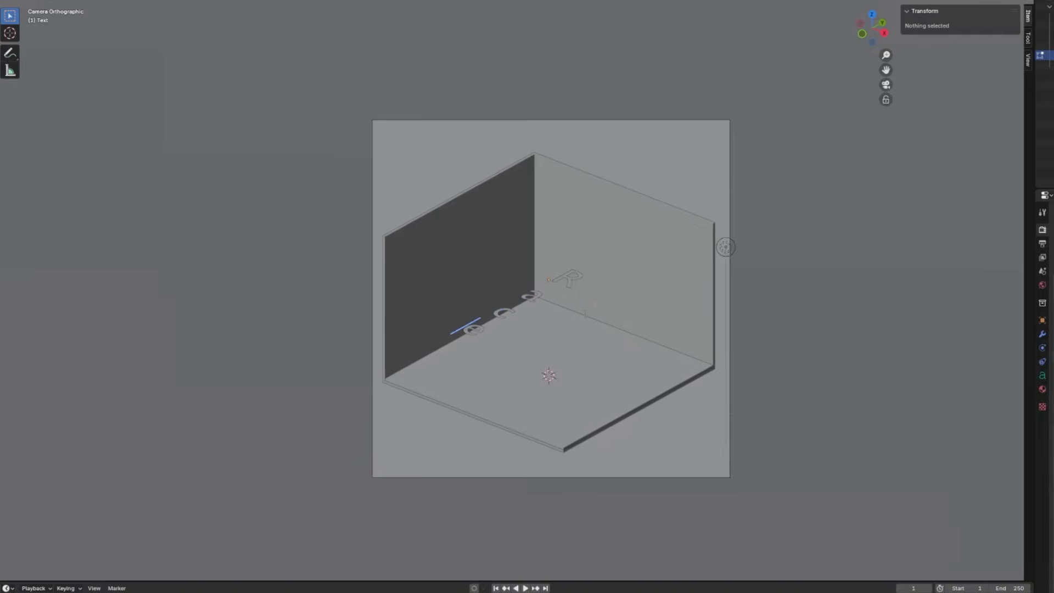
key("Tab")
Rotate the text 90° about Z and 90° about X to stand it upright
type("r")
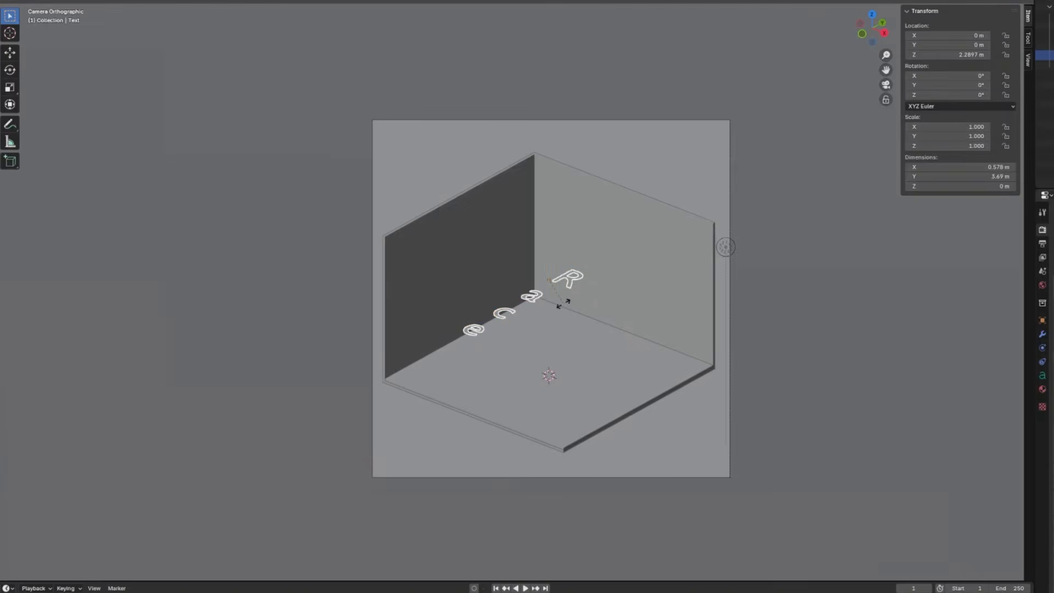
type("z90")
key("Return")
type("r")
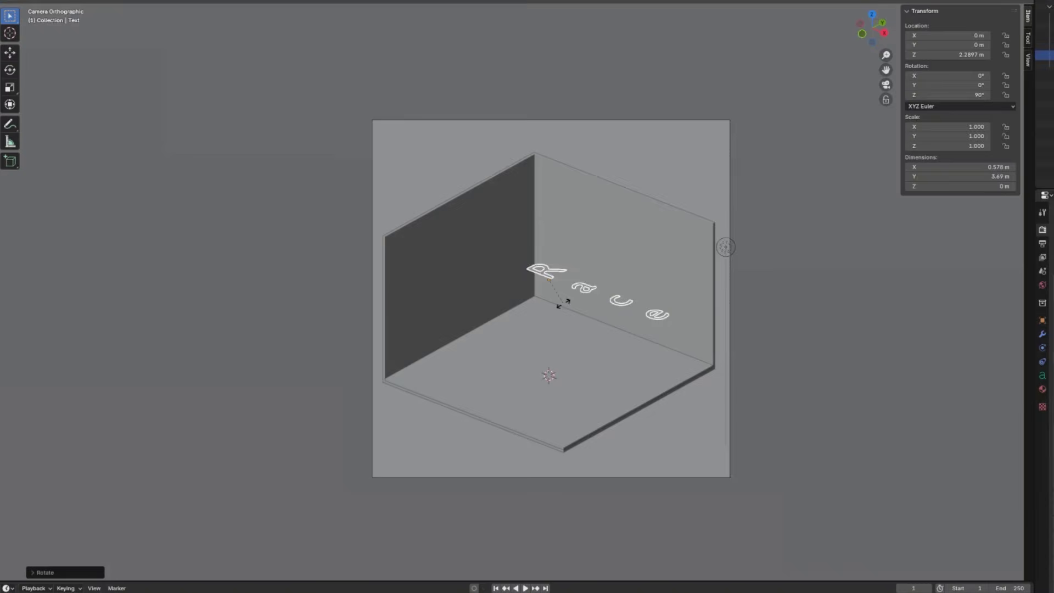
type("x90")
key("Return")
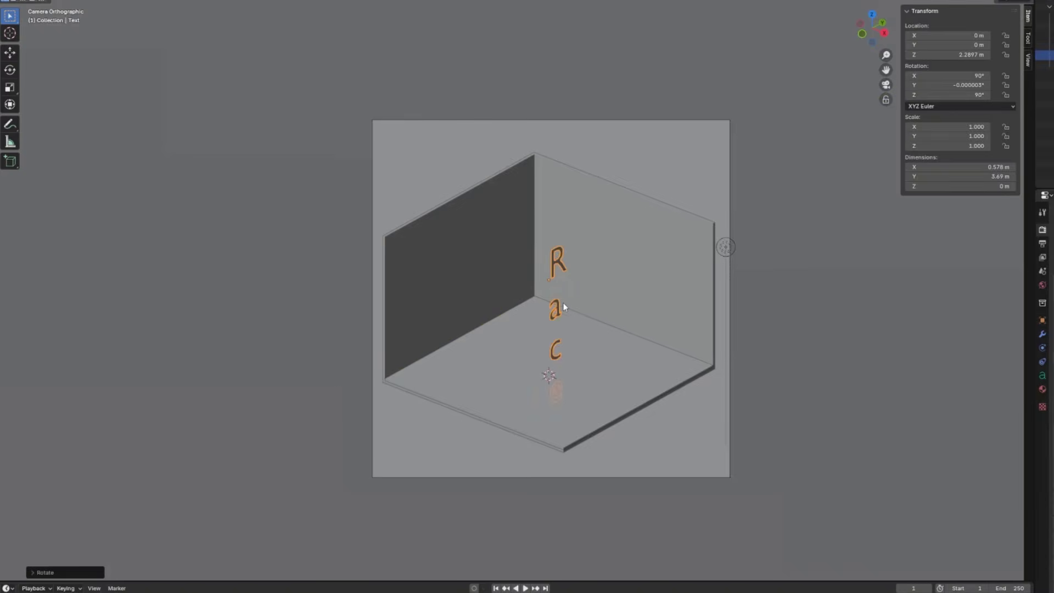
In Right view, move the Race lettering onto the wall and scale it down
key("KP_3")
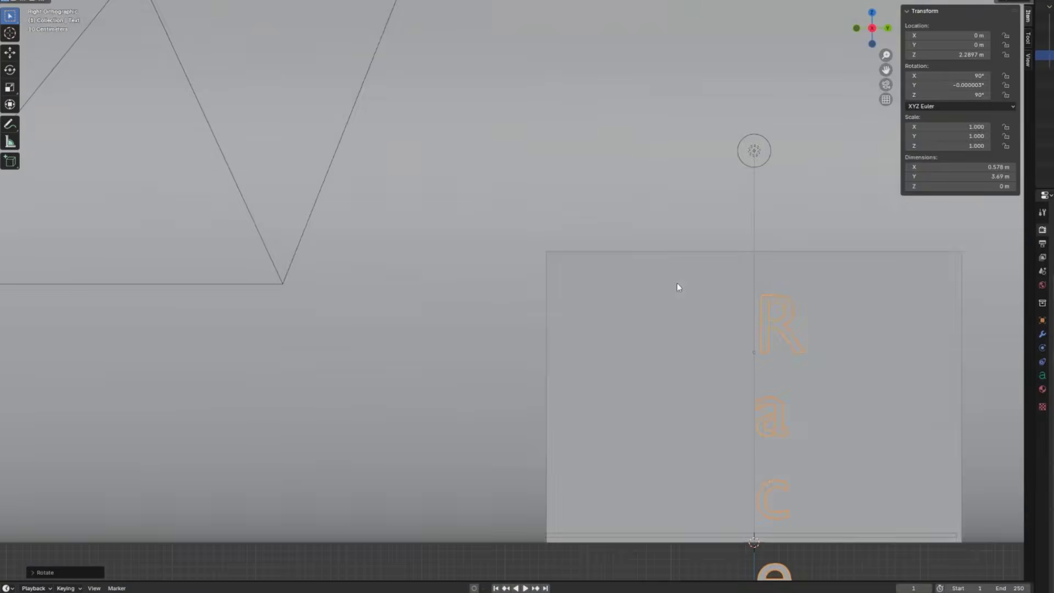
key("g")
left_click(571, 172)
key("s")
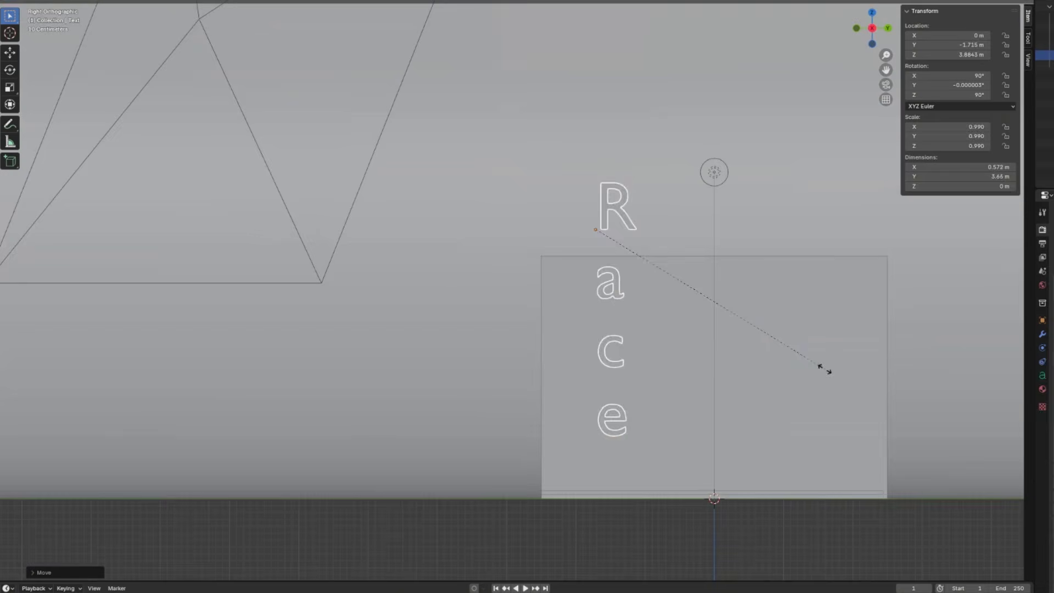
left_click(688, 289)
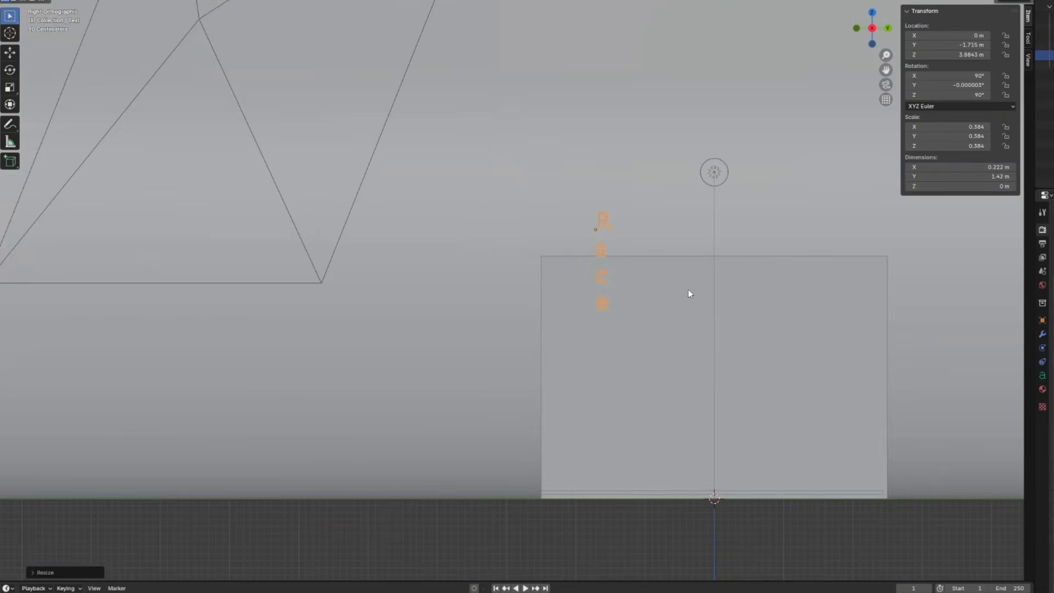
Fine-tune the lettering to scale 0.342 at Y −2.18 m, Z 3.01 m, then check it
key("g")
left_click(660, 357)
key("s")
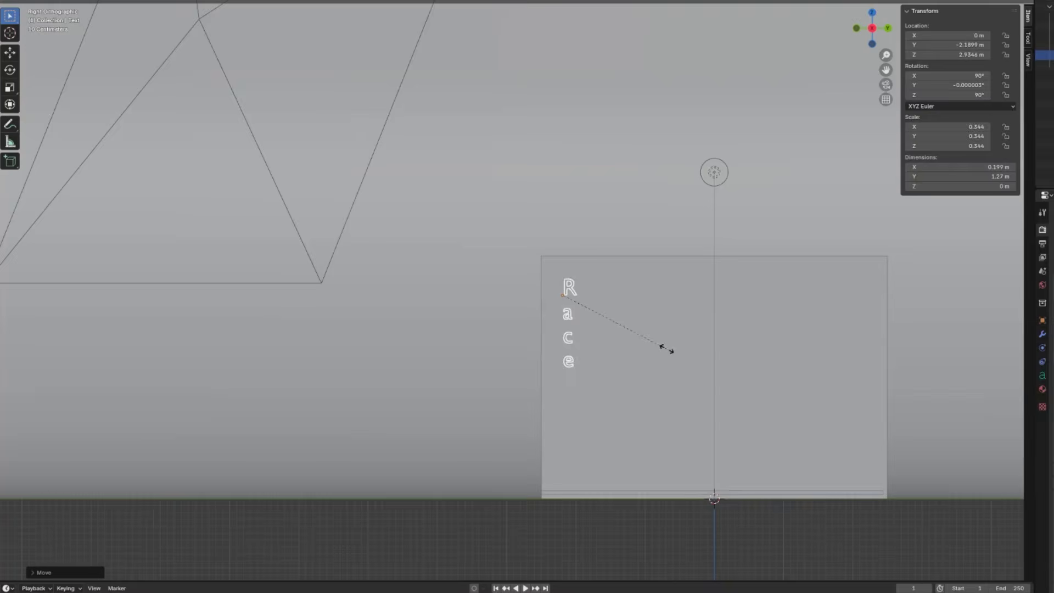
left_click(670, 351)
key("g")
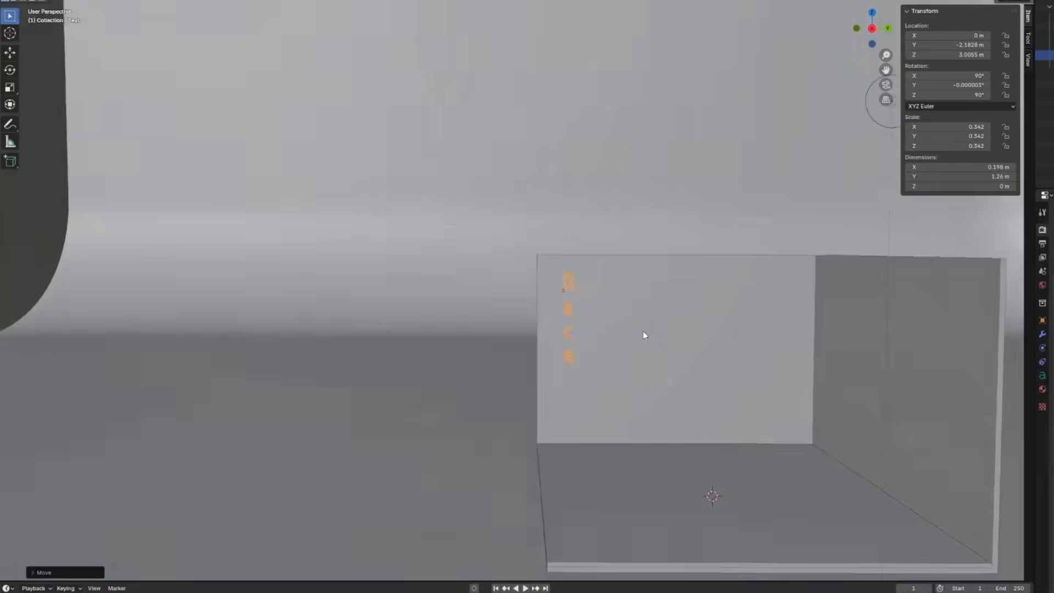
middle_click_drag(643, 335, 687, 342)
scroll(684, 341, "up", 5)
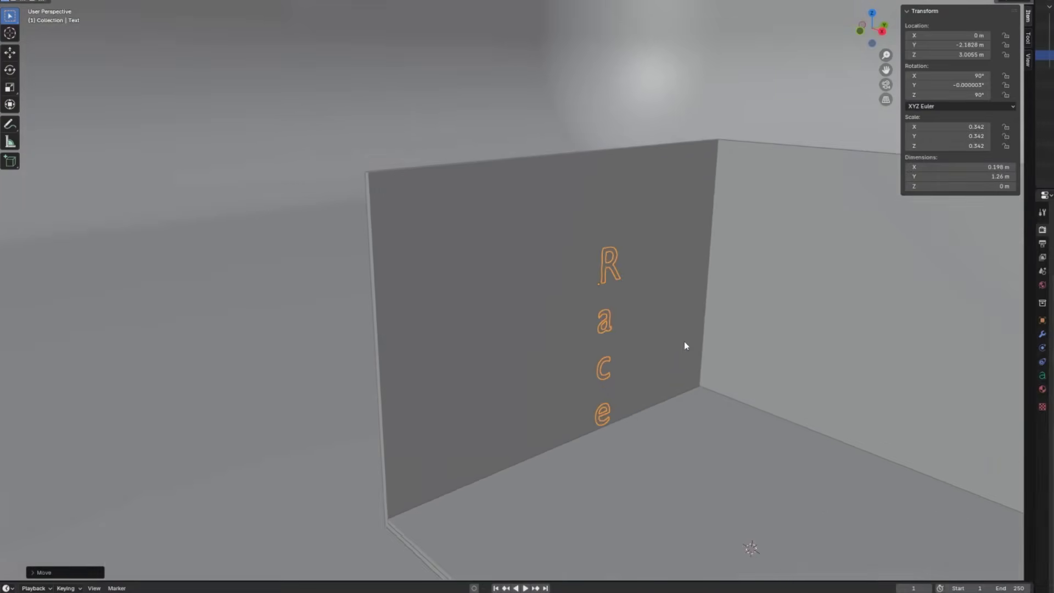
scroll(684, 341, "down", 4)
Add a plane, raise it along Z, and rotate it 90° on Y to stand upright
key("shift+a")
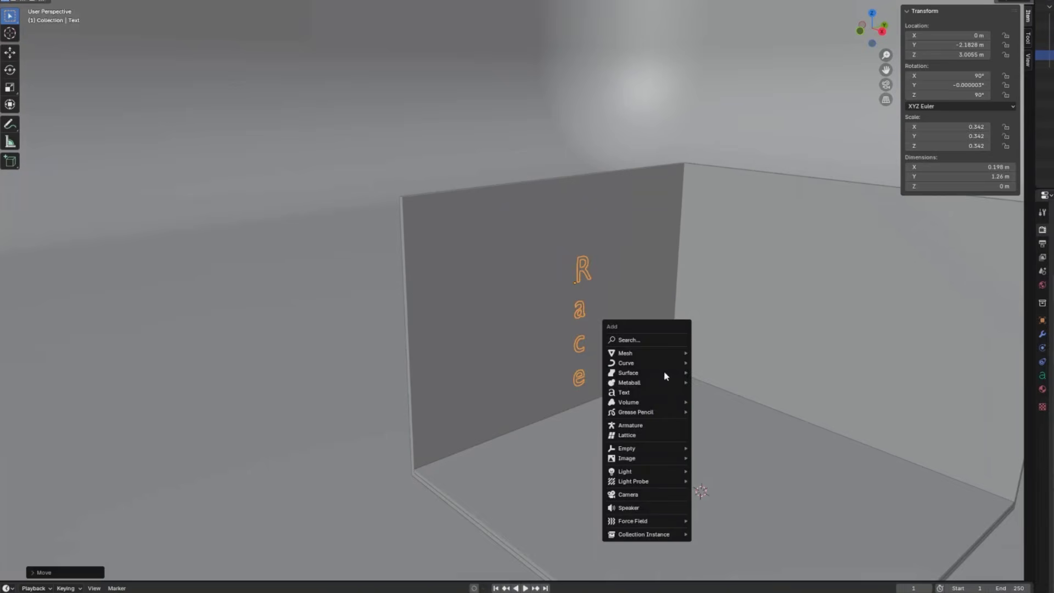
mouse_move(658, 353)
left_click(709, 354)
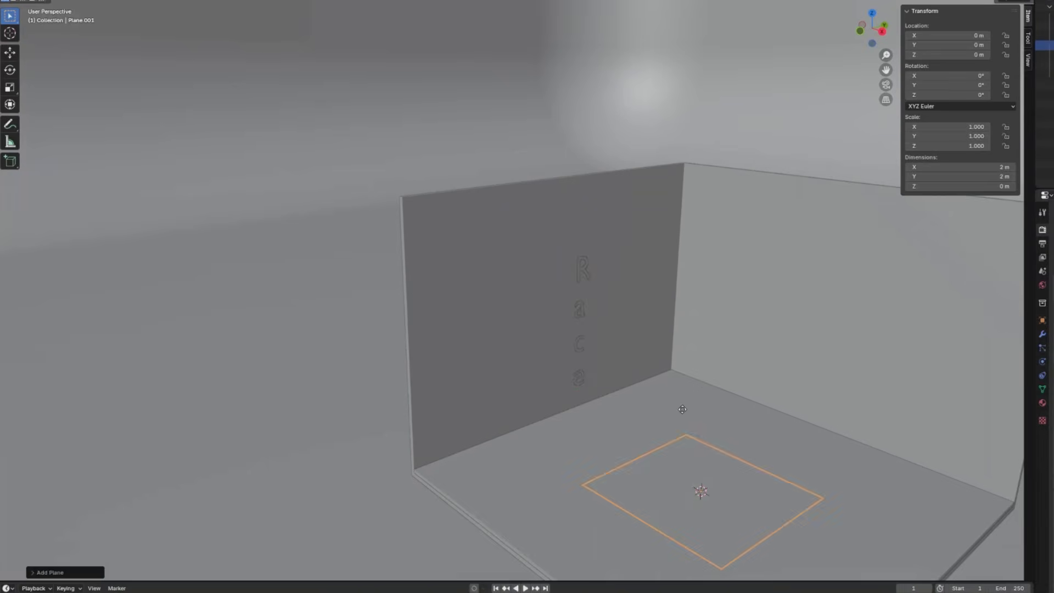
key("g")
key("z")
left_click(684, 276)
key("r")
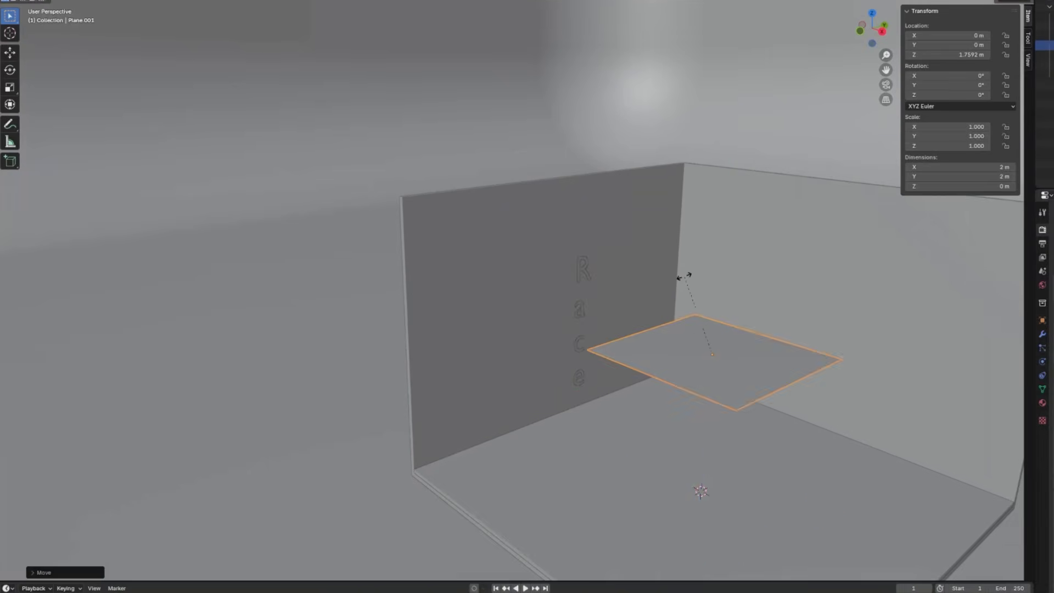
key("y")
key("9")
key("0")
key("Return")
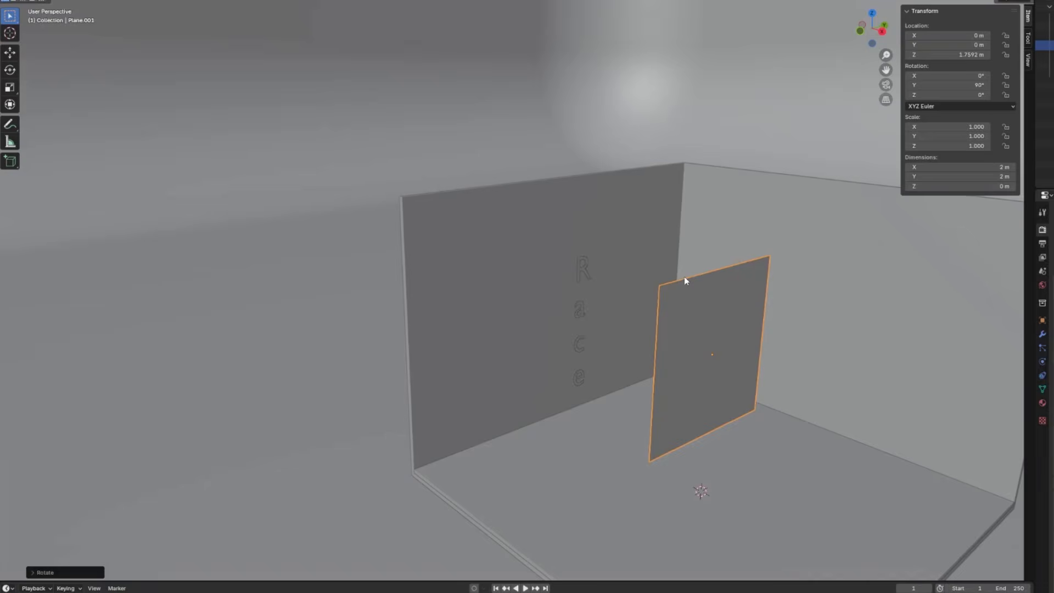
From the right view, move the plane over the Race lettering and open its vertex menu
left_click(883, 32)
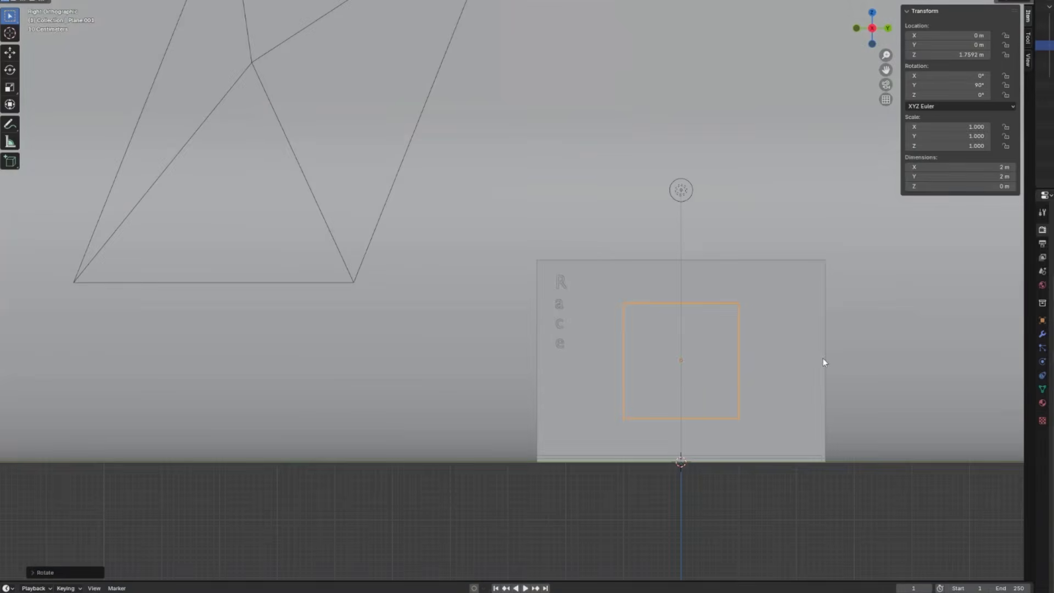
key("g")
left_click(742, 323)
key("Tab")
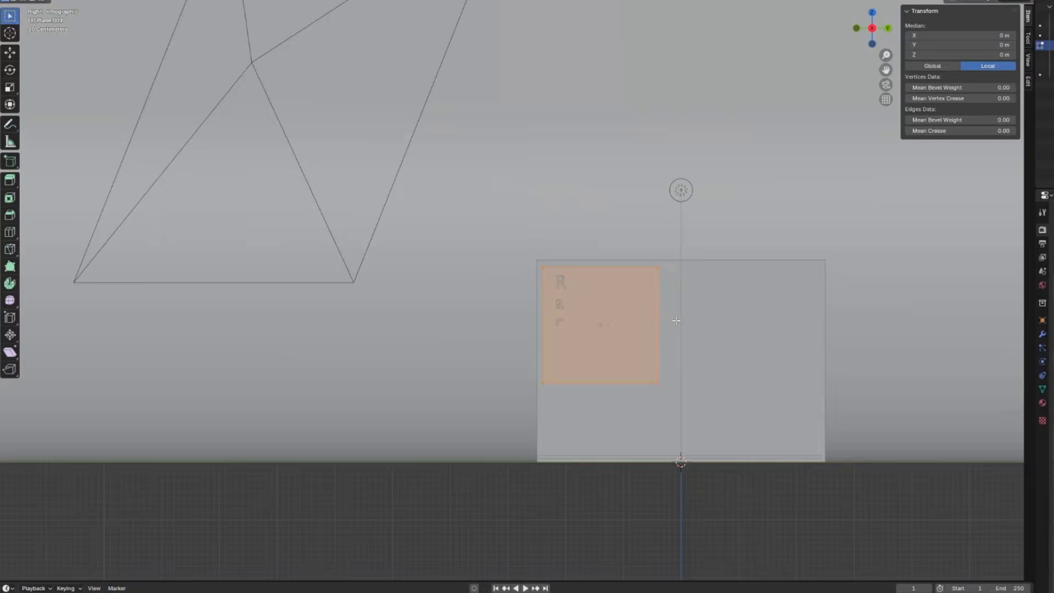
right_click(636, 316)
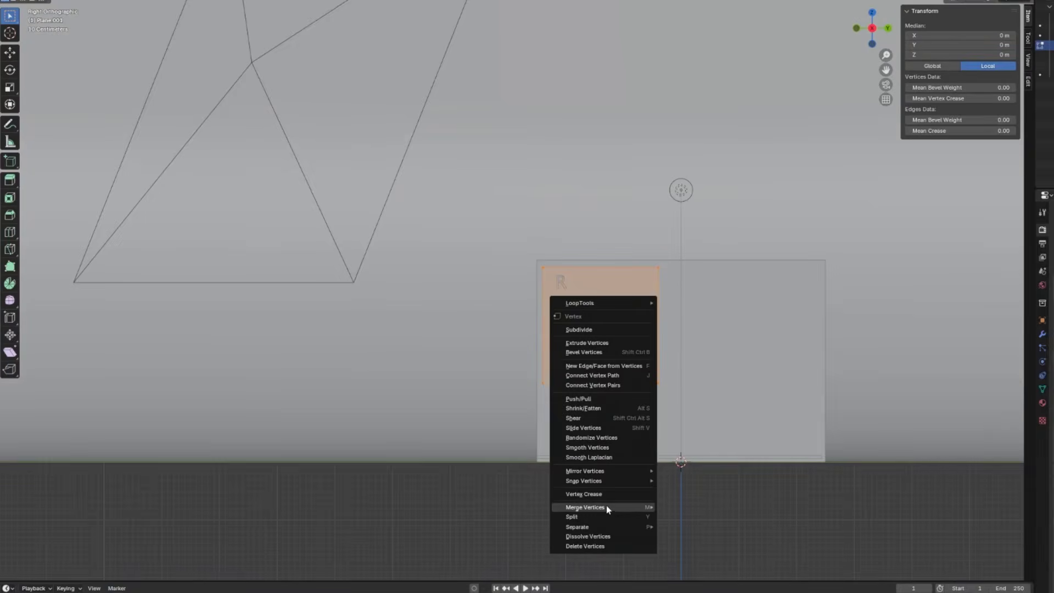
Merge the plane's vertices at center and move the single vertex to the R's bottom corner
mouse_move(606, 506)
left_click(689, 507)
scroll(648, 434, "up", 3)
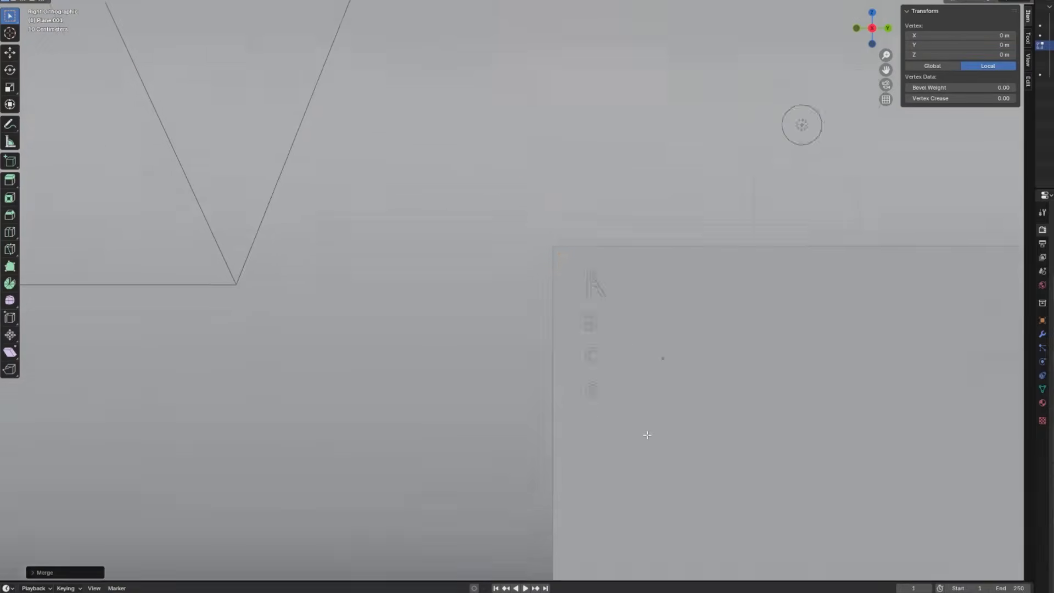
key("g")
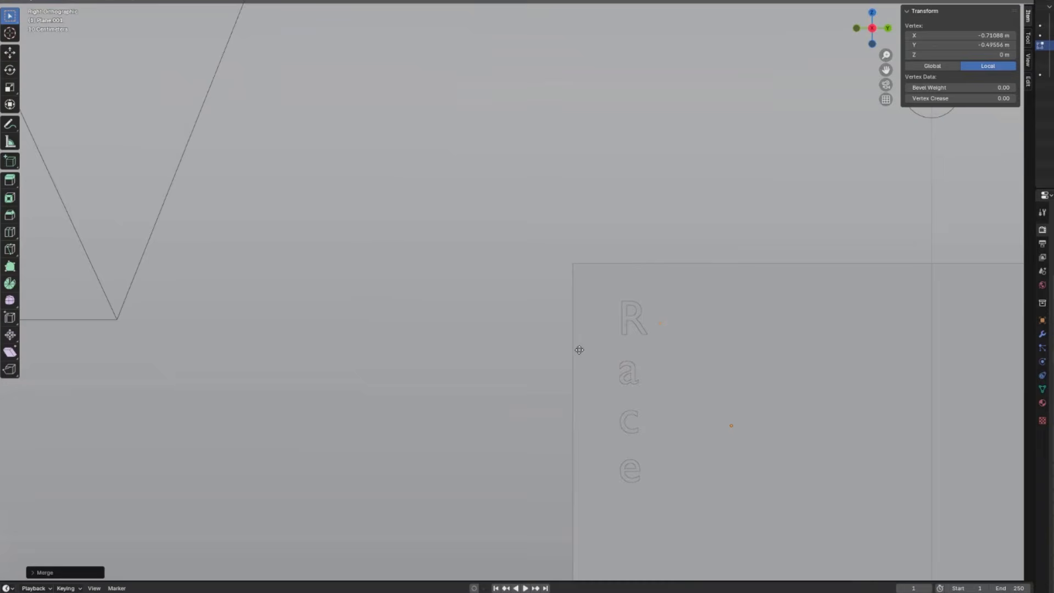
left_click(602, 381)
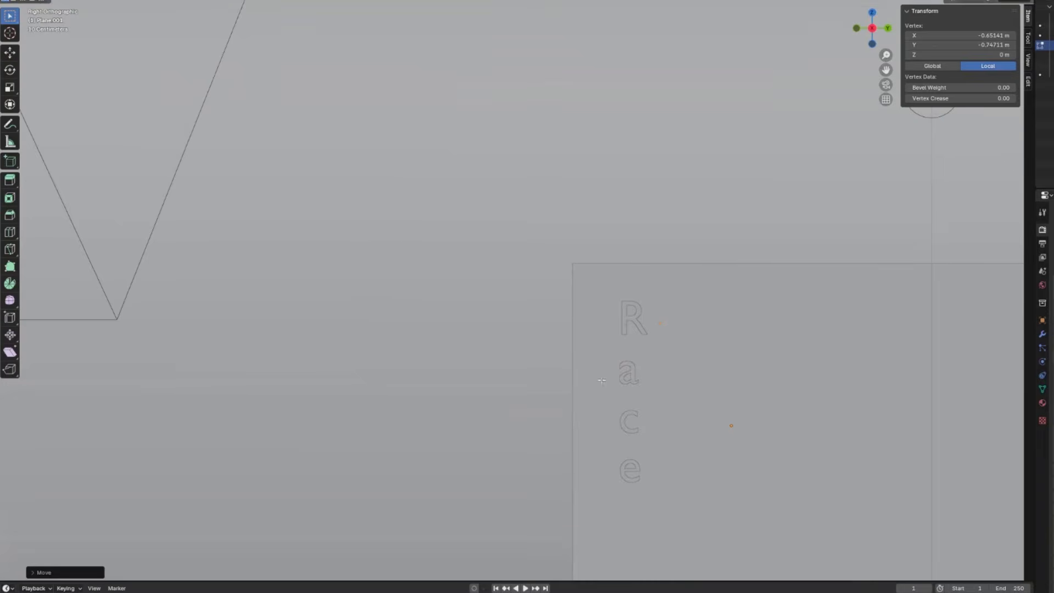
scroll(602, 380, "up", 3)
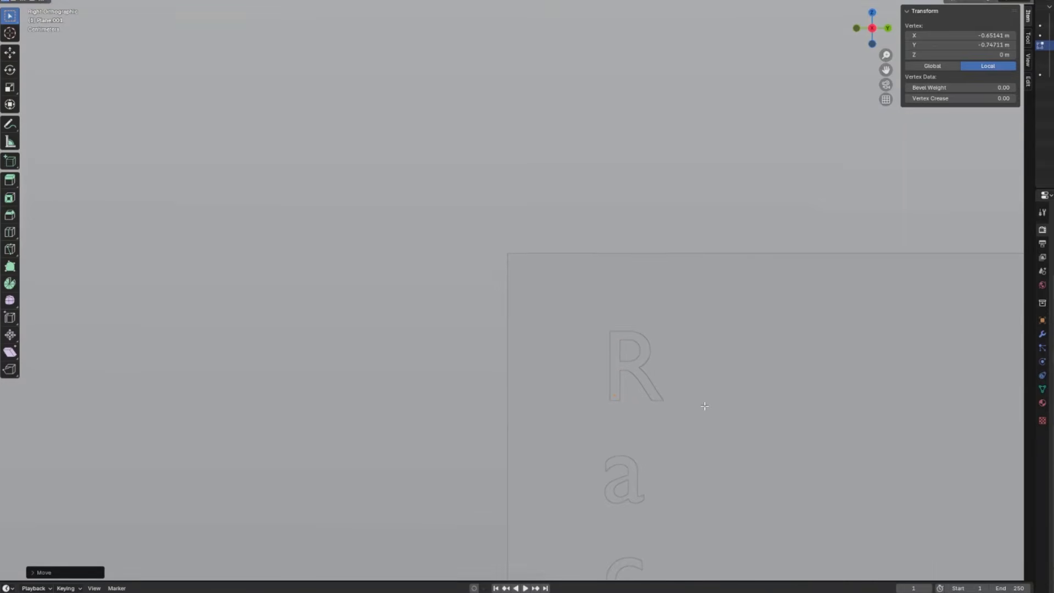
key("g")
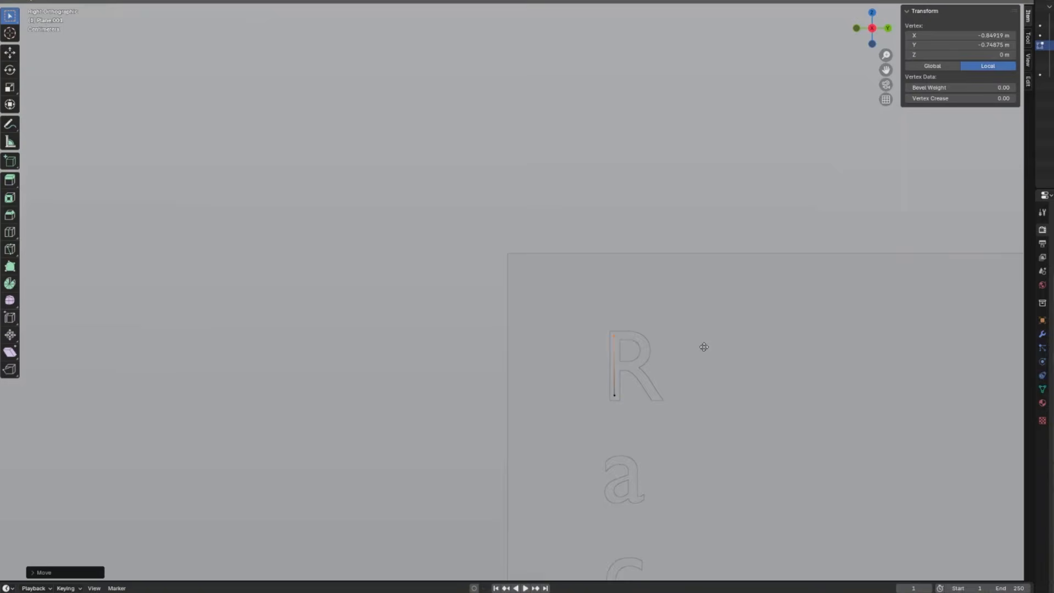
left_click(704, 347)
Extrude a vertex chain tracing the R's stem, bowl and leg
key("e")
left_click(735, 360)
key("e")
left_click(725, 371)
key("e")
left_click(705, 377)
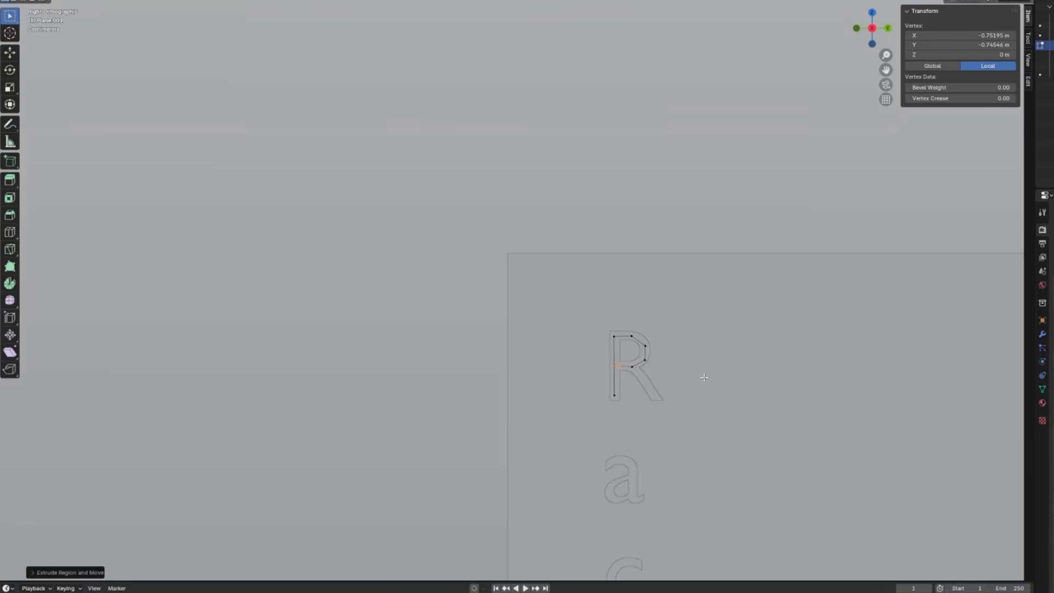
key("shift+d")
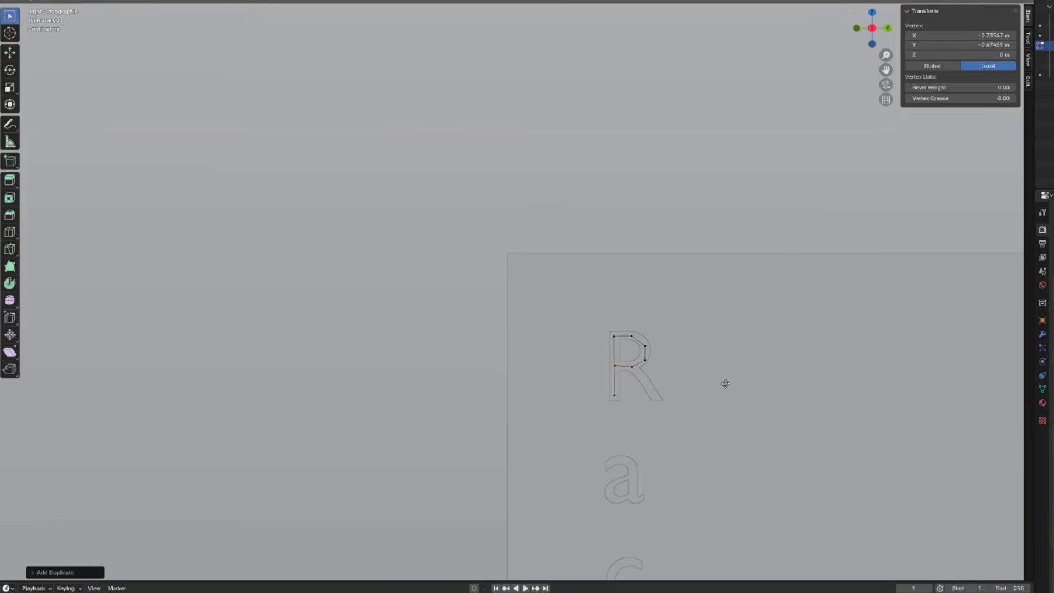
left_click(732, 395)
key("e")
left_click(709, 466)
Extrude and duplicate vertices to begin tracing the lowercase a
key("e")
left_click(744, 506)
key("shift+d")
left_click(730, 481)
key("e")
Finish the a, then trace the c's top, left side and bottom with extruded vertices
left_click(744, 496)
scroll(724, 428, "up", 3)
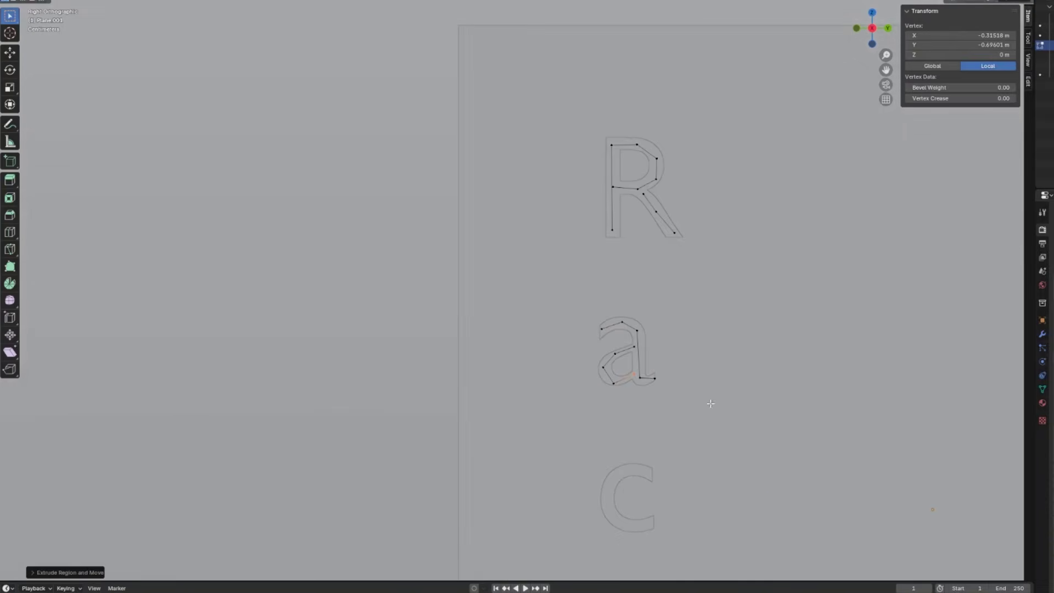
key("shift+d")
left_click(724, 493)
key("e")
left_click(700, 488)
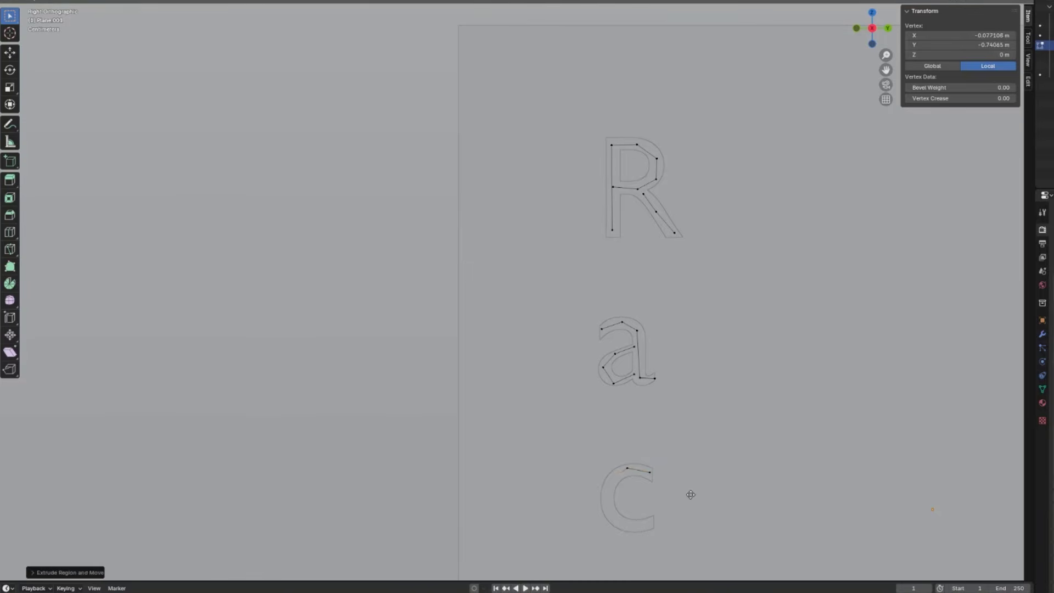
key("e")
left_click(681, 532)
key("e")
left_click(740, 544)
Bring the e into view and trace its crossbar with a two-vertex segment
scroll(742, 521, "down", 2)
middle_click_drag(742, 521, 730, 360, "shift")
scroll(714, 360, "up", 2)
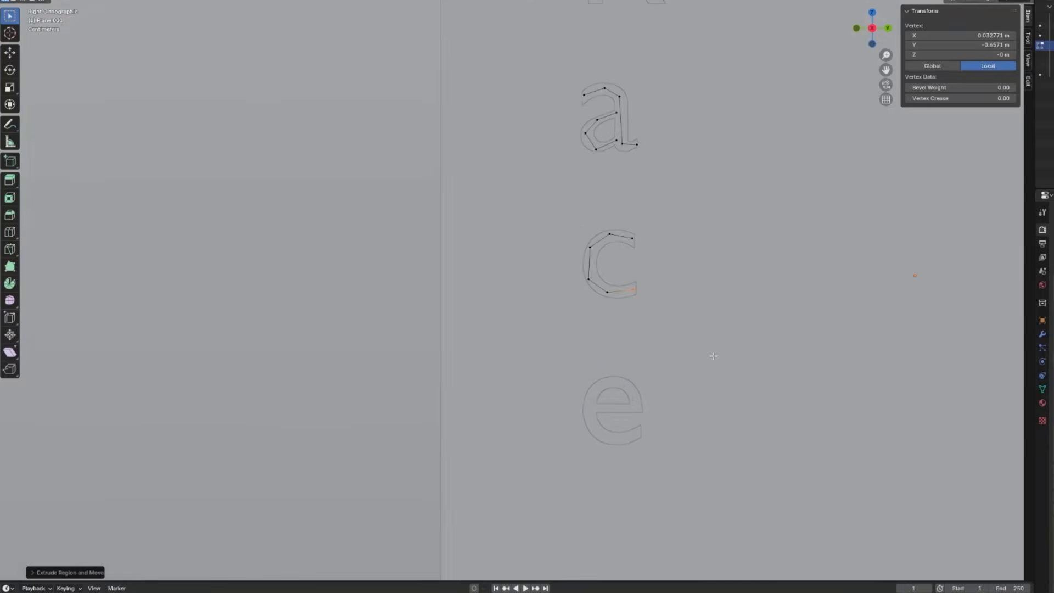
key("shift+d")
left_click(673, 476)
key("e")
left_click(718, 475)
Trace the e's top, left side and bowl, then duplicate a vertex below it for the border
key("e")
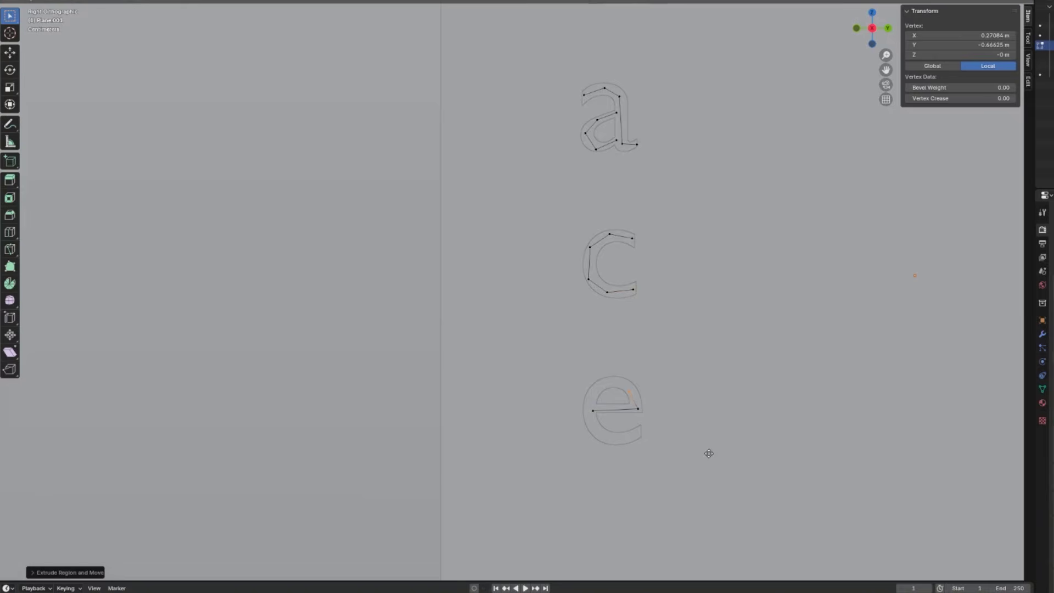
left_click(684, 439)
key("e")
left_click(666, 471)
key("e")
left_click(689, 499)
key("e")
left_click(721, 493)
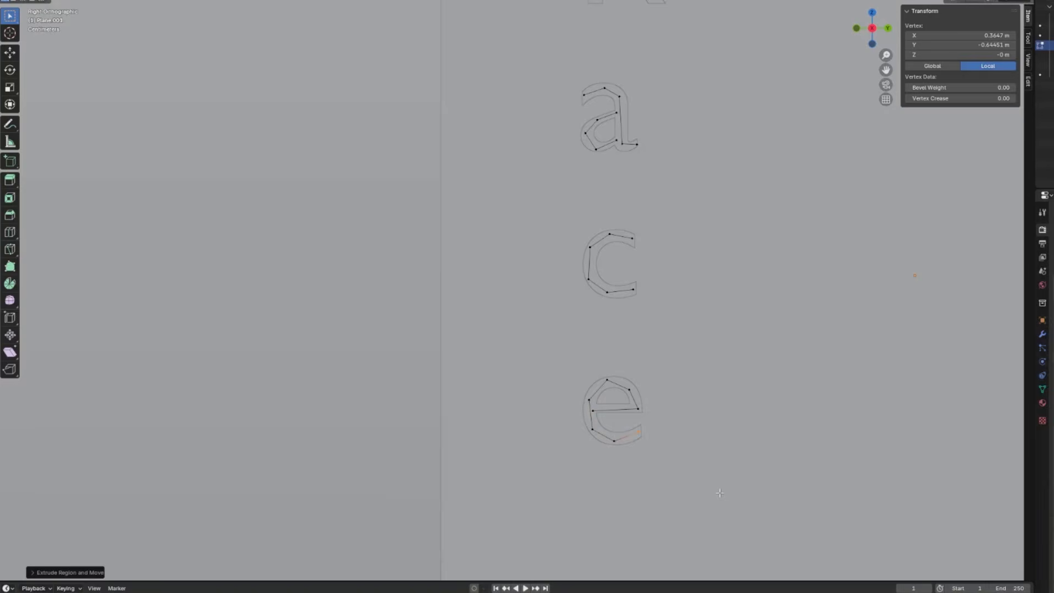
key("shift+d")
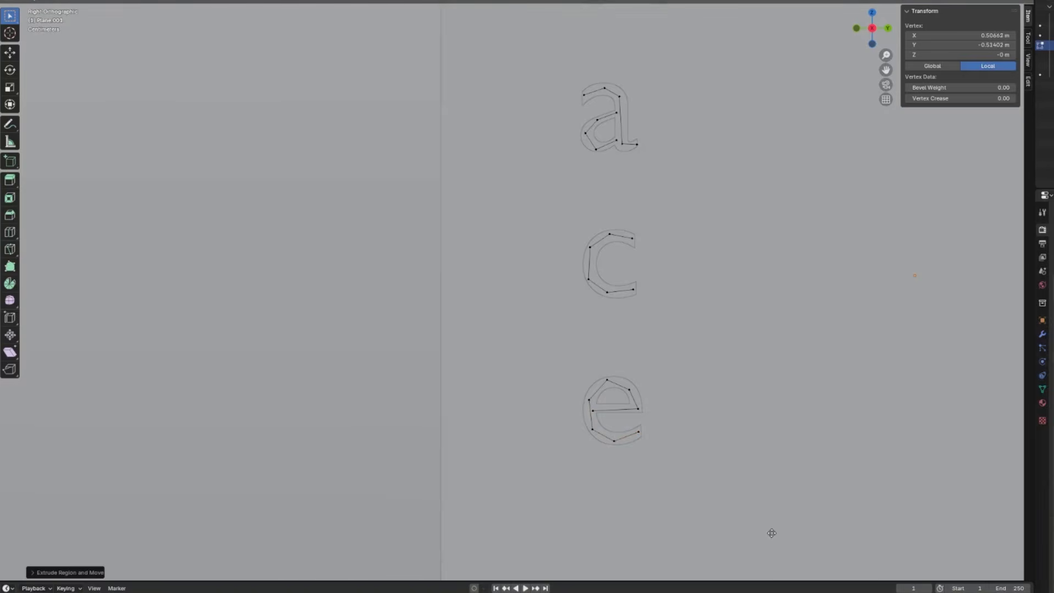
left_click(783, 533)
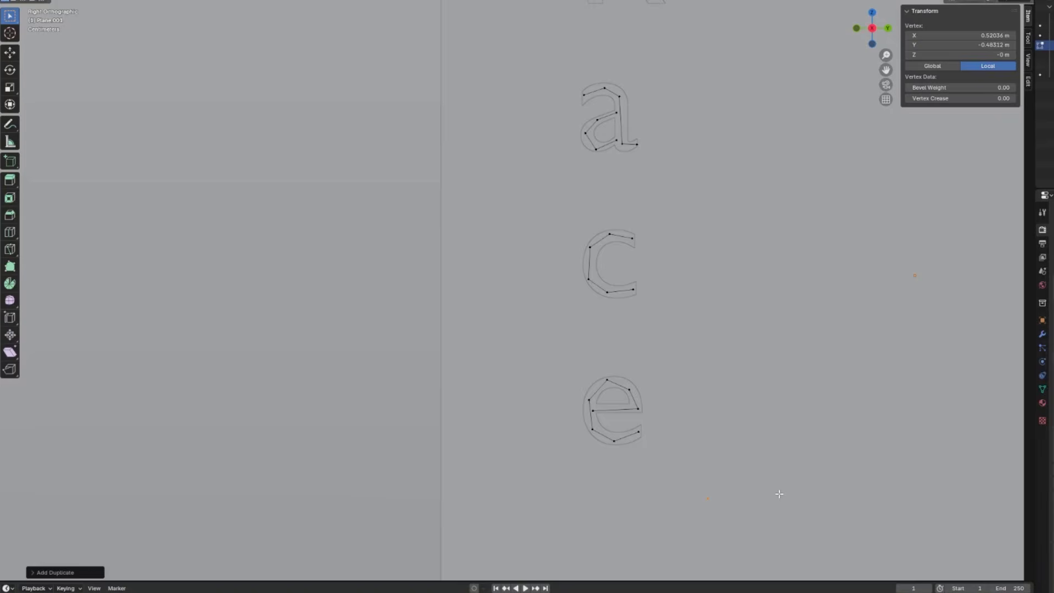
Draw the border's horizontal bottom edge and vertical right side beside the letters
key("g")
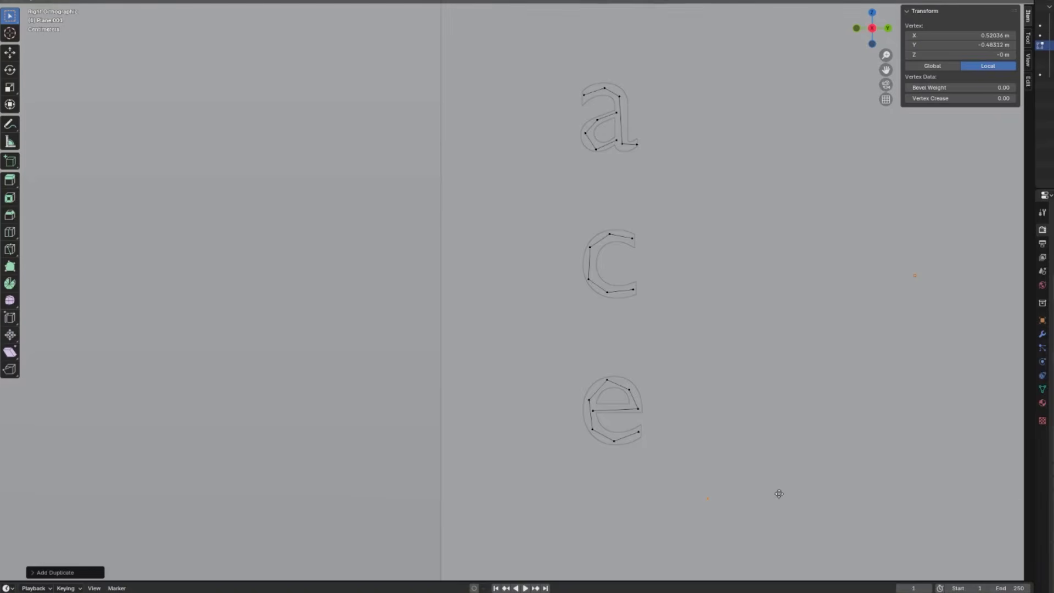
key("y")
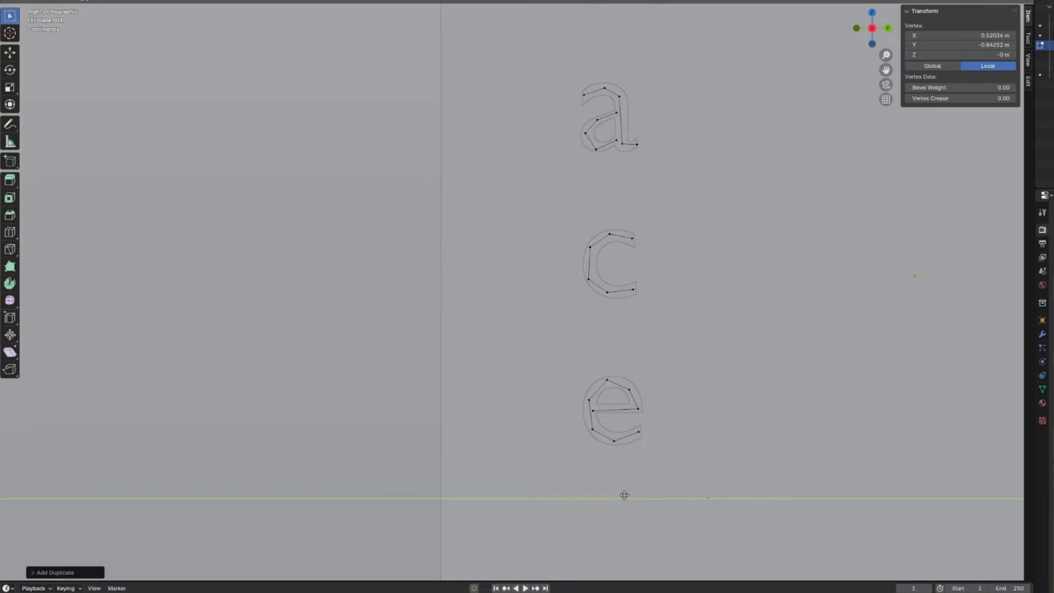
left_click(604, 494)
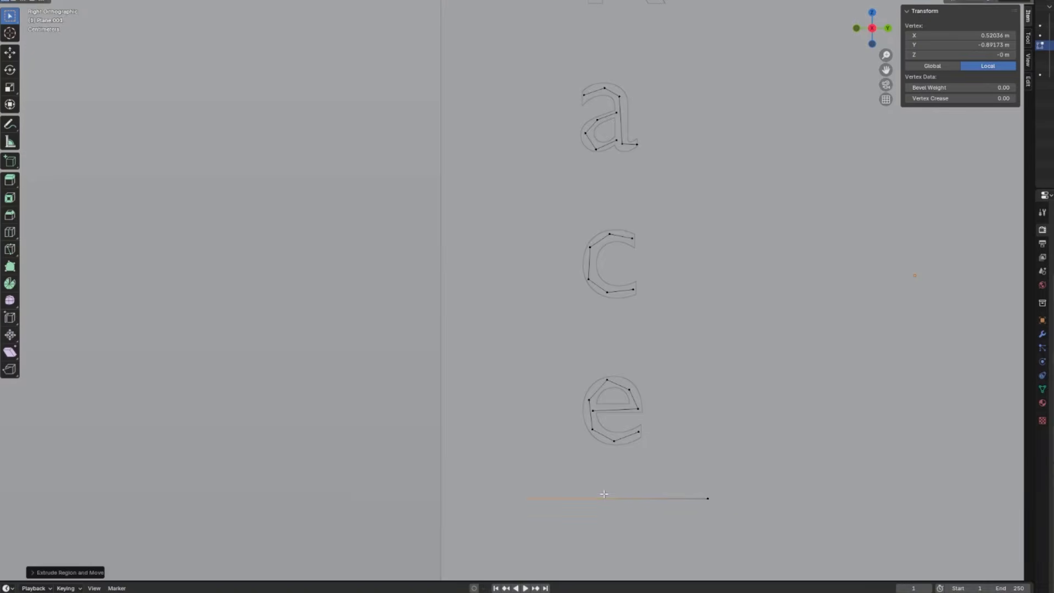
key("ctrl+z")
scroll(750, 501, "down", 1)
key("g")
key("z")
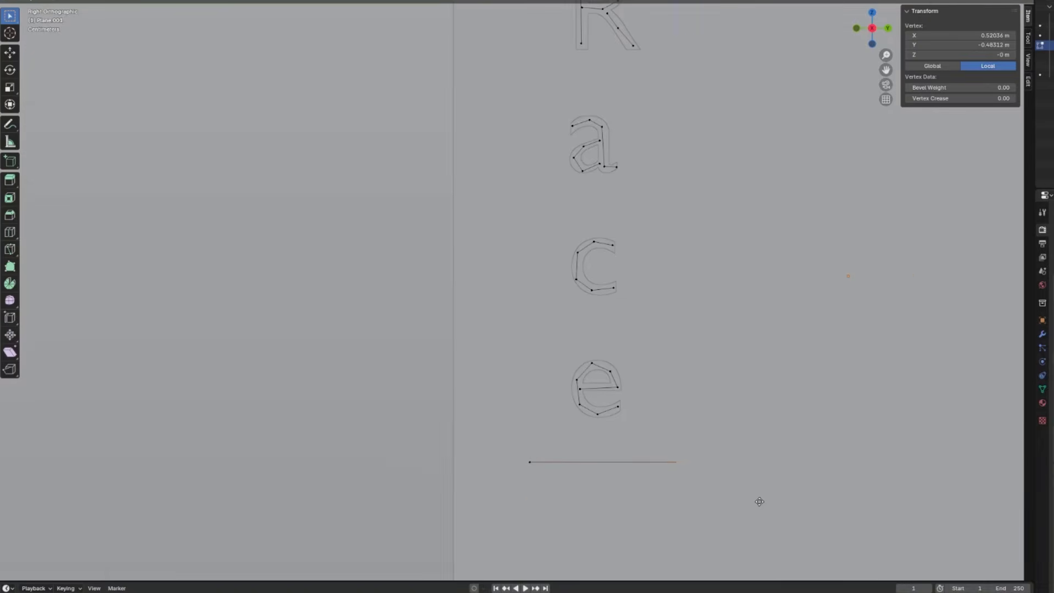
left_click(764, 198)
scroll(764, 199, "down", 2)
middle_click_drag(763, 199, 764, 332, "shift")
Raise the right side above the R and run the top edge to the top-left corner
key("g")
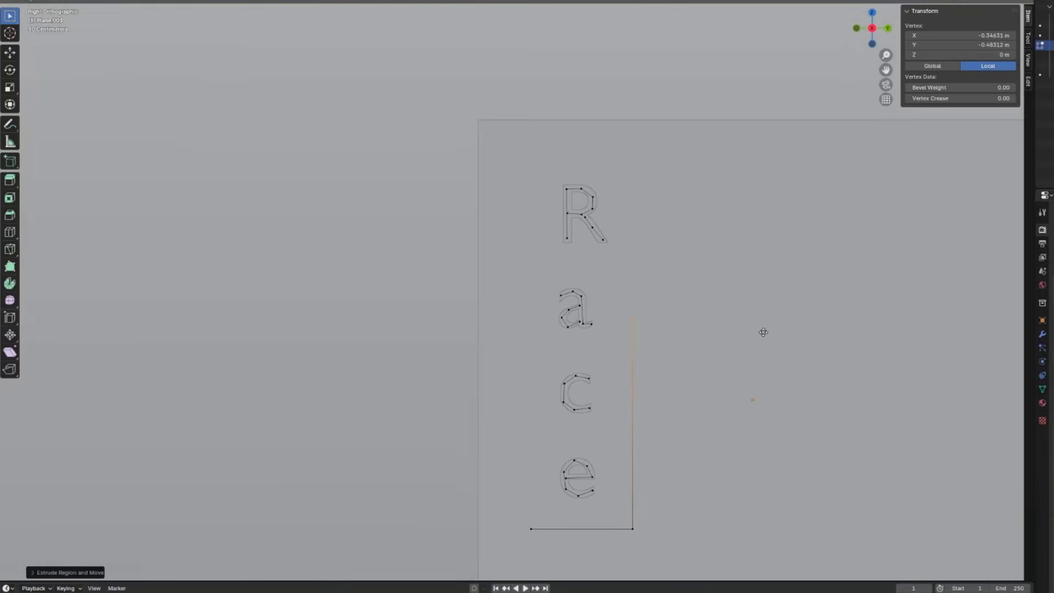
key("z")
left_click(766, 224)
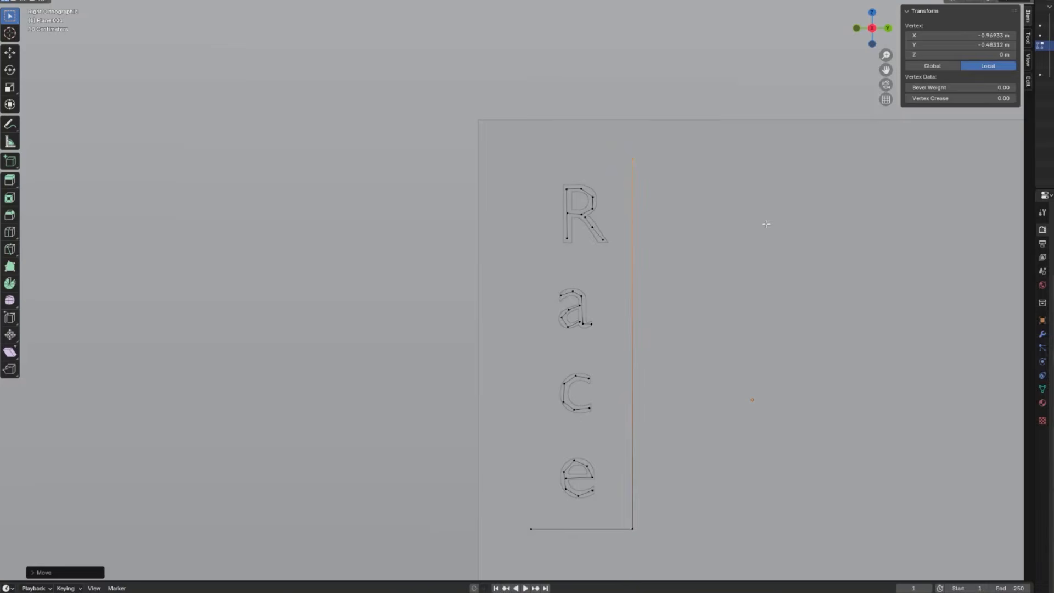
key("g")
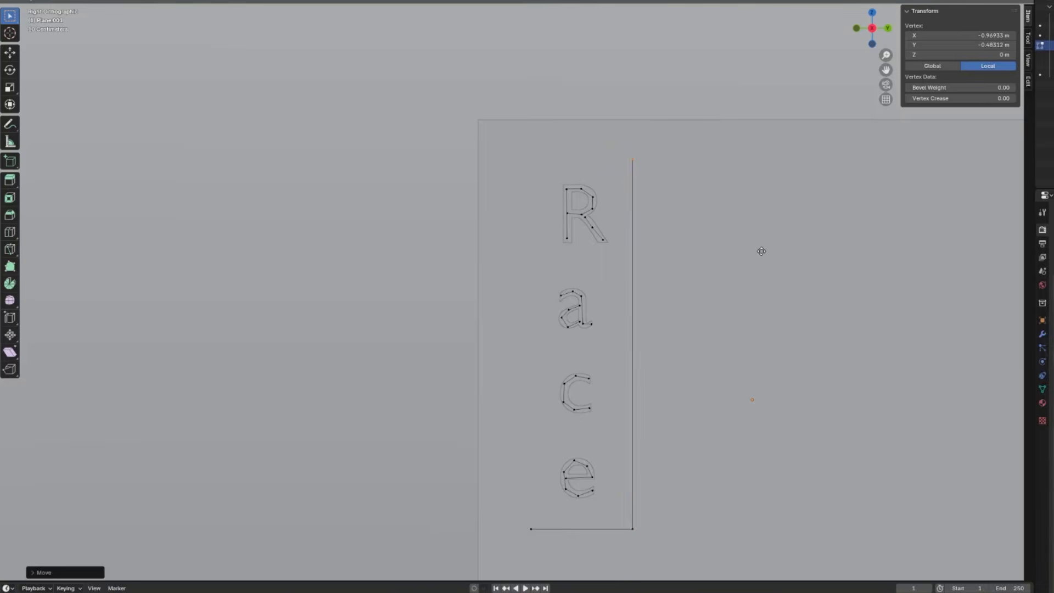
key("y")
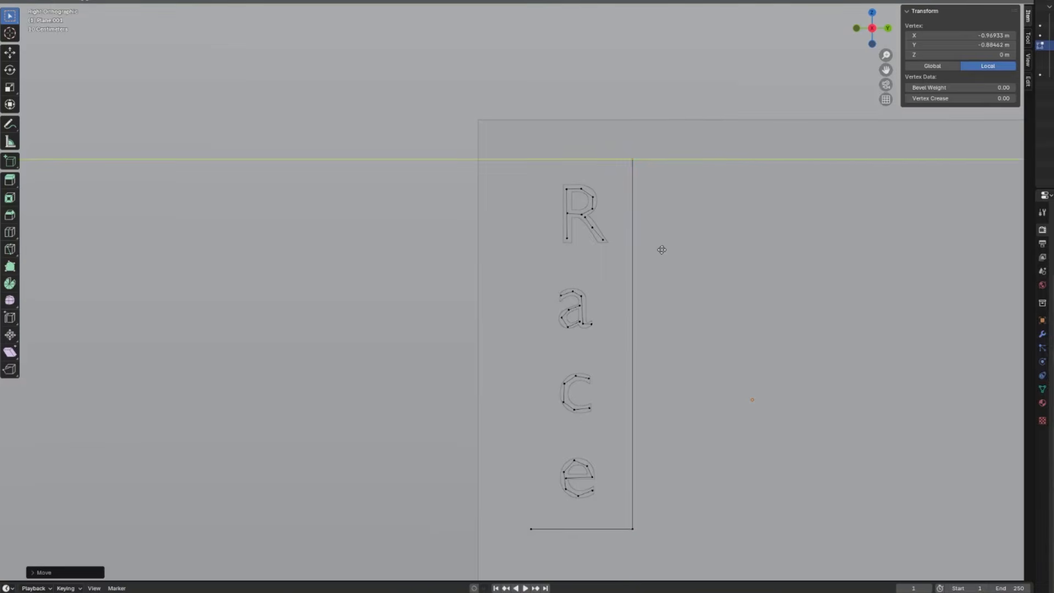
left_click(661, 249)
Extrude the left side straight down to the bottom and select the top-left corner vertex
key("e")
key("z")
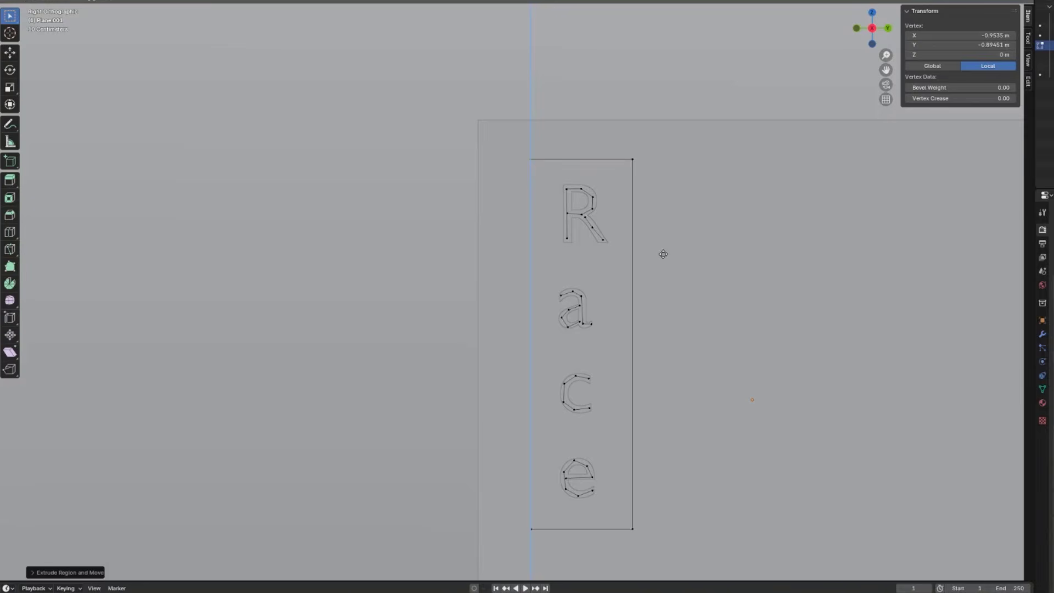
left_click(678, 516)
key("e")
key("z")
left_click(685, 544)
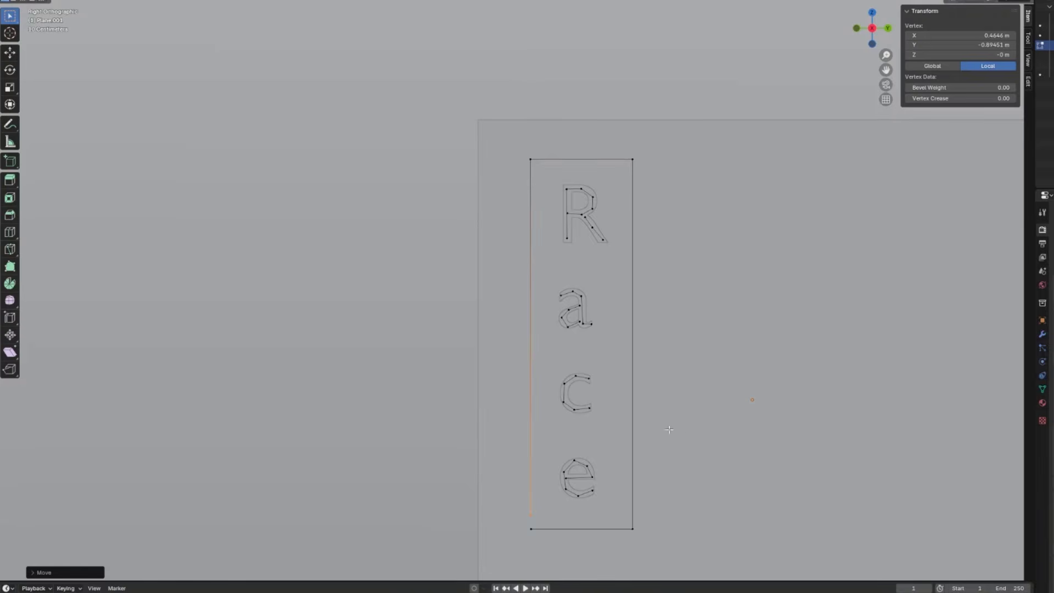
left_click_drag(525, 165, 524, 167, "shift")
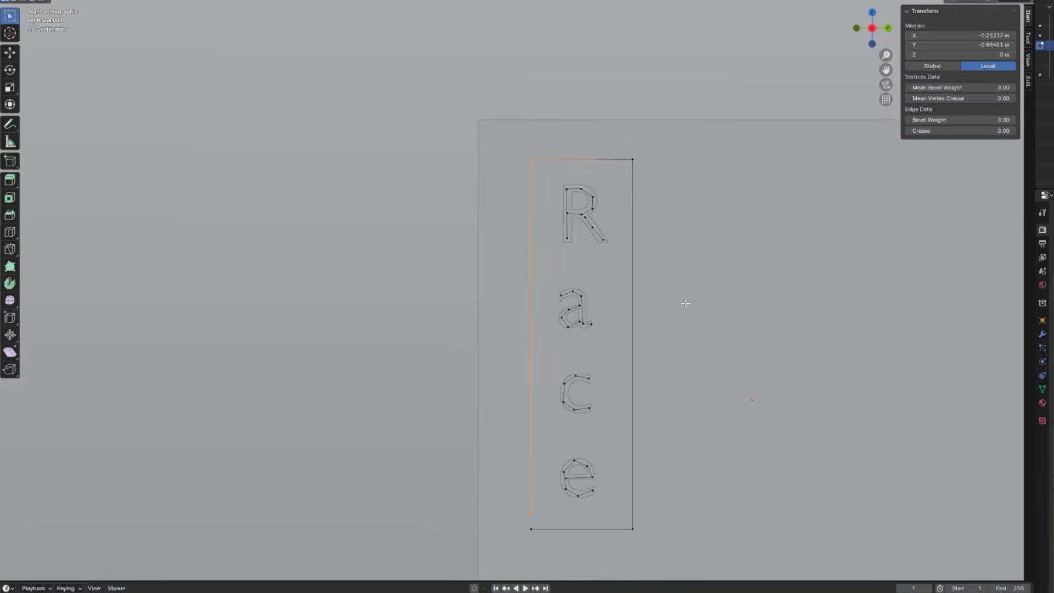
Slide the sign plane's left edge along Y to line up with the bottom corner
key("g")
key("y")
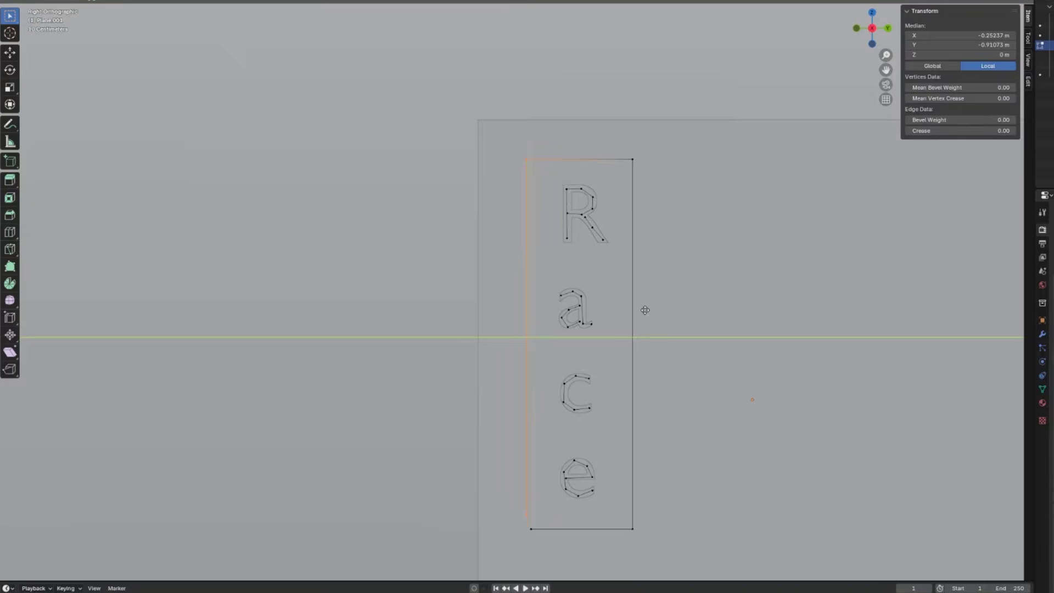
left_click(646, 308)
middle_click_drag(659, 308, 685, 322)
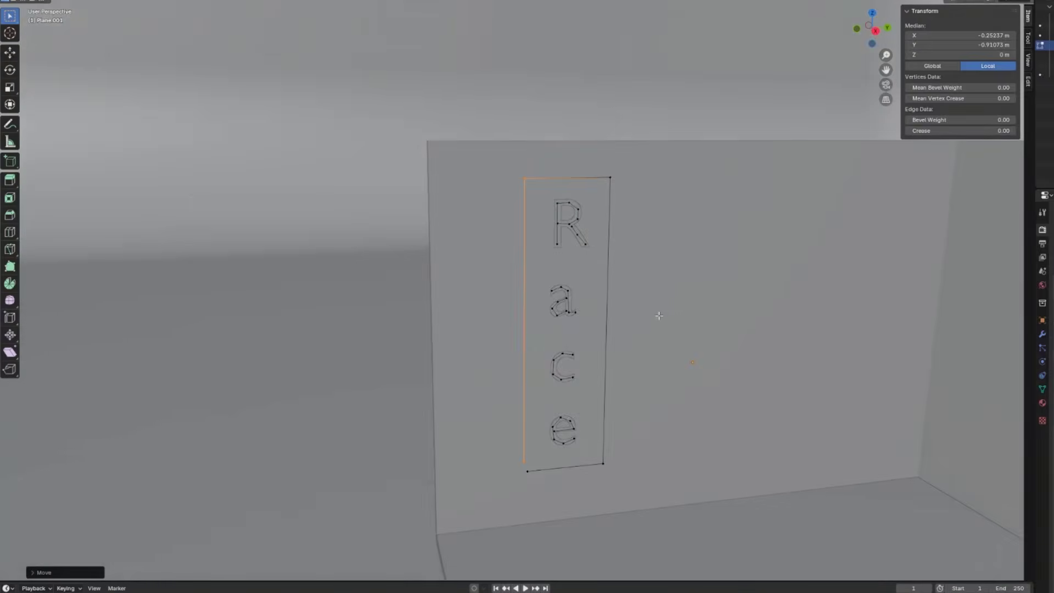
Apply the sign plane's transforms and delete the original Race text object
key("Tab")
key("ctrl+a")
left_click(592, 309)
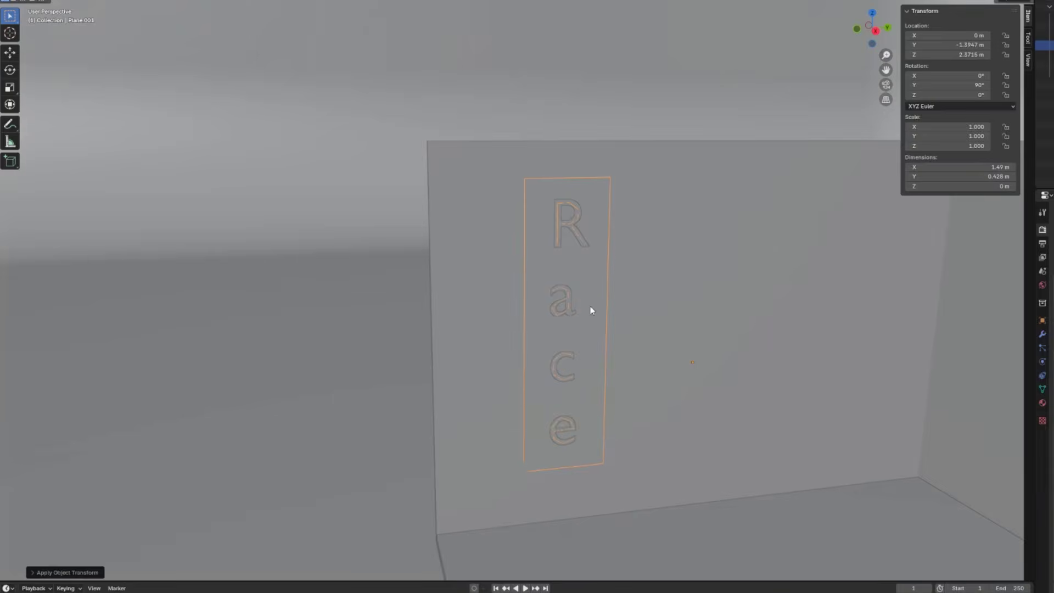
left_click(587, 249)
key("x")
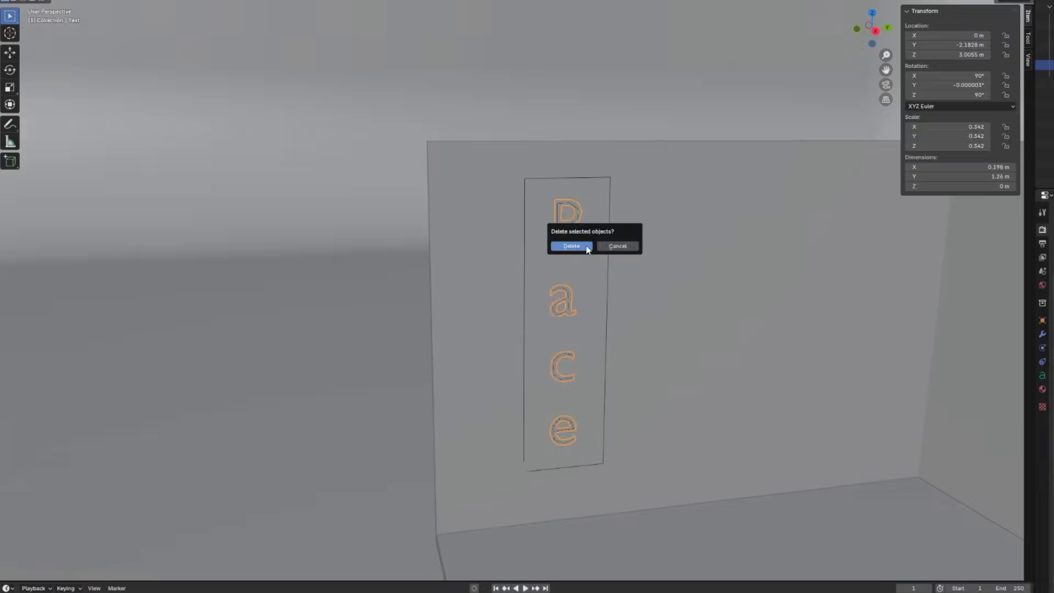
left_click(572, 246)
Round off the sign border's top-left, top-right and bottom-right corners with a bevel
left_click(606, 276)
left_click(609, 279)
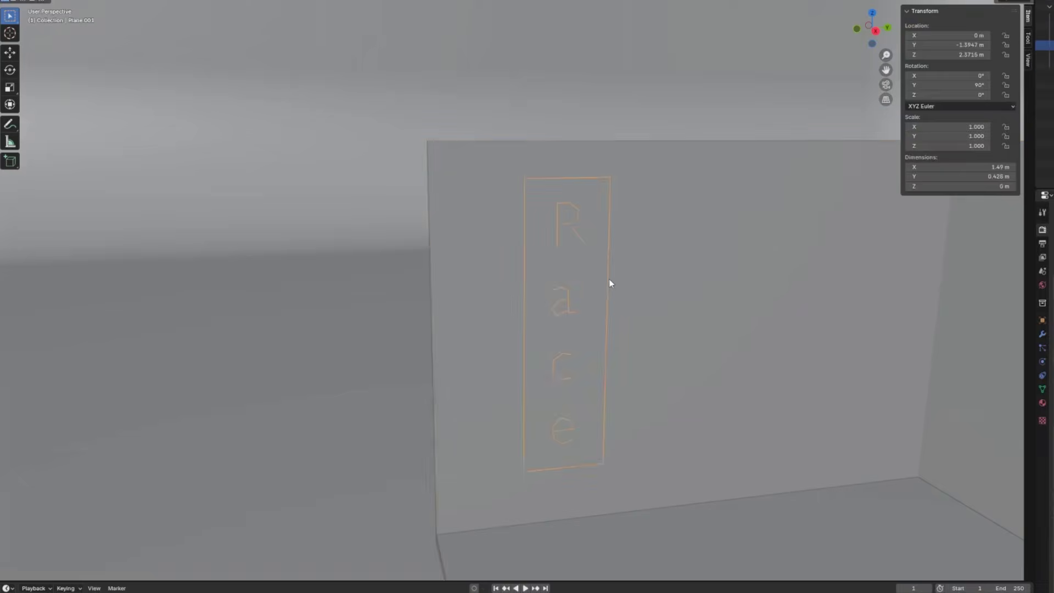
key("Tab")
left_click(525, 178)
left_click(609, 177, "shift")
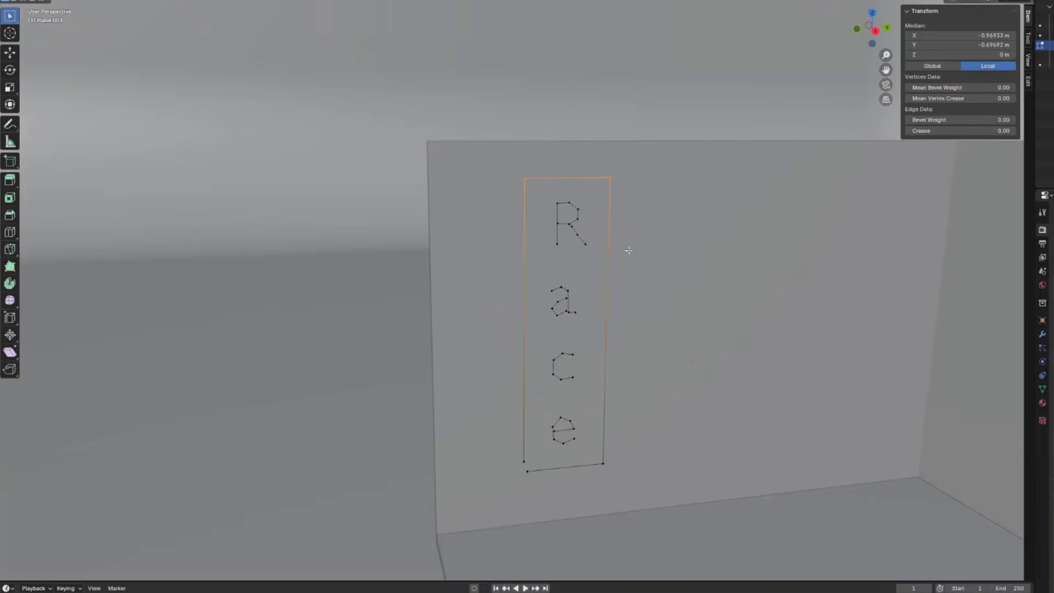
left_click(603, 464, "shift")
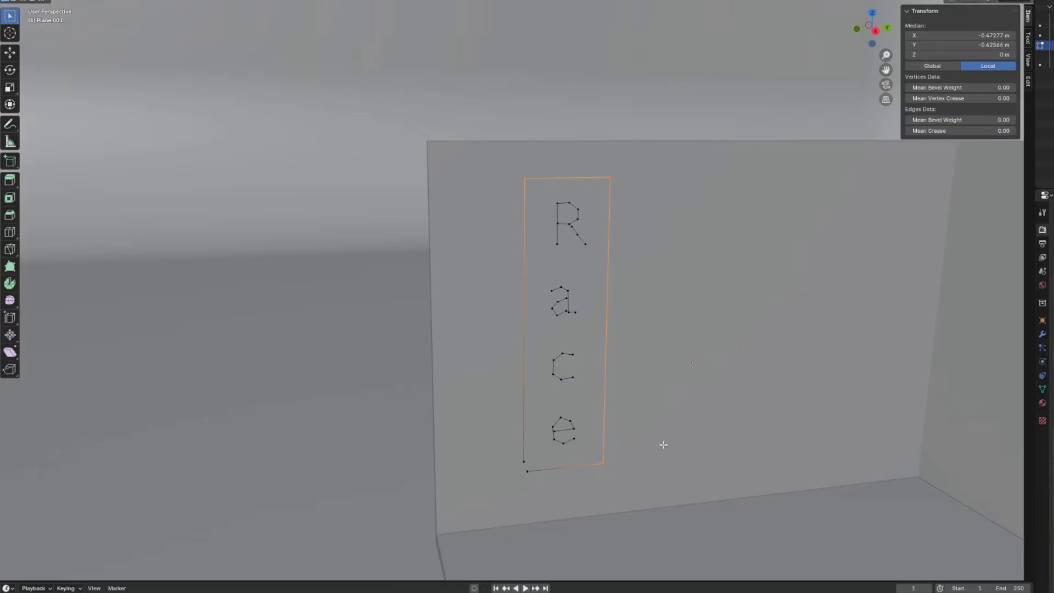
key("s")
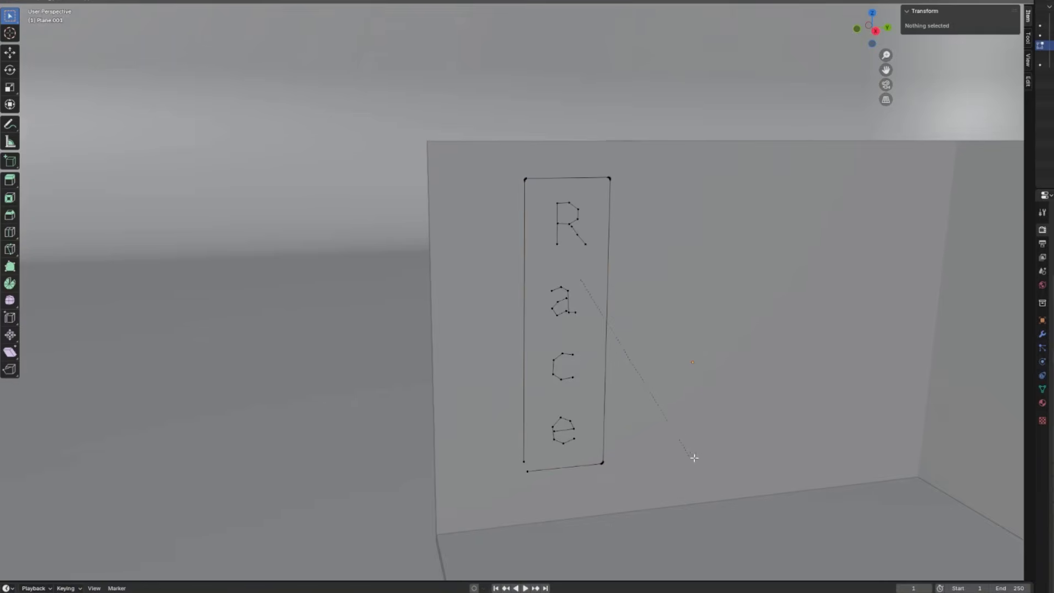
scroll(808, 526, "down", 2)
left_click(845, 545)
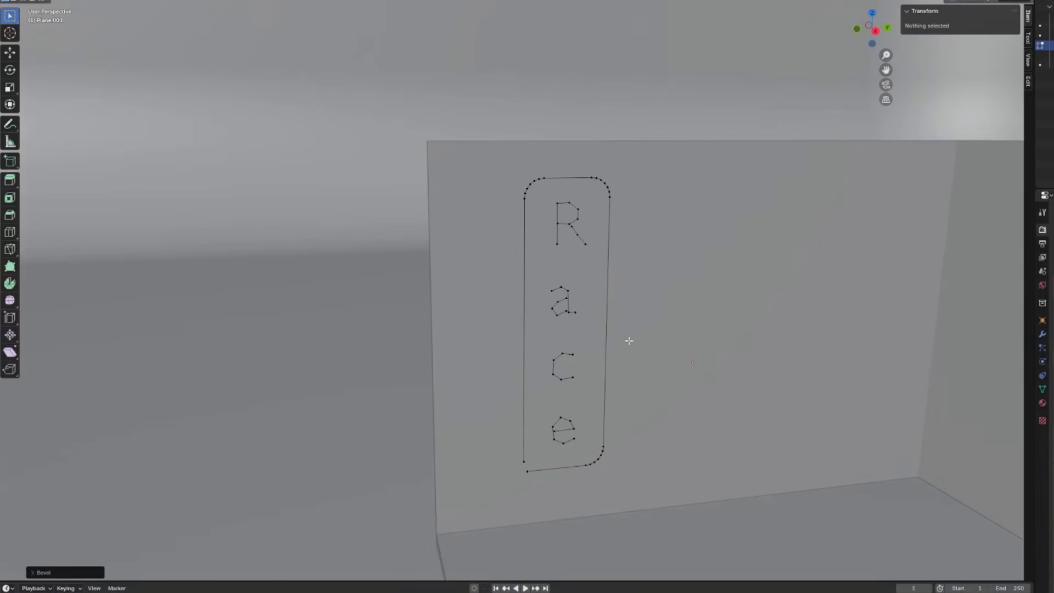
Select the border's bottom-left corner vertex and a vertex on the R
scroll(558, 484, "up", 1)
left_click(526, 490)
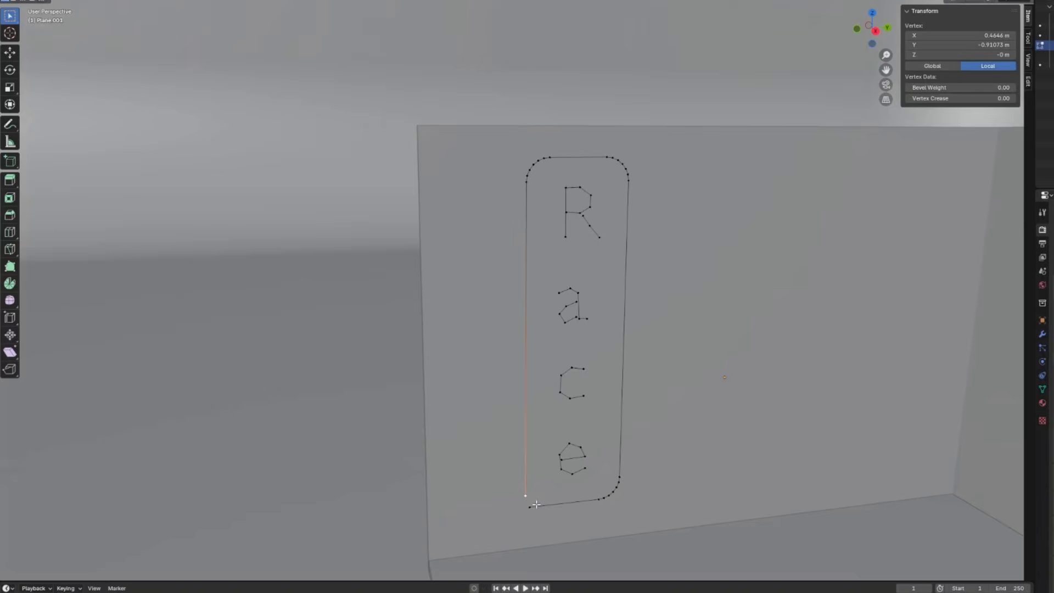
left_click(568, 213, "shift")
Select joint vertices on the R, a and e and move them along X
left_click(582, 219, "shift")
left_click(562, 294, "shift")
left_click(575, 301, "shift")
left_click(560, 455, "shift")
middle_click_drag(617, 421, 650, 415)
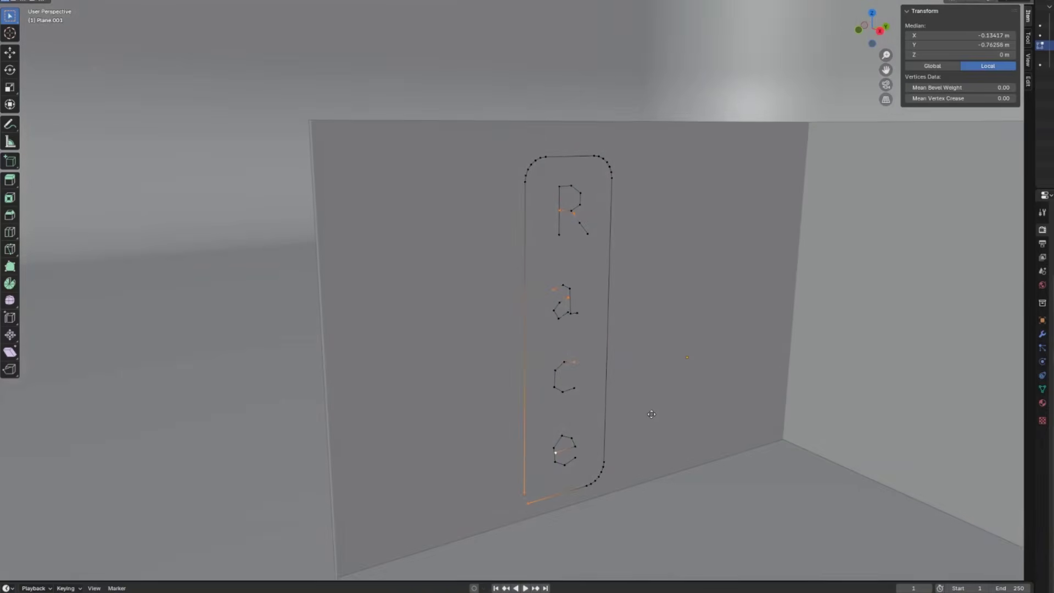
key("g")
key("x")
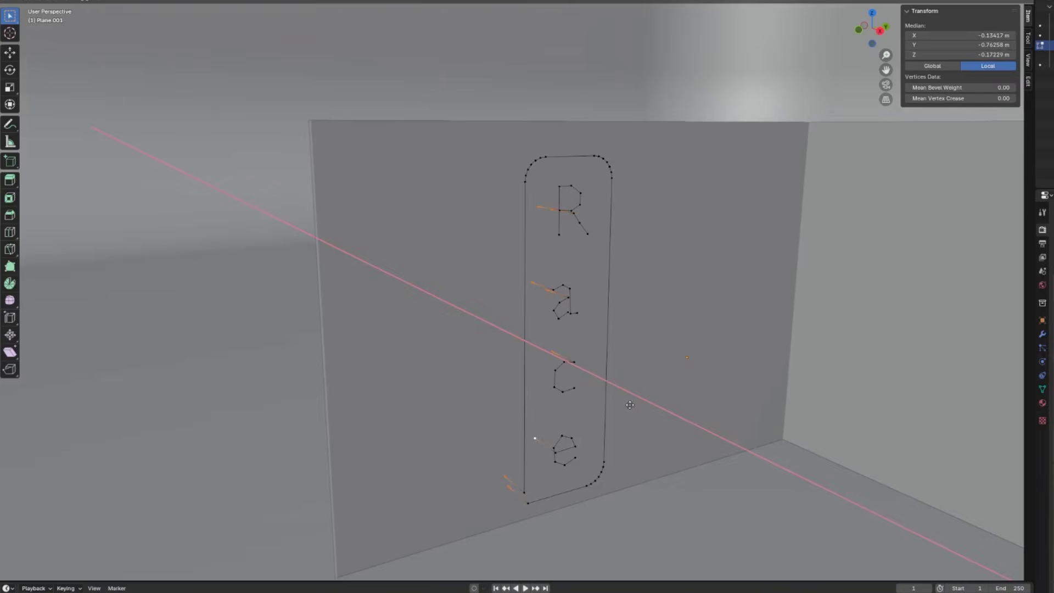
left_click(629, 406)
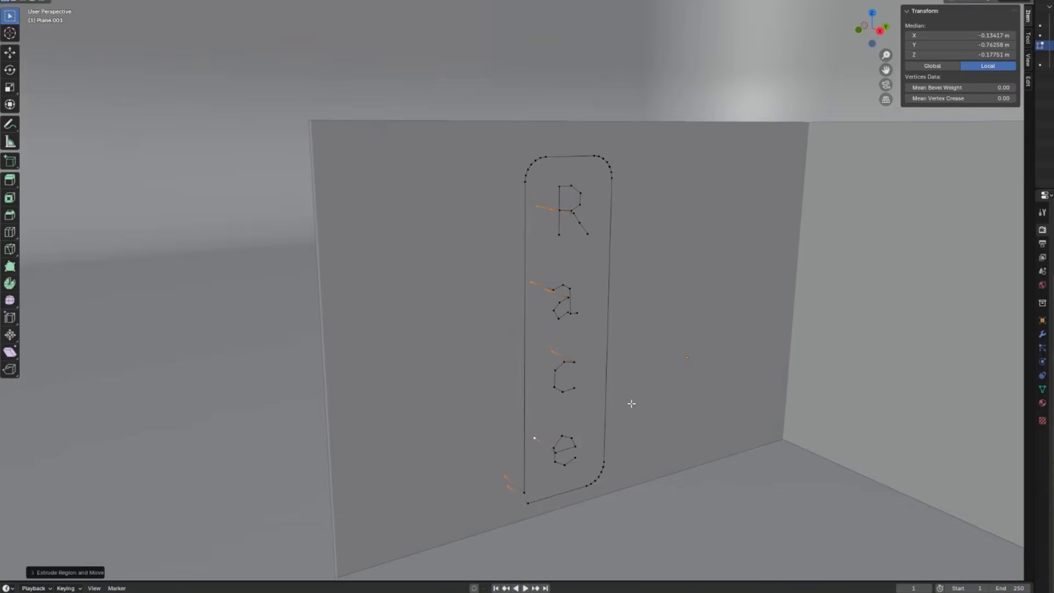
Select the outline's bottom-left corner plus joint points on the letters and the R
scroll(627, 325, "up", 2)
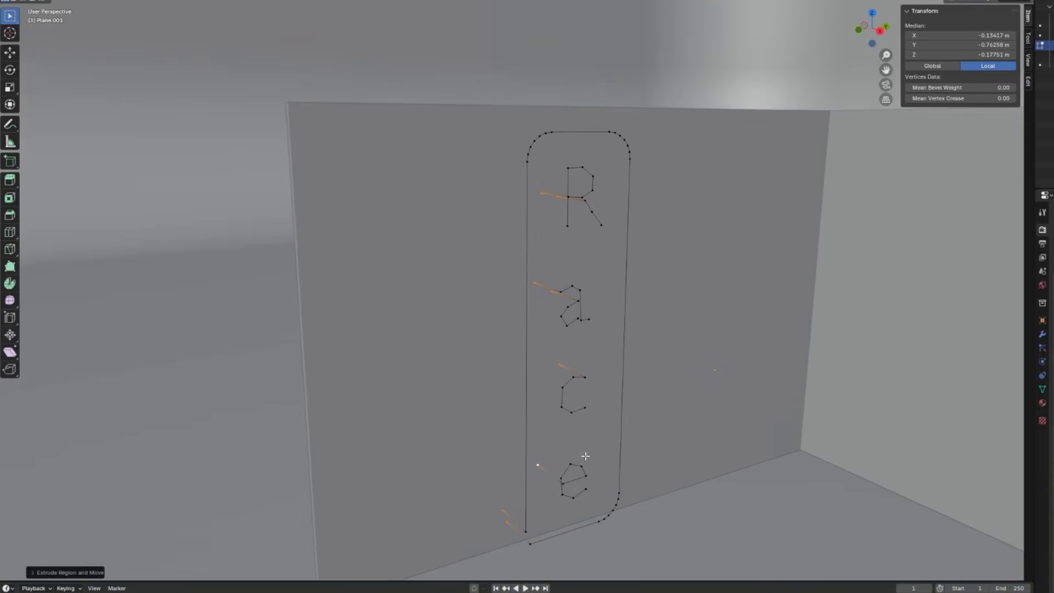
left_click(527, 533)
left_click(563, 482)
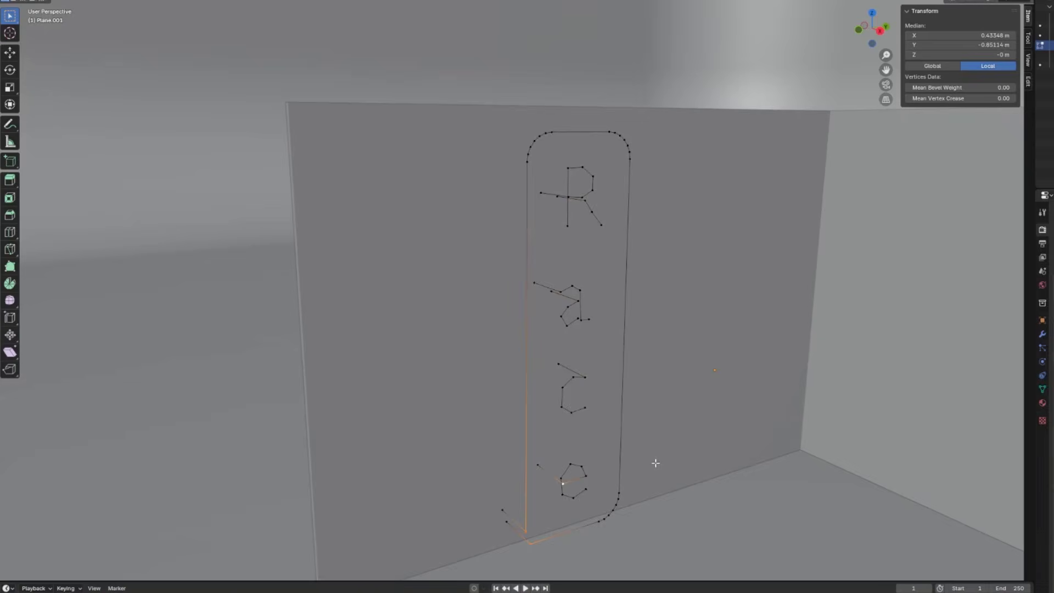
scroll(631, 432, "up", 1)
scroll(642, 357, "up", 1)
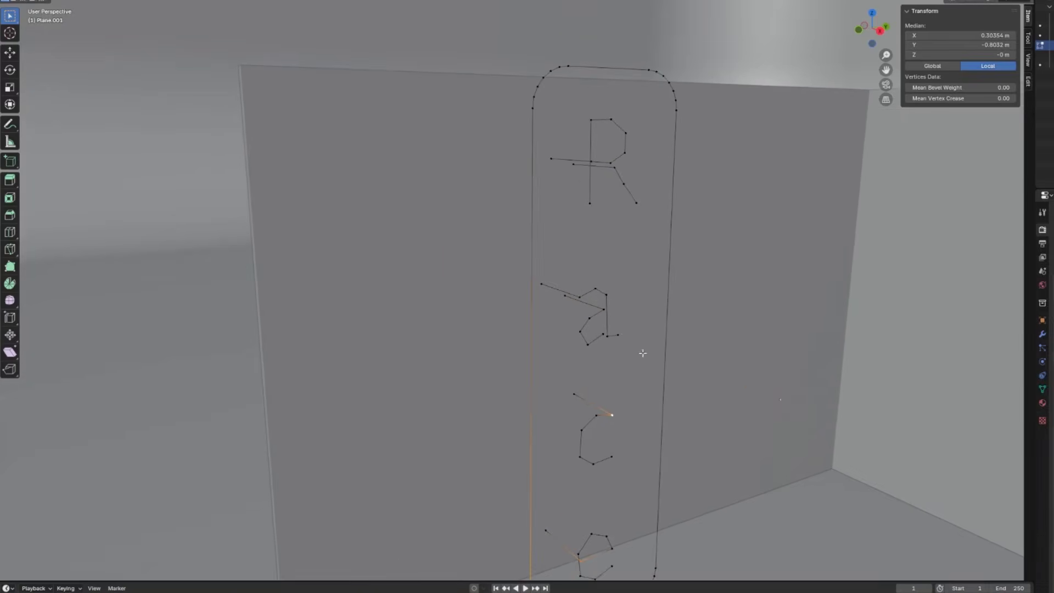
left_click(580, 297)
left_click(603, 309)
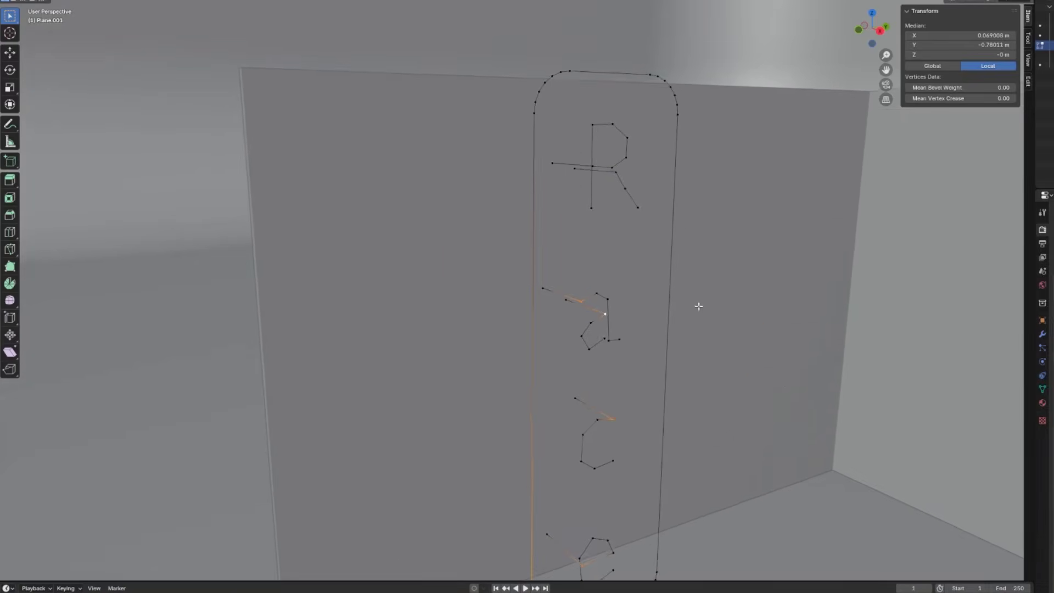
mouse_move(699, 306)
middle_mouse_down("shift")
mouse_move(608, 282)
mouse_move(647, 285)
mouse_move(590, 245)
middle_mouse_up("shift")
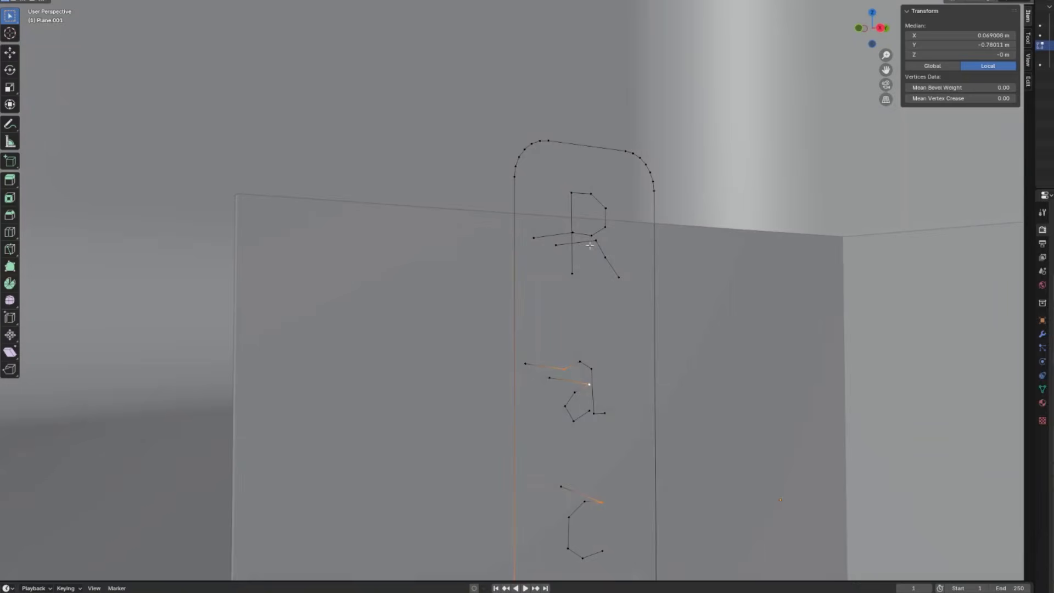
left_click(595, 239)
middle_click_drag(691, 308, 669, 353)
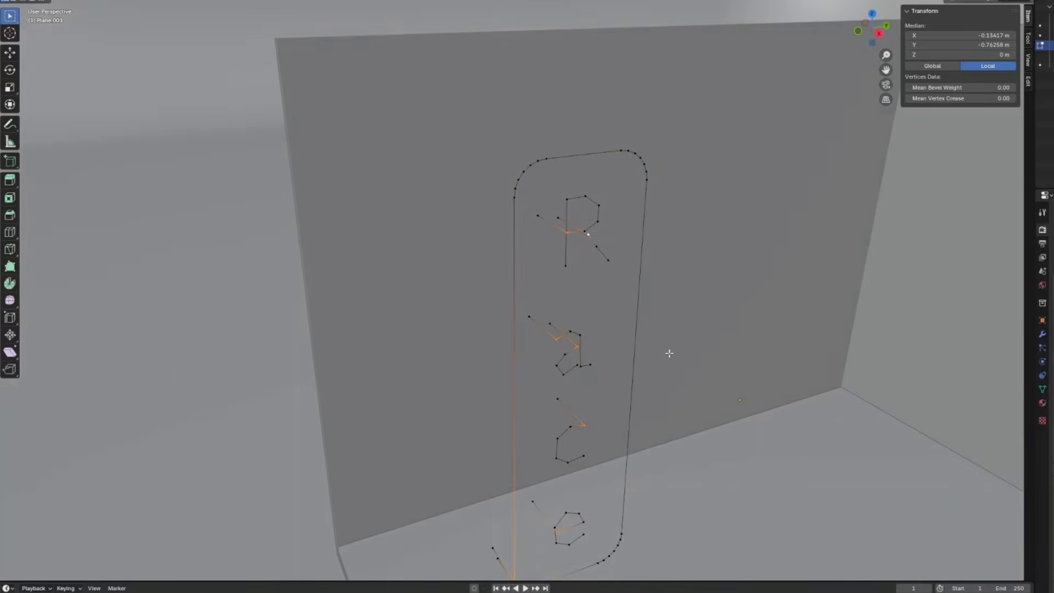
Bevel the selected points individually into small rounded corners
key("s")
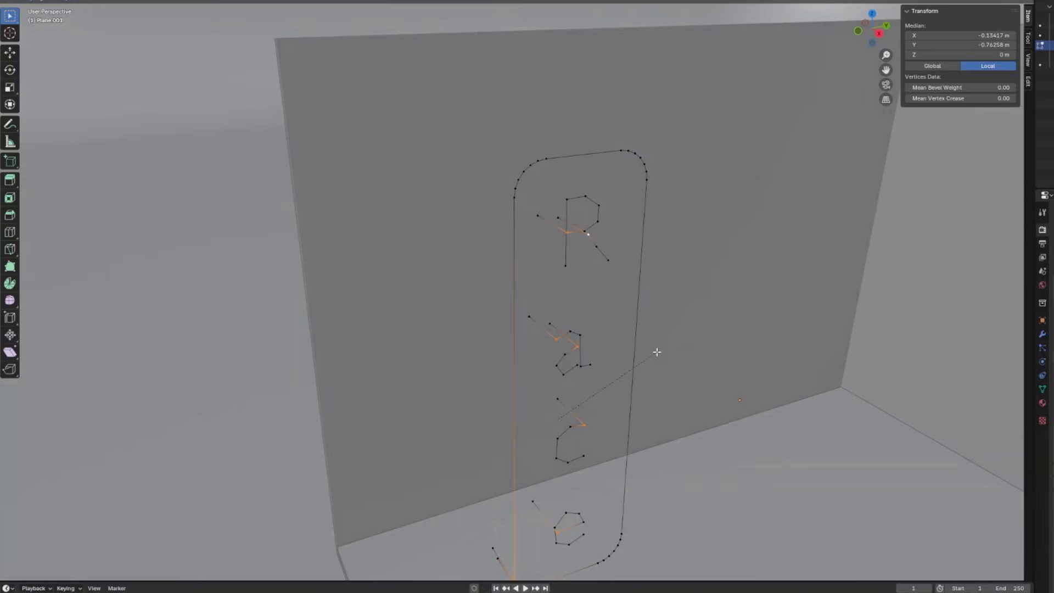
key("alt+a")
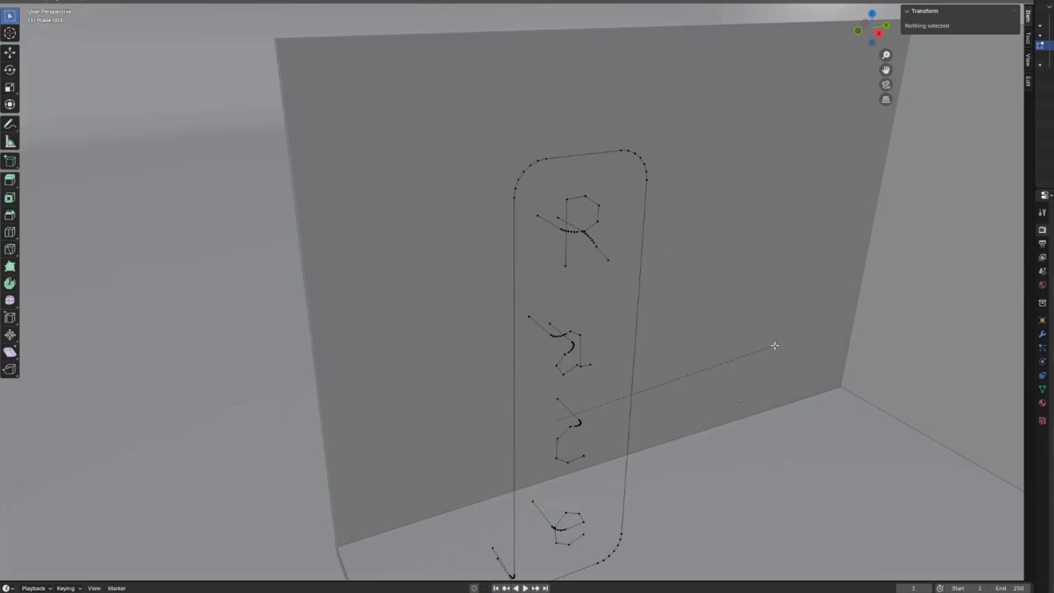
left_click(770, 348)
scroll(732, 354, "down", 5)
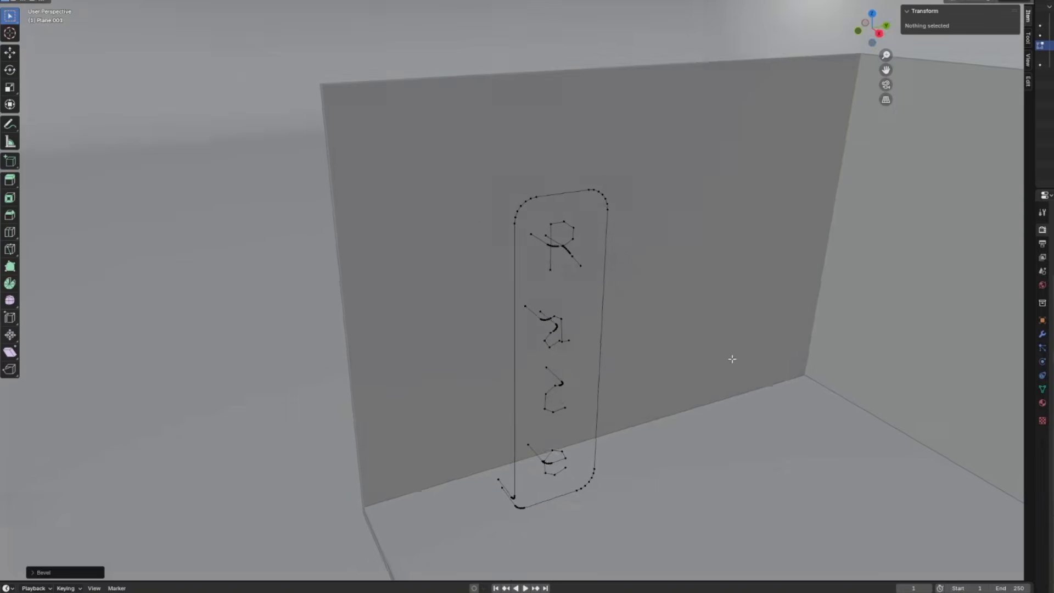
Convert the Race sign outline object into a curve
key("Tab")
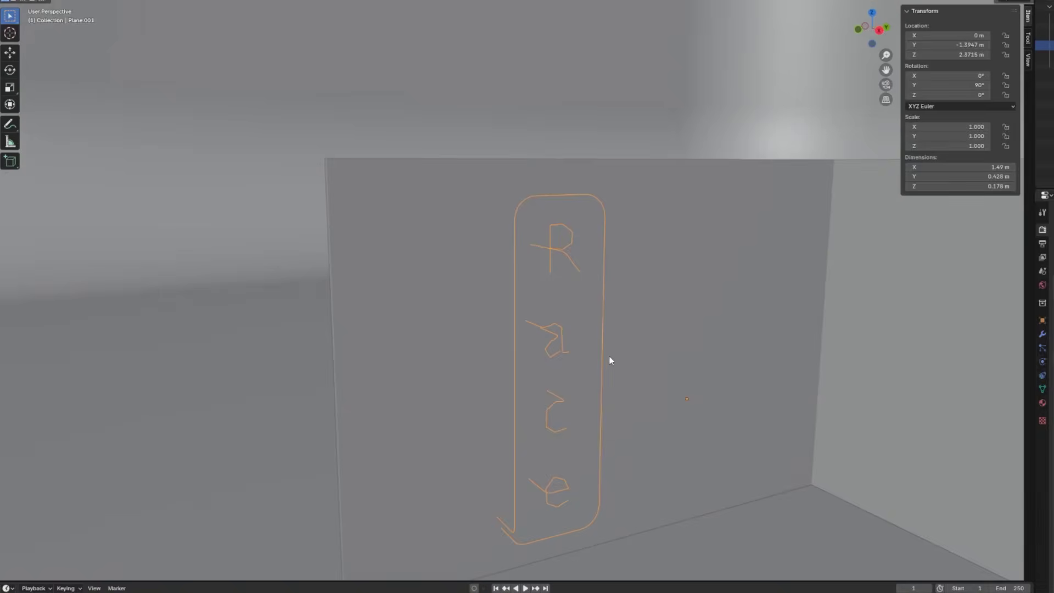
right_click(600, 356)
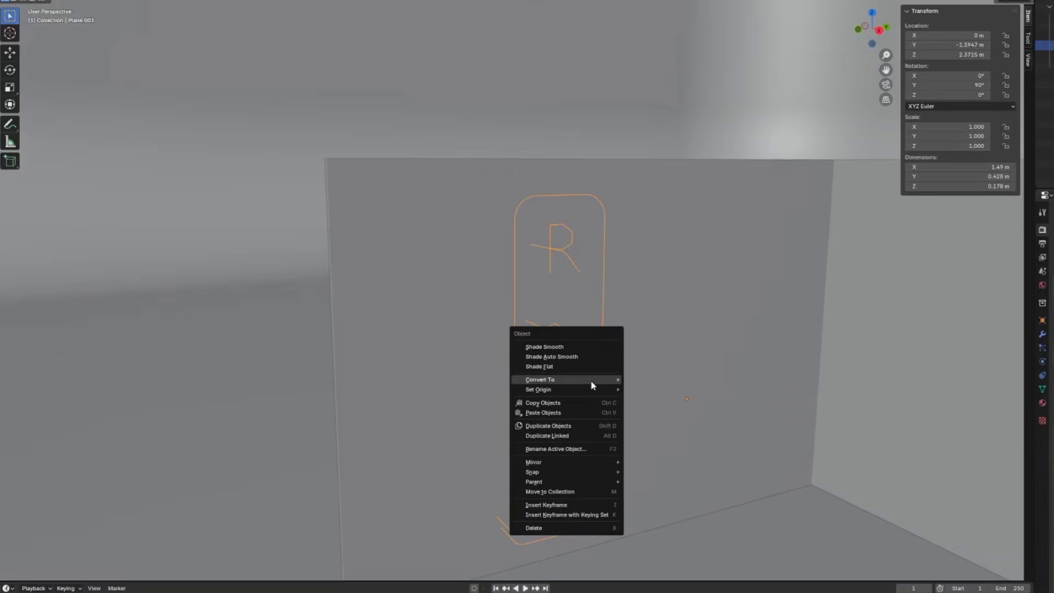
mouse_move(590, 381)
left_click(648, 391)
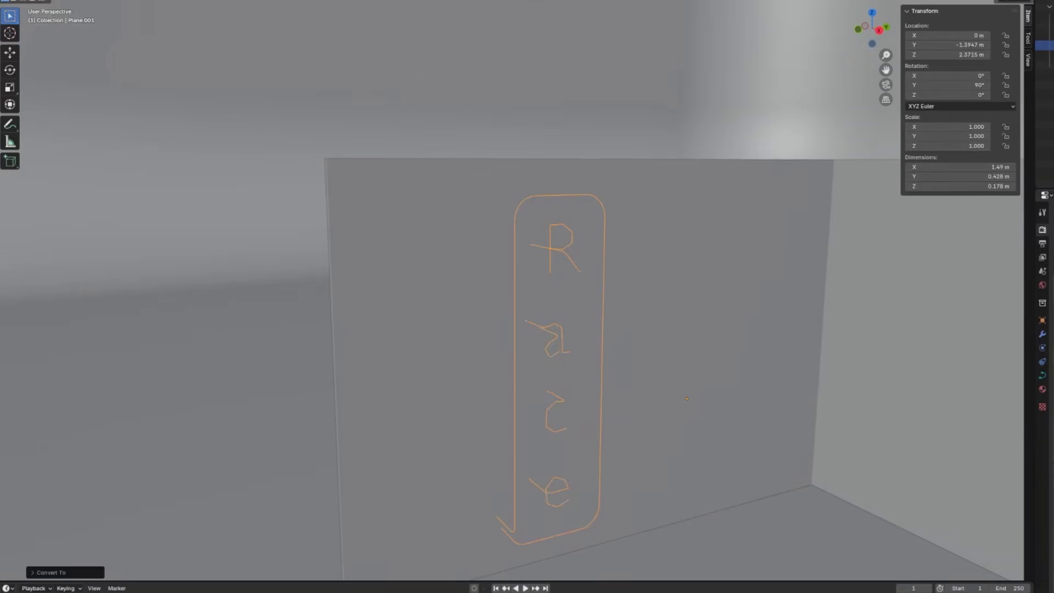
Give the curve a 0.02 m bevel depth with resolution 5, then convert it to a mesh
left_click(1042, 376)
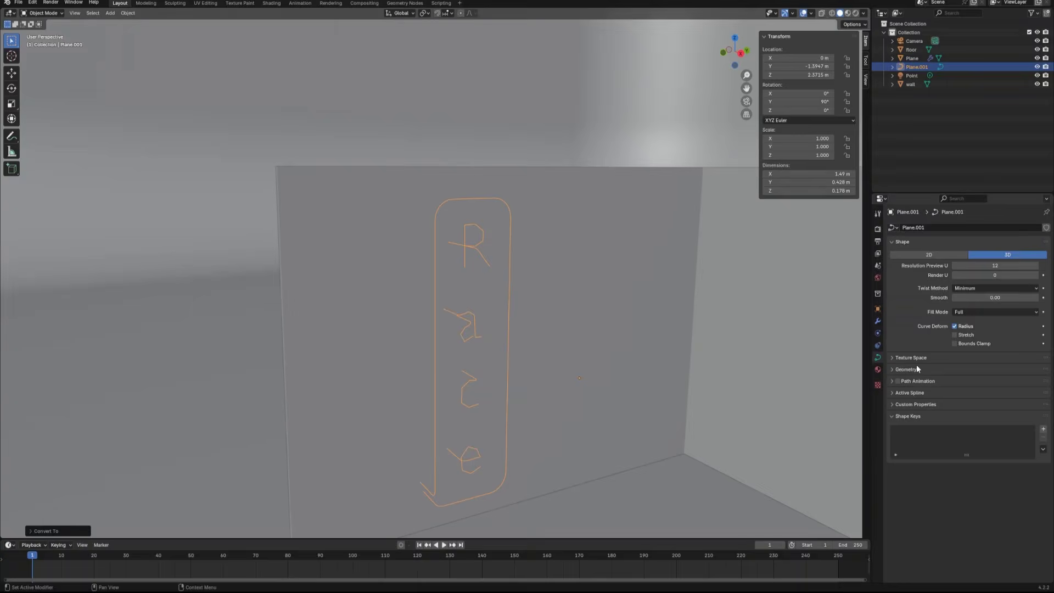
left_click(1053, 389)
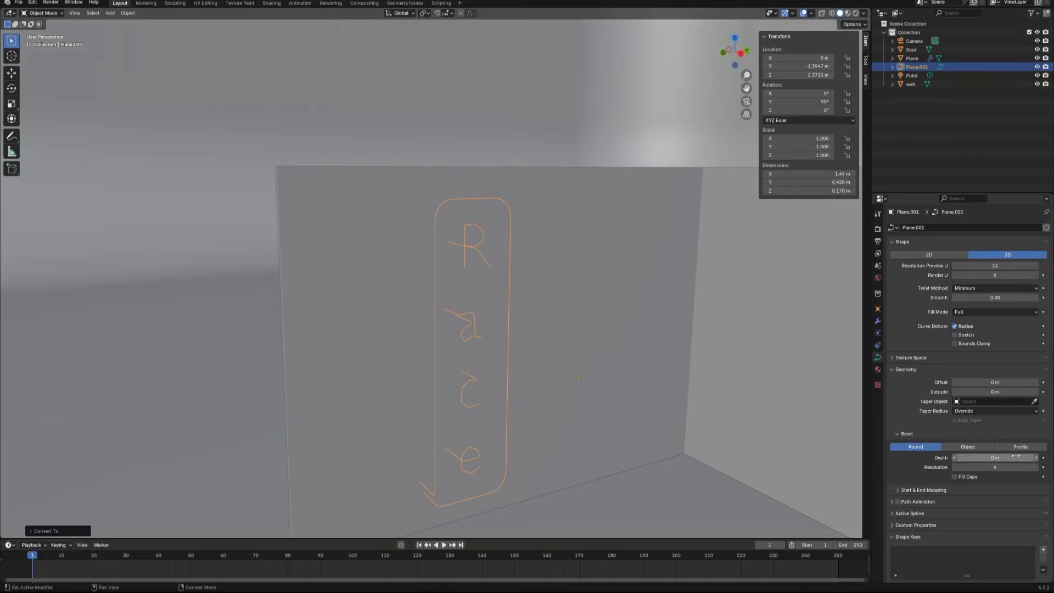
left_click(1037, 458)
left_click(1036, 458)
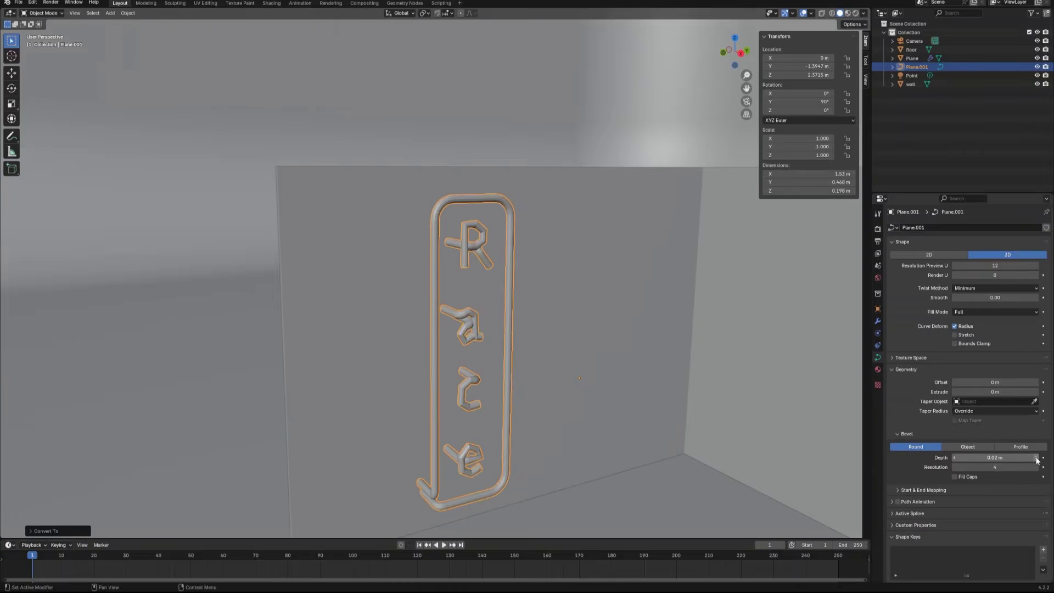
left_click(1036, 467)
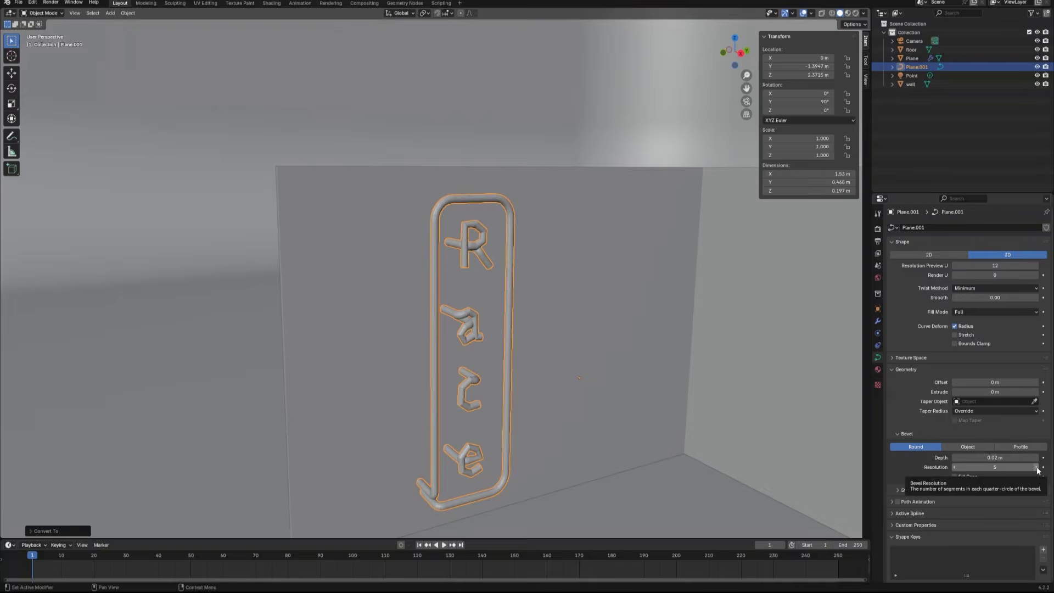
right_click(509, 336)
mouse_move(509, 338)
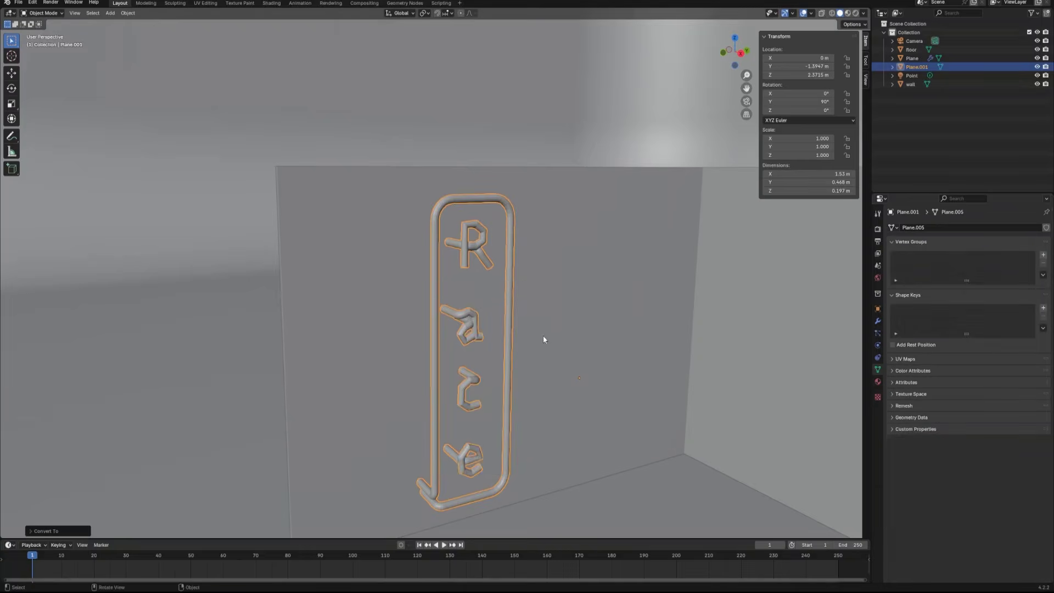
left_click(878, 320)
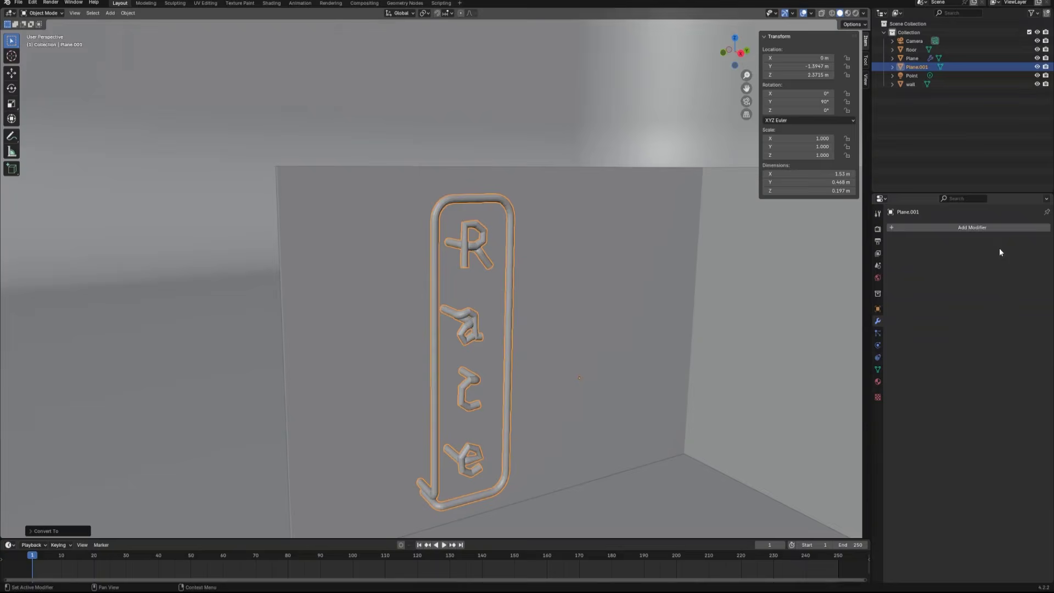
Add a Subdivision Surface modifier at viewport level 2 and apply Shade Auto Smooth to the sign
left_click(972, 228)
mouse_move(978, 256)
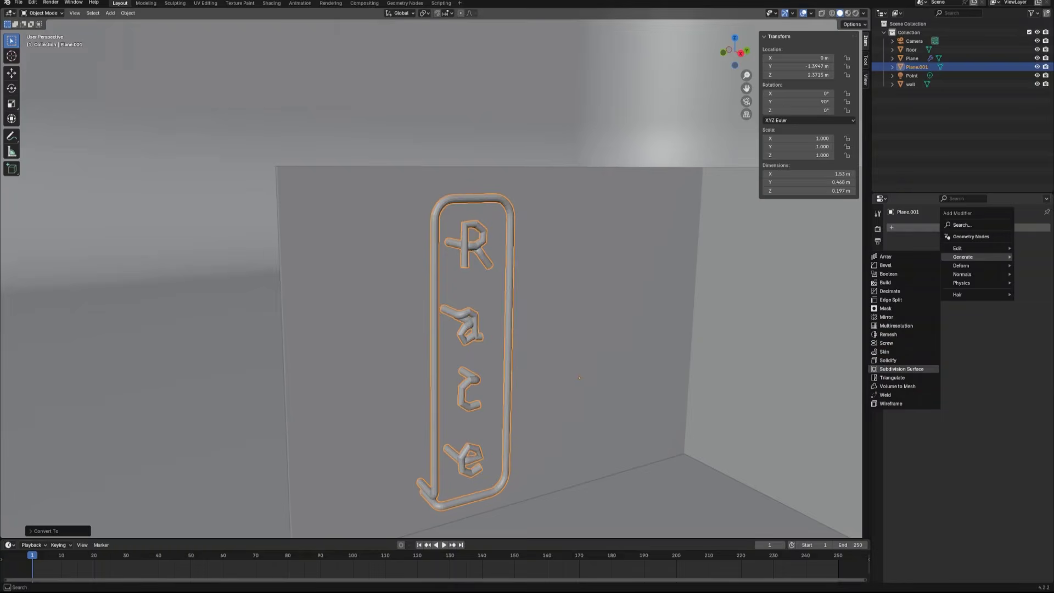
left_click(902, 369)
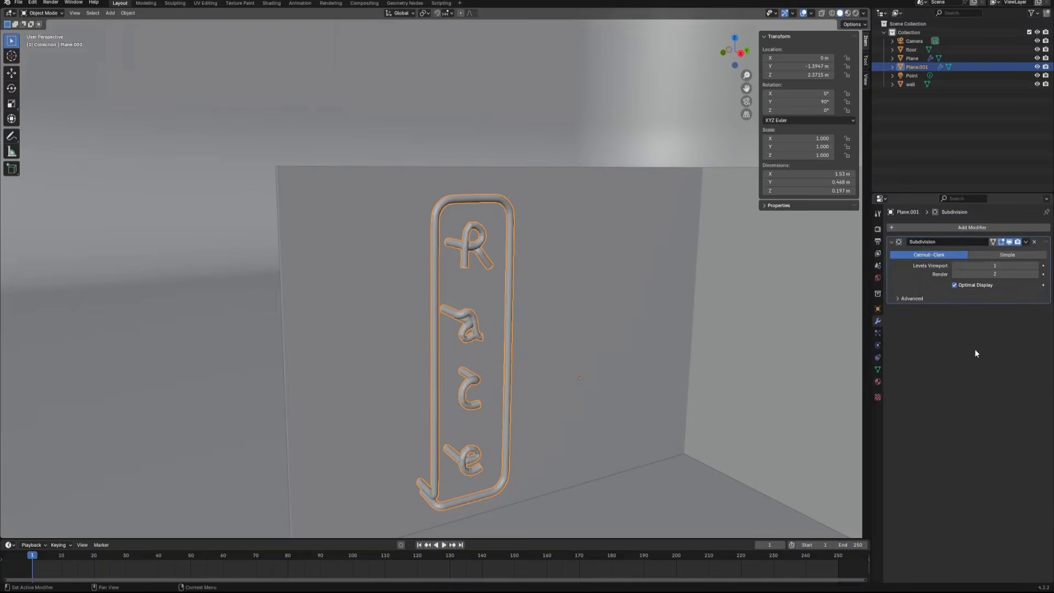
left_click(1035, 265)
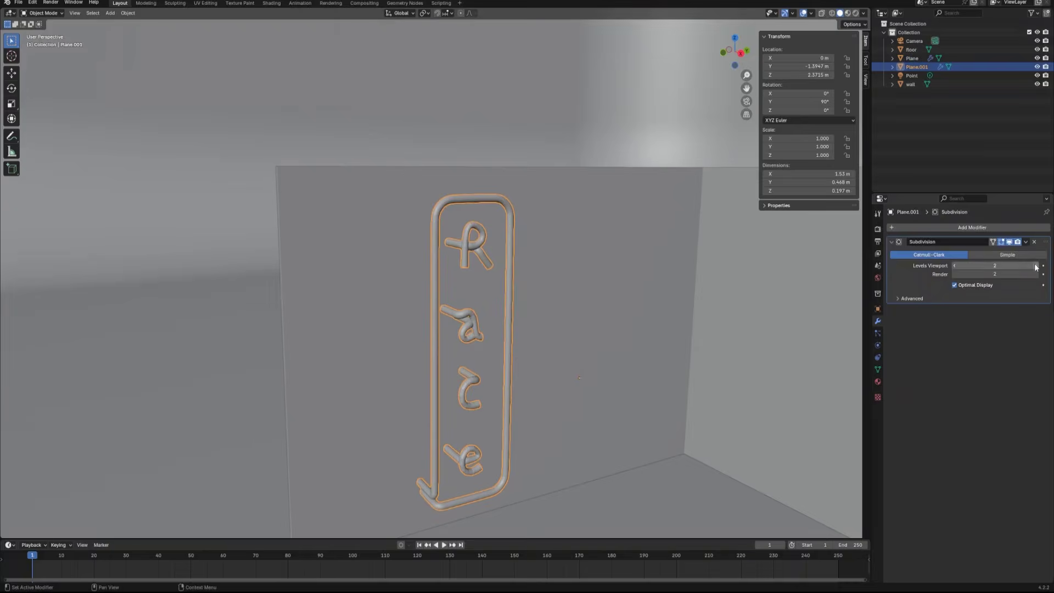
right_click(511, 255)
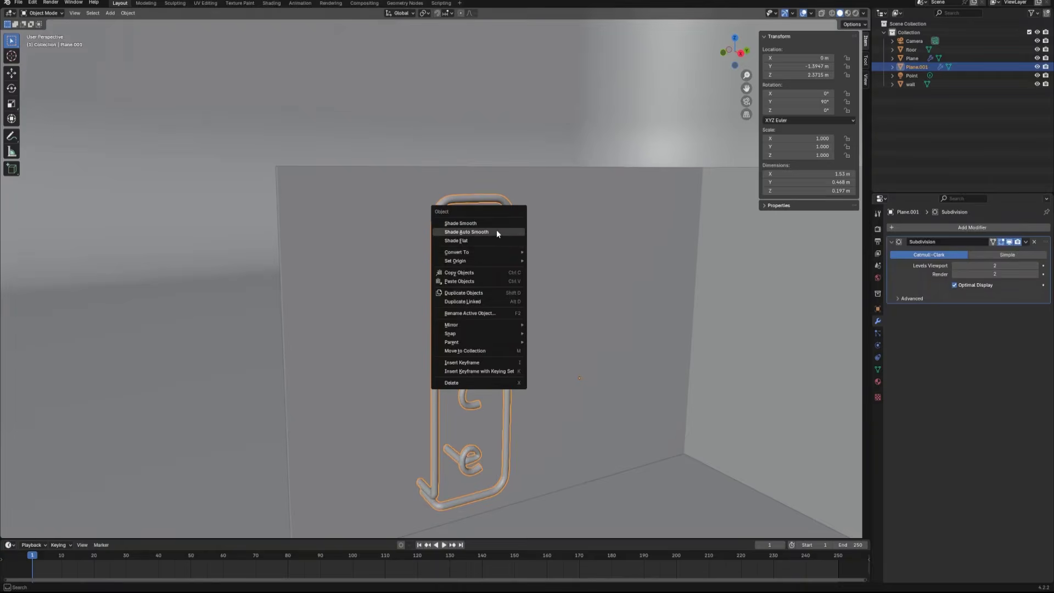
left_click(496, 230)
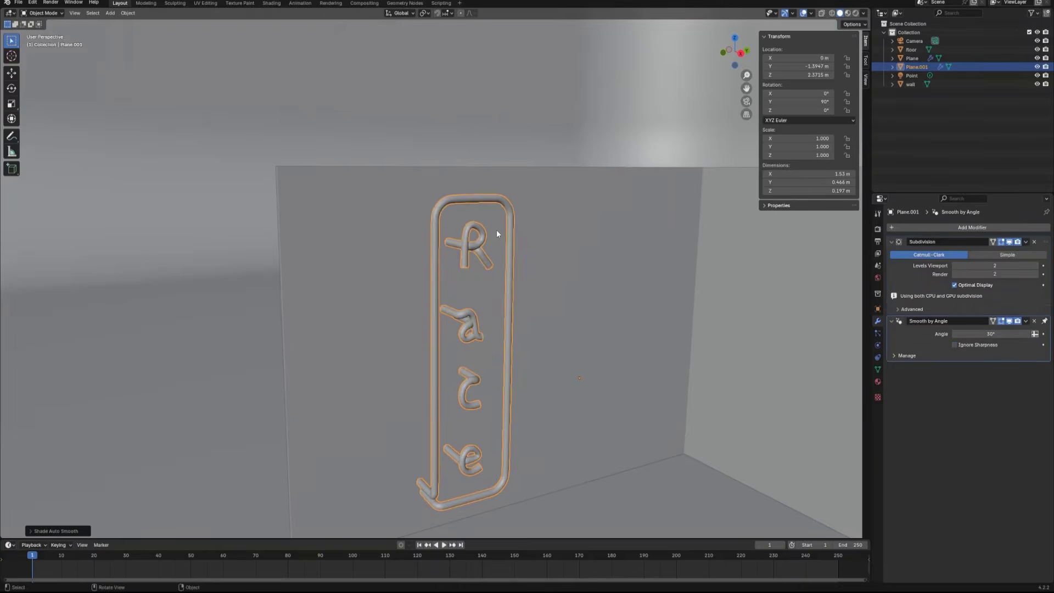
Move the Race sign along X to −2.2855 m against the left wall, checking through the camera
left_click(724, 53)
scroll(592, 282, "down", 3)
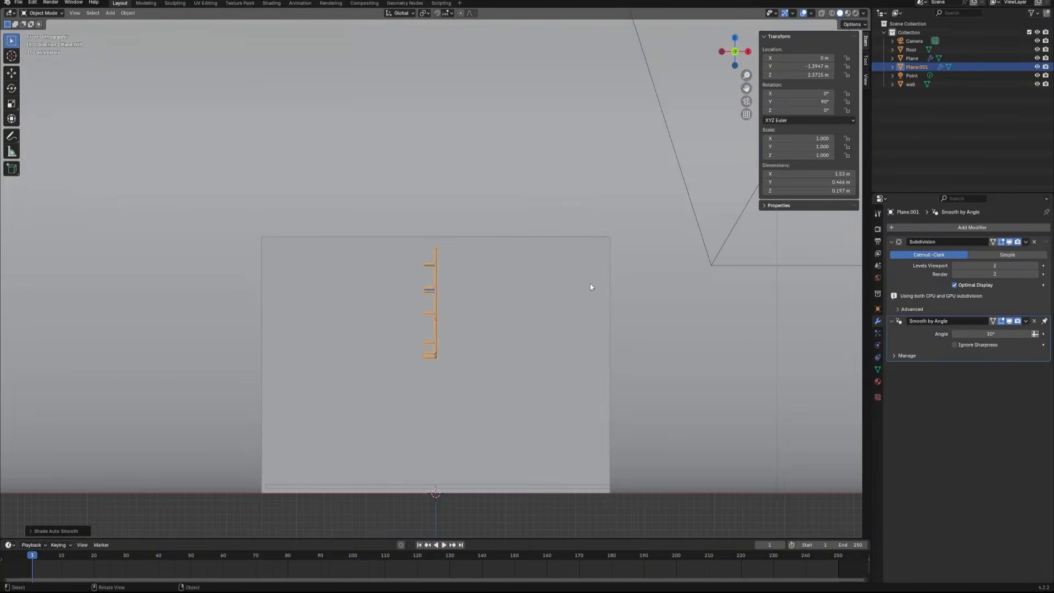
left_click(832, 12)
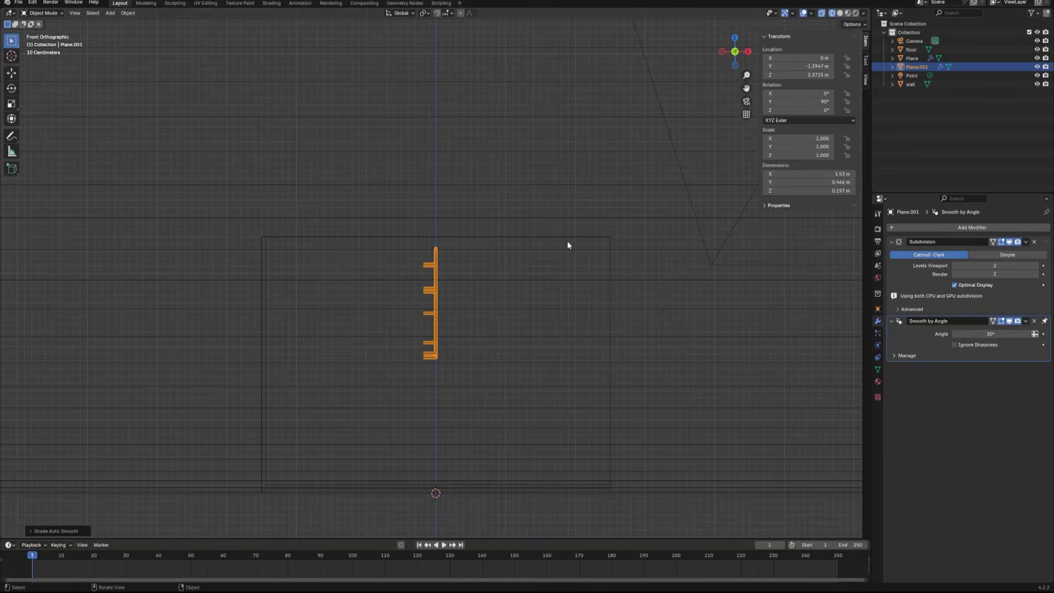
key("g")
key("x")
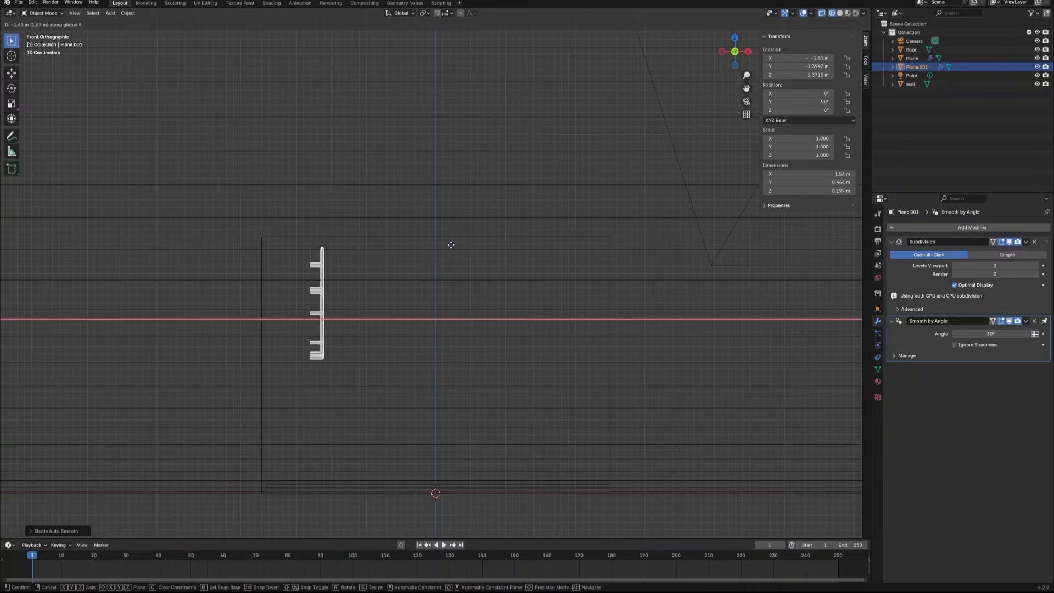
left_click(409, 248)
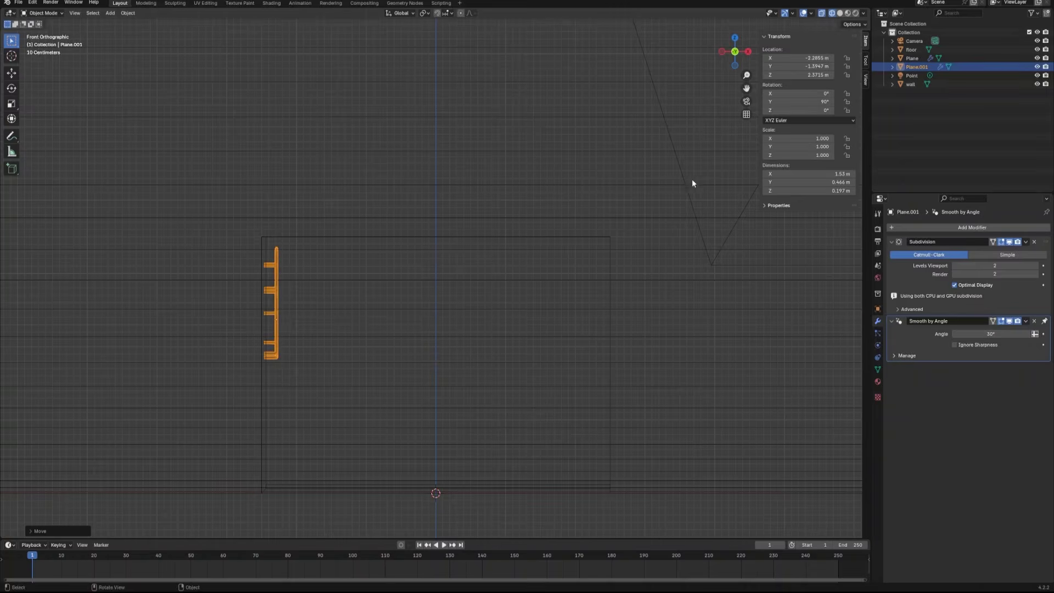
key("KP_0")
scroll(598, 262, "down", 1)
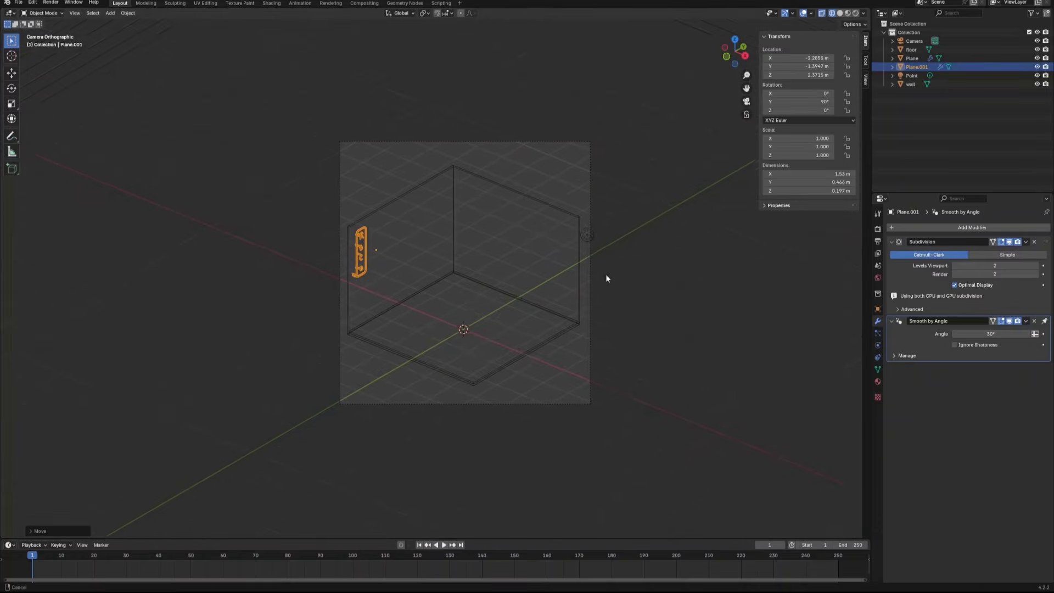
scroll(615, 280, "up", 1)
left_click(840, 12)
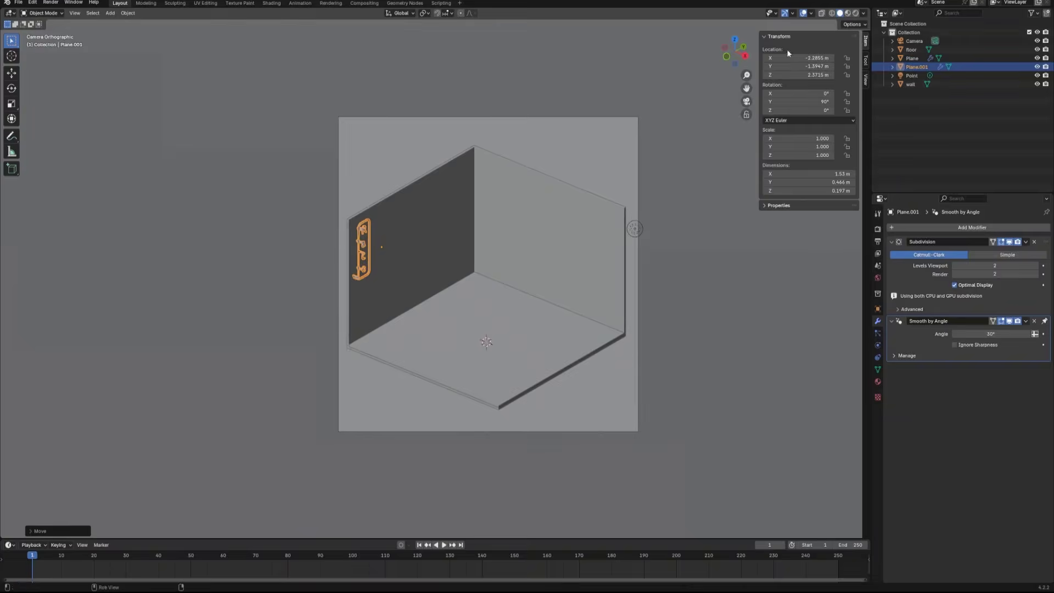
scroll(575, 239, "up", 1)
left_click(536, 250)
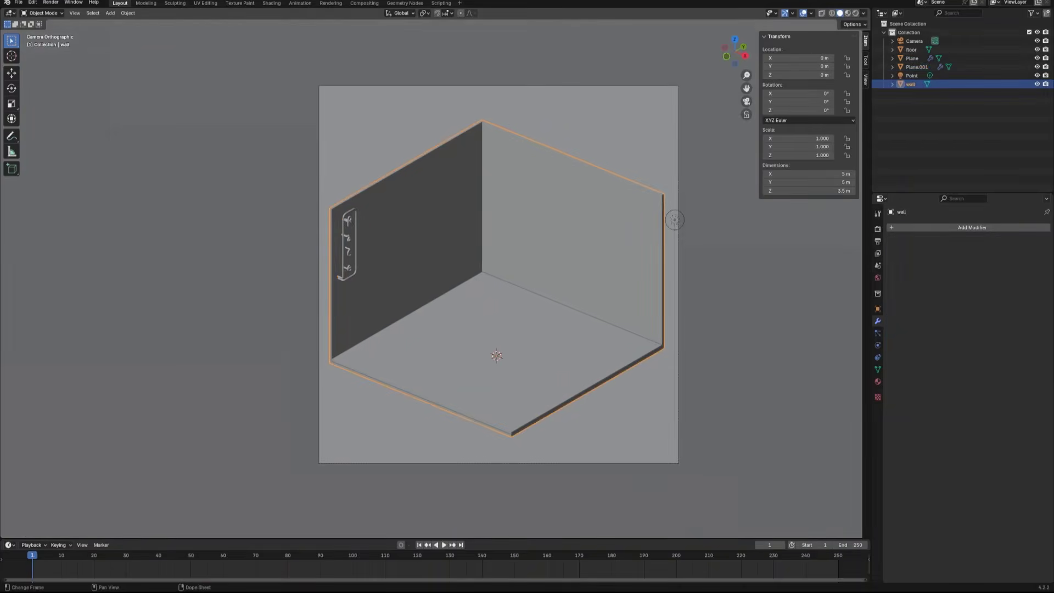
Duplicate the floor's back-wall edge and separate it into its own object
left_click(494, 404)
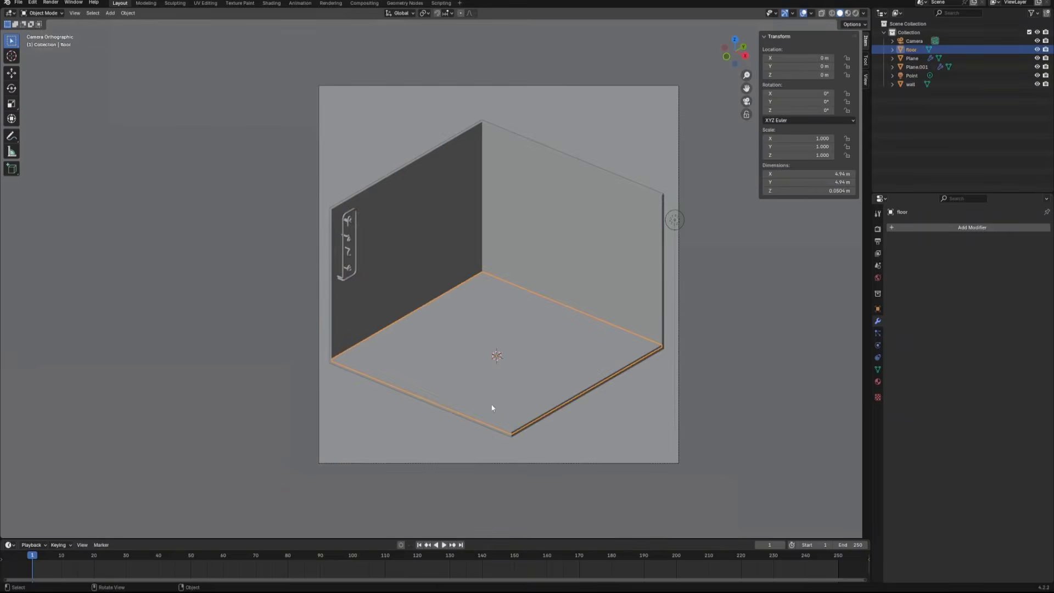
key("Tab")
key("2")
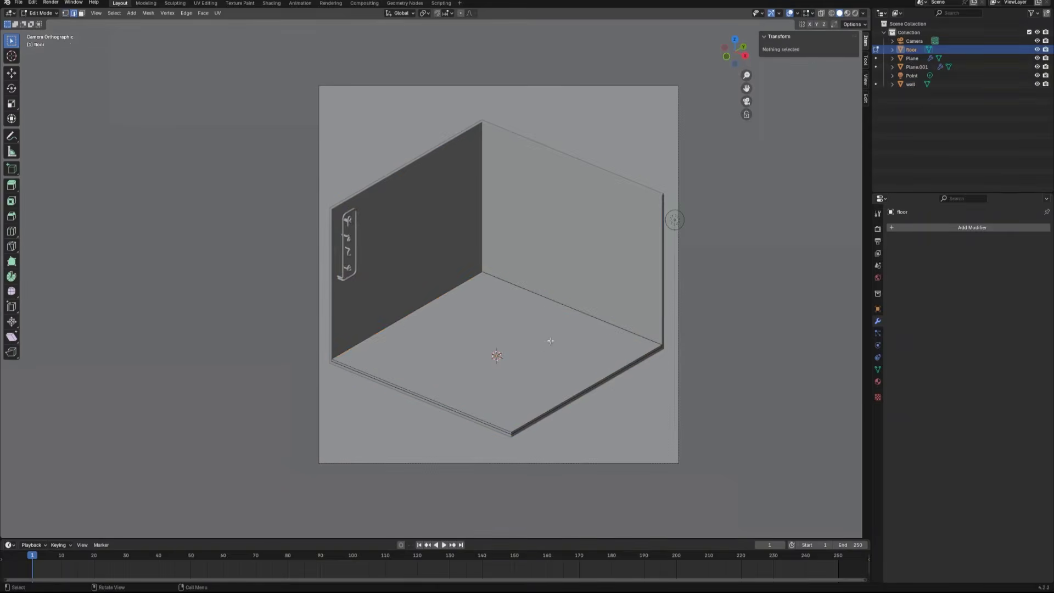
left_click(556, 303)
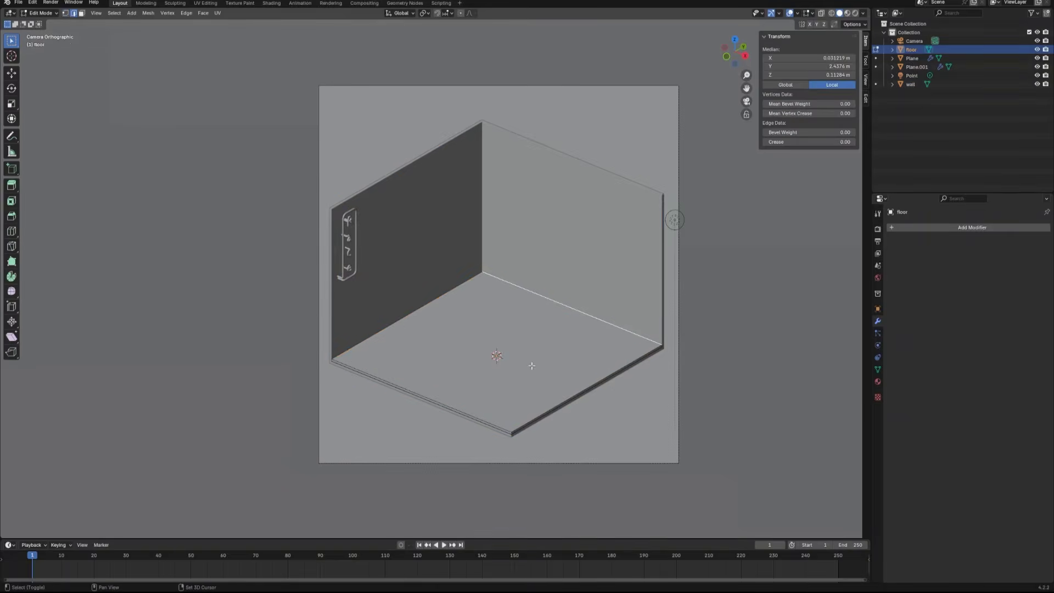
key("shift+d")
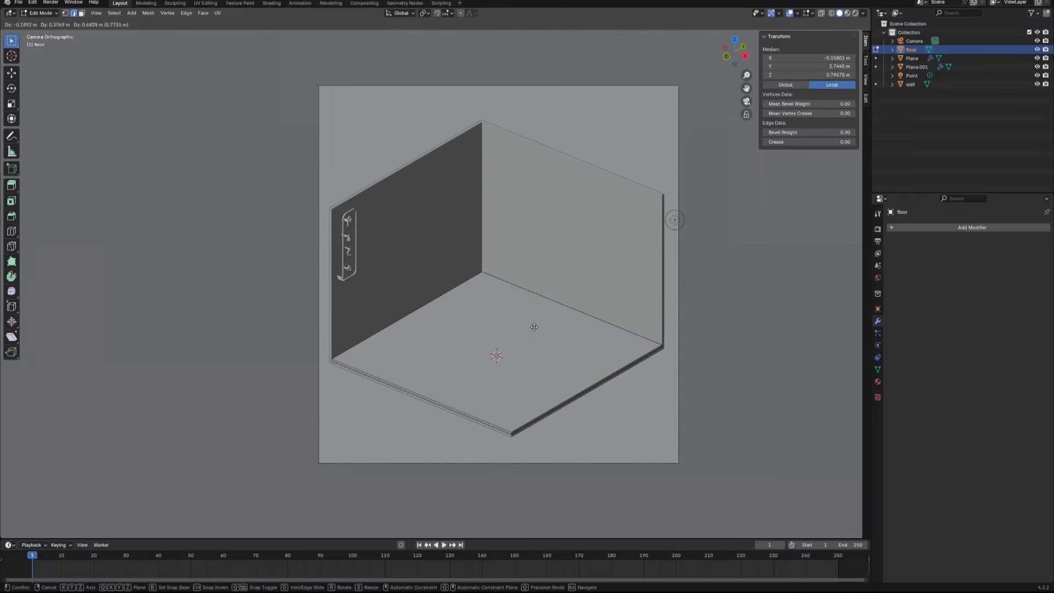
right_click(498, 351)
key("p")
left_click(497, 351)
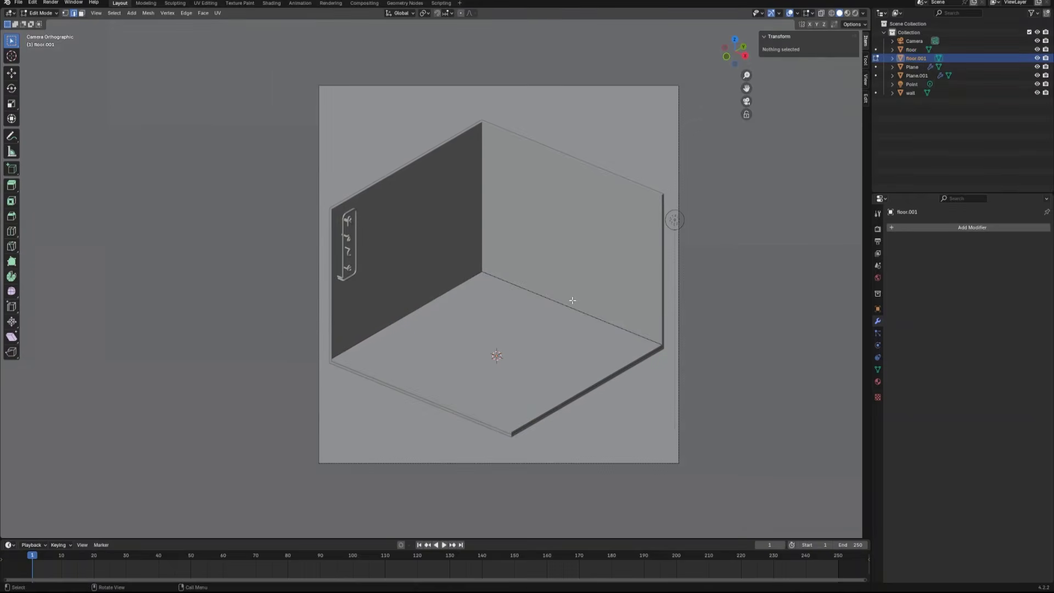
Pull the edge straight up into a panel and narrow its sides along X
left_click(571, 299)
key("g")
key("z")
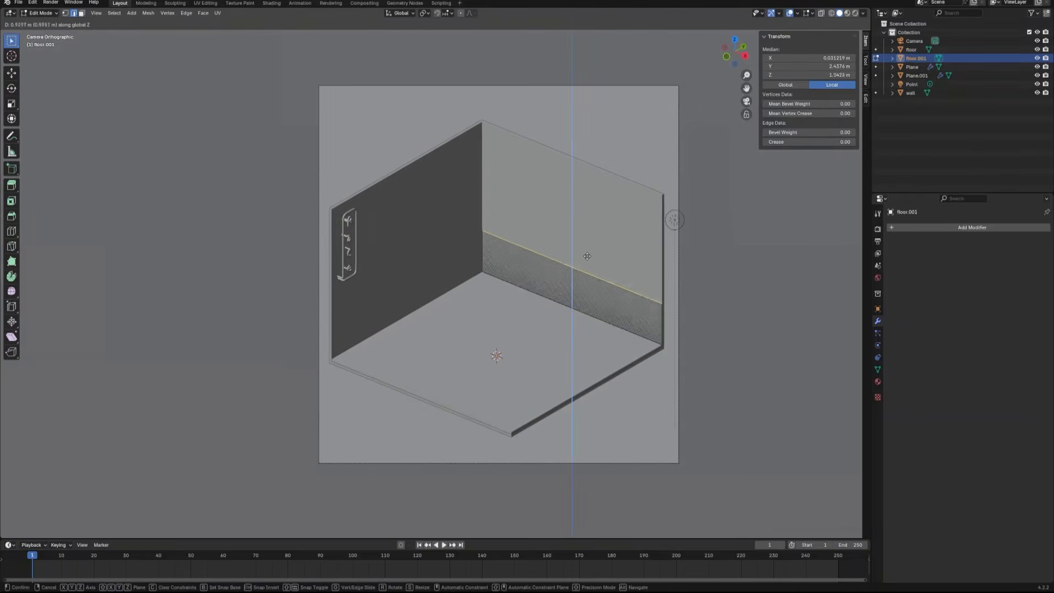
left_click(589, 169)
left_click(487, 207)
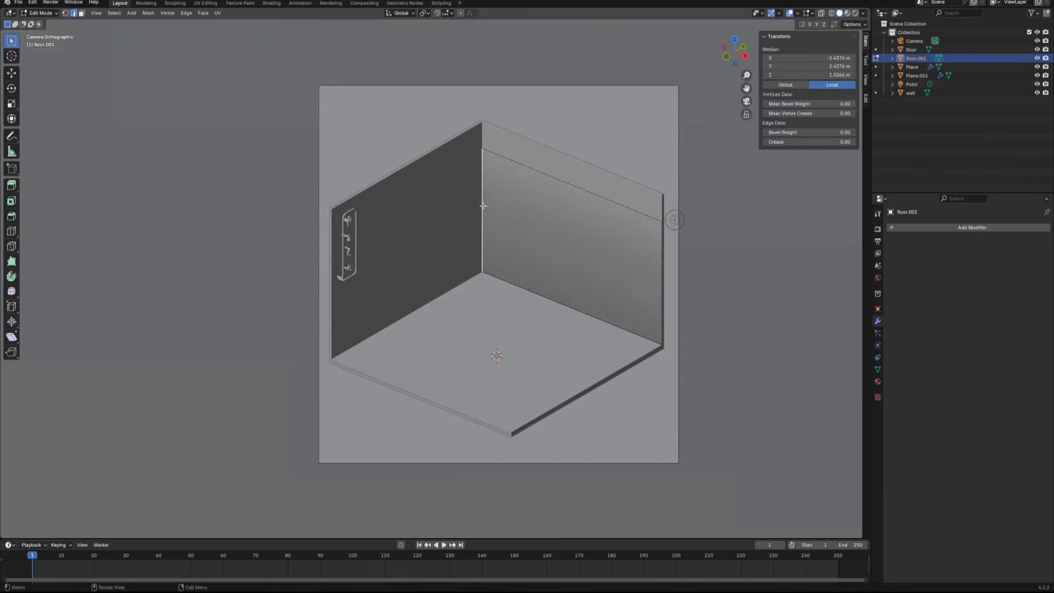
left_click(659, 295, "shift")
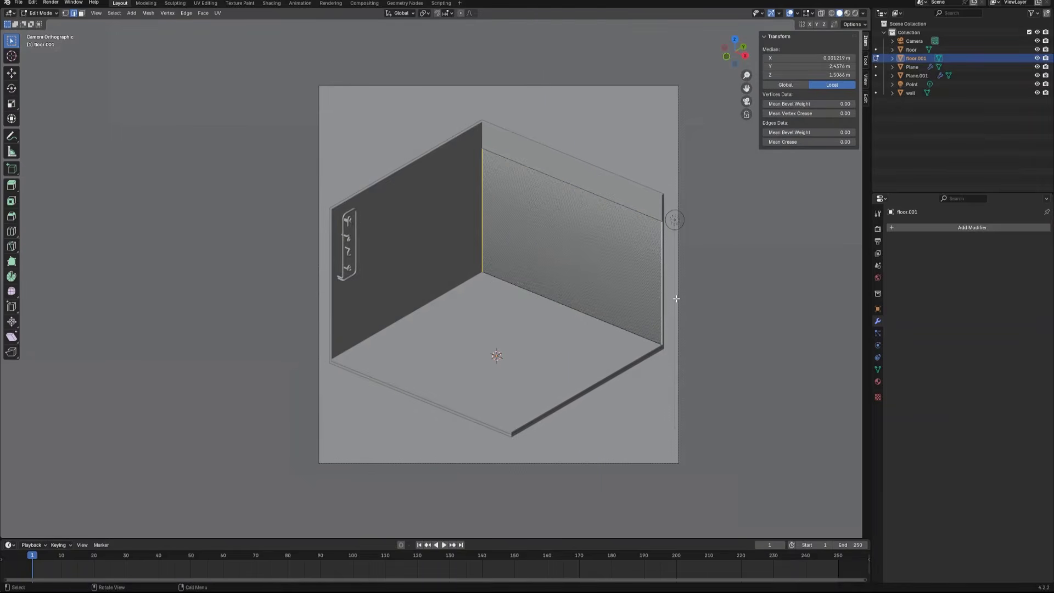
key("s")
key("x")
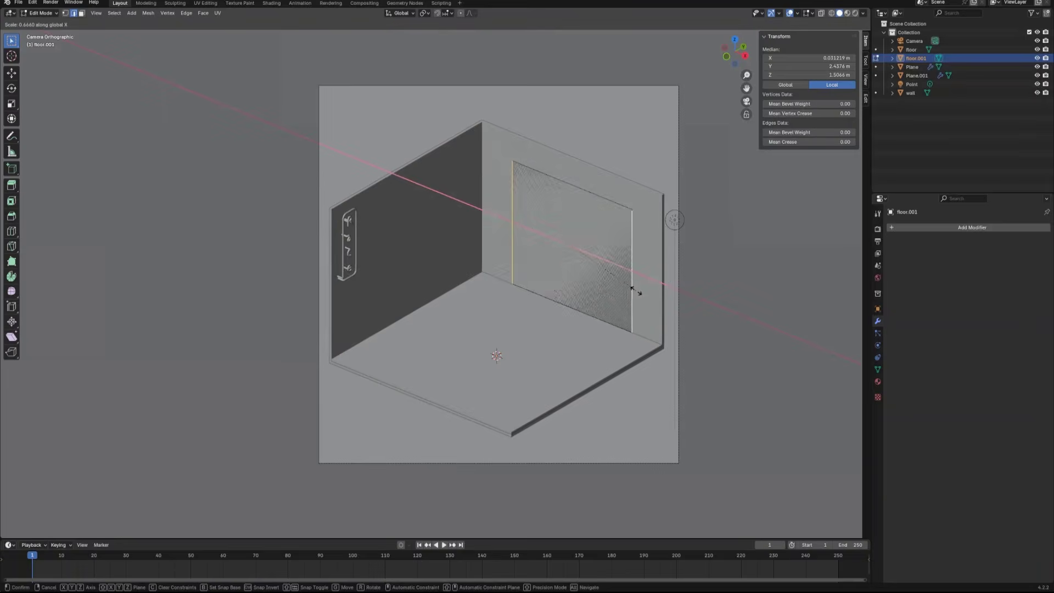
left_click(636, 291)
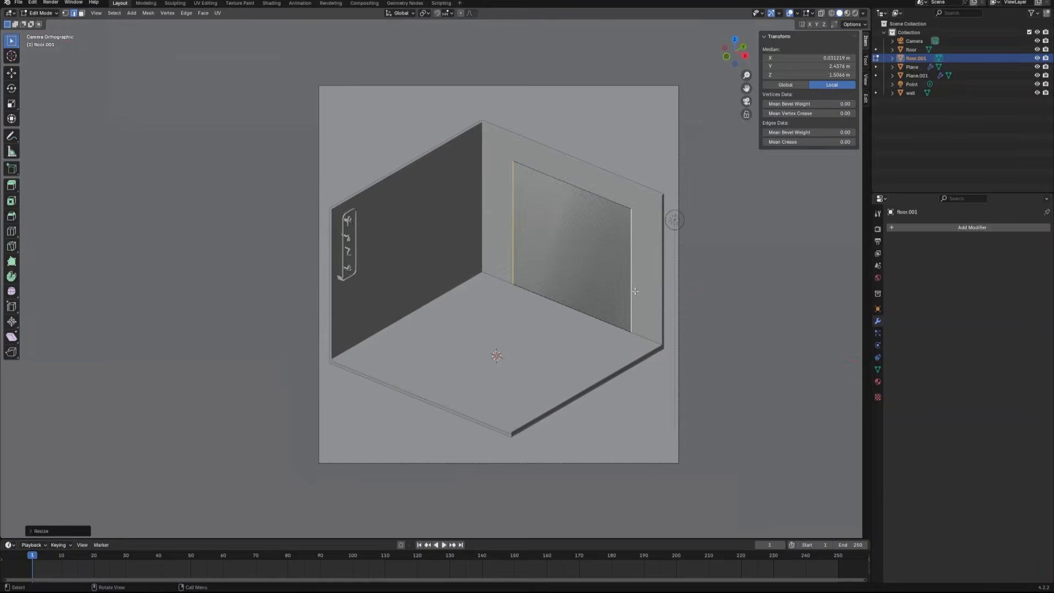
Move the panel face along Y to 1.8062 m, off the wall
key("3")
left_click(597, 259)
key("g")
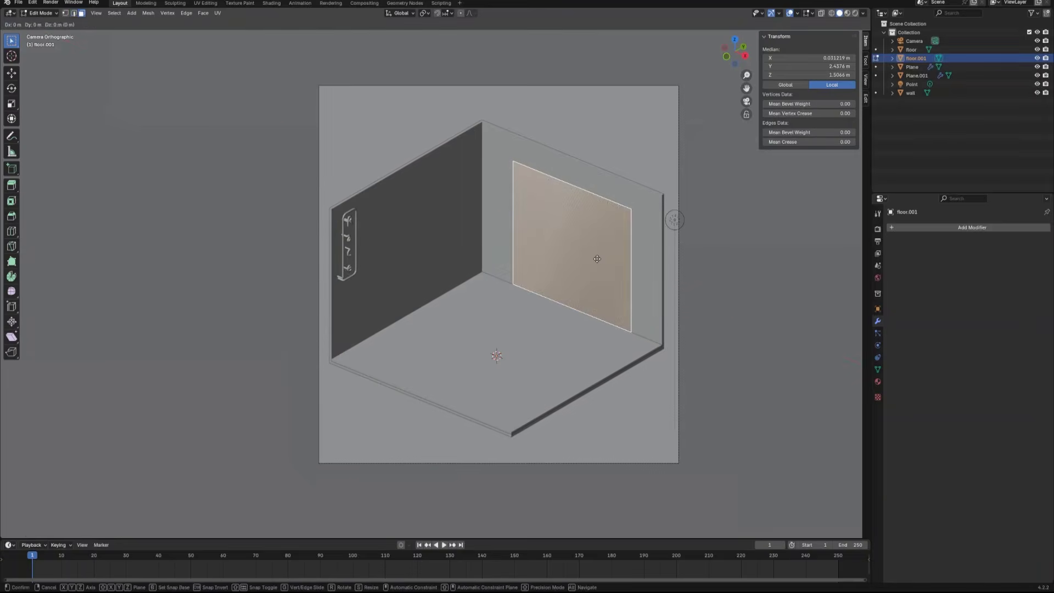
key("y")
left_click(578, 269)
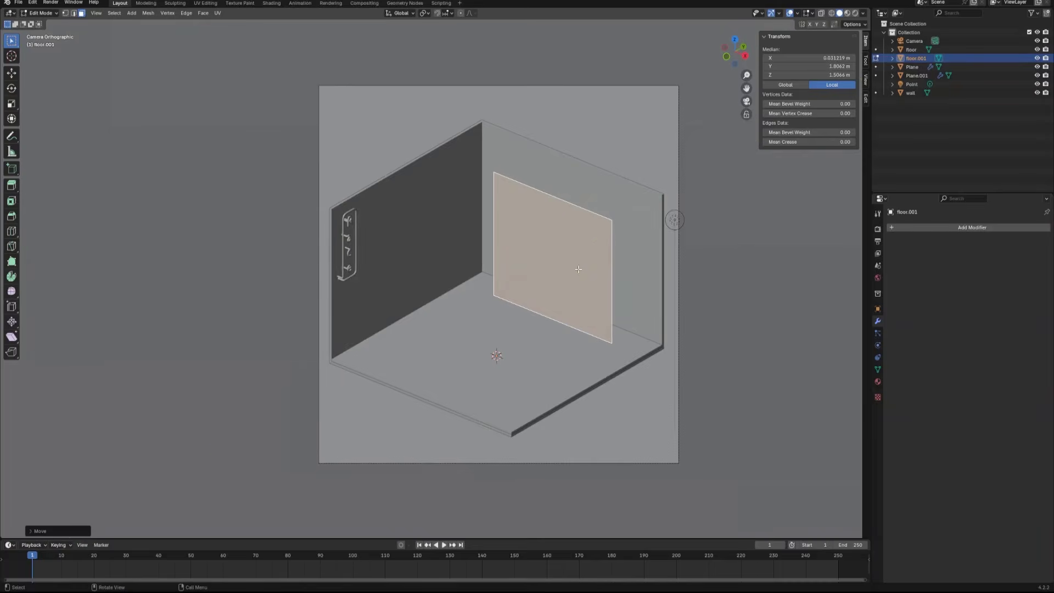
In front view, add loop cuts to the panel near the top and at the centre
left_click(726, 56)
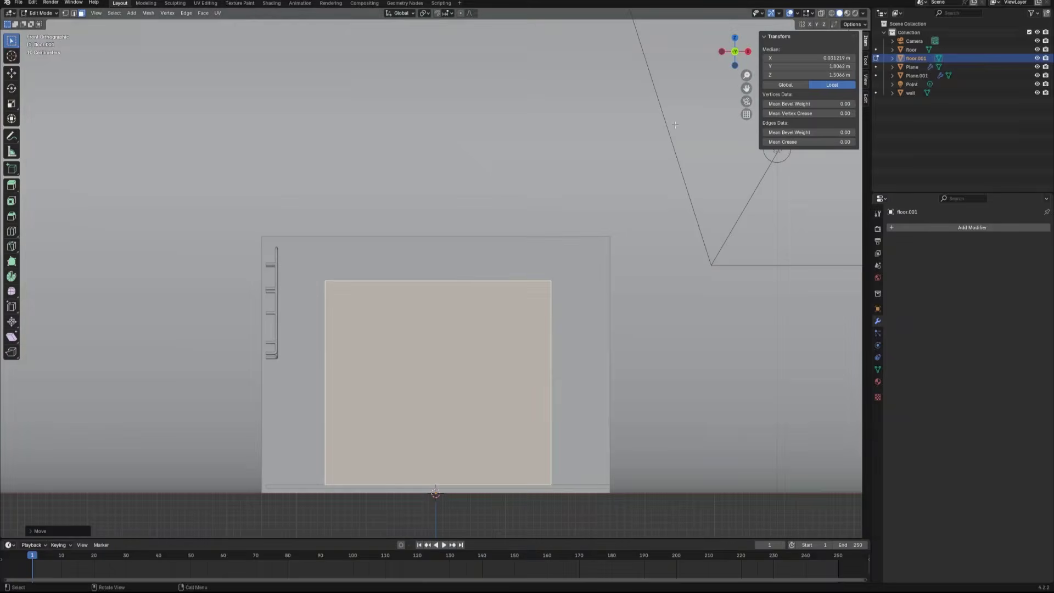
middle_click_drag(546, 372, 549, 328, "shift")
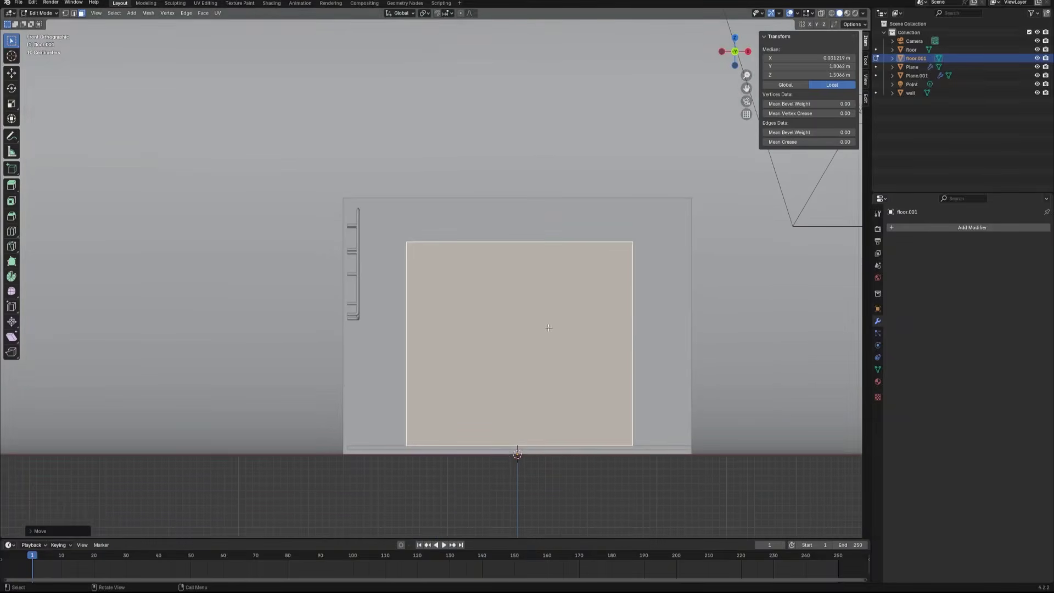
key("ctrl+r")
left_click(632, 336)
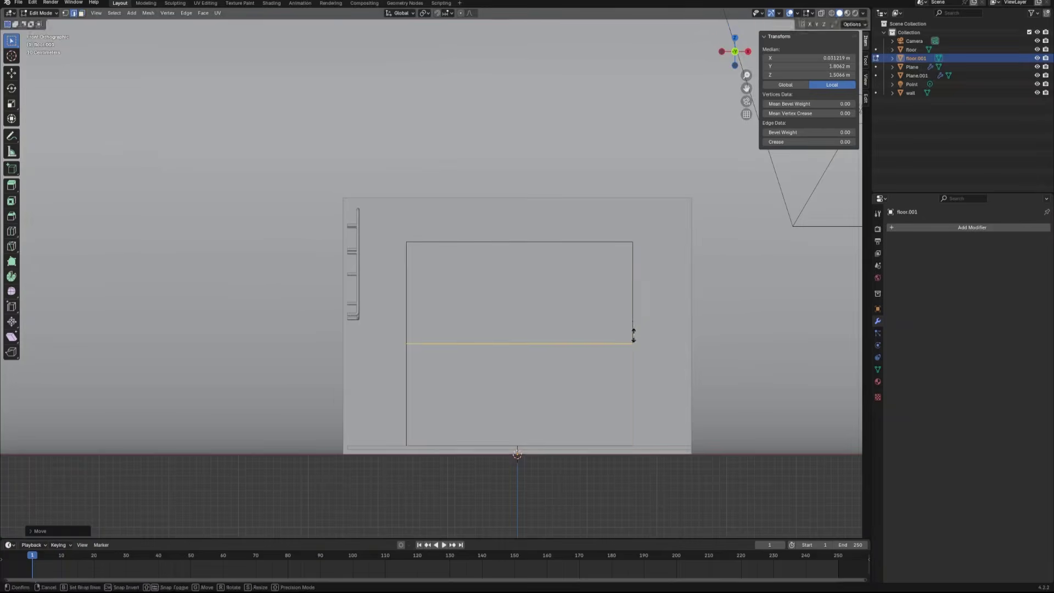
left_click(646, 236)
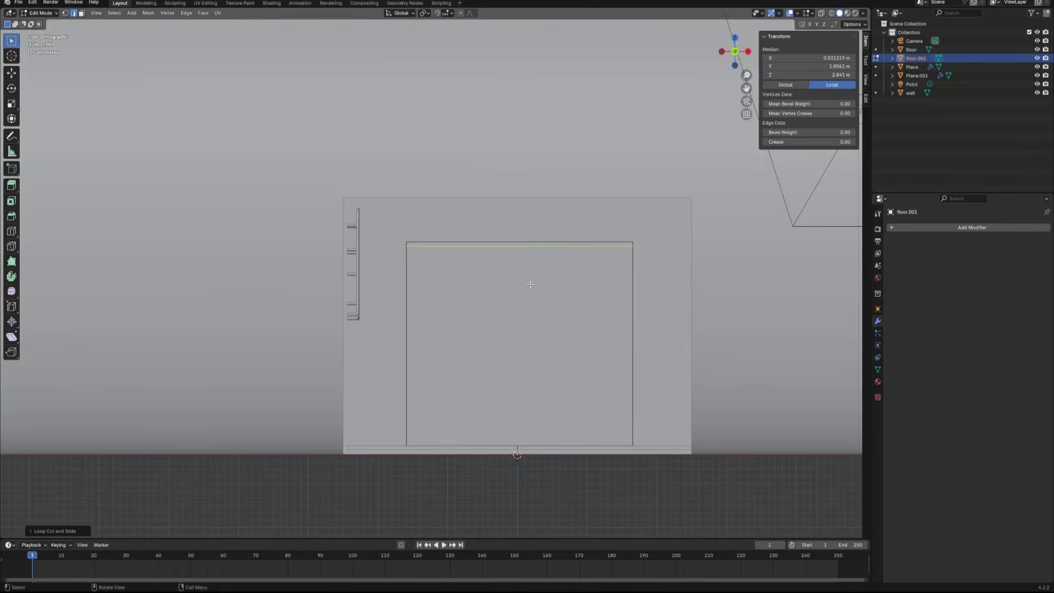
key("ctrl+r")
left_click(522, 252)
left_click(542, 289)
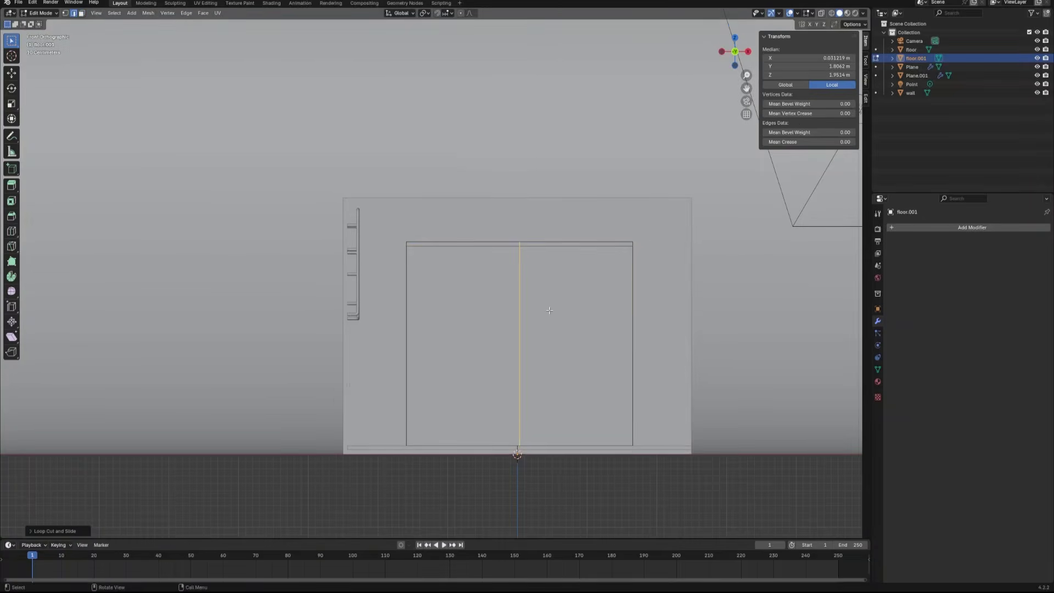
Bevel the centre edge wide to leave a thin border, and separate the inner face as floor.002
key("ctrl+b")
scroll(647, 343, "down", 5)
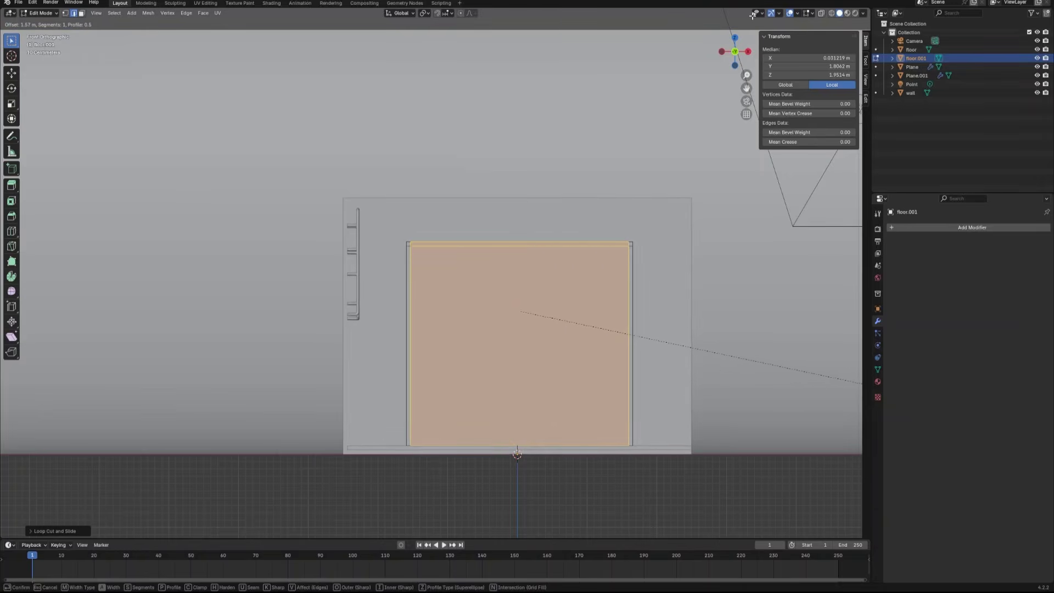
key("Return")
left_click(538, 290)
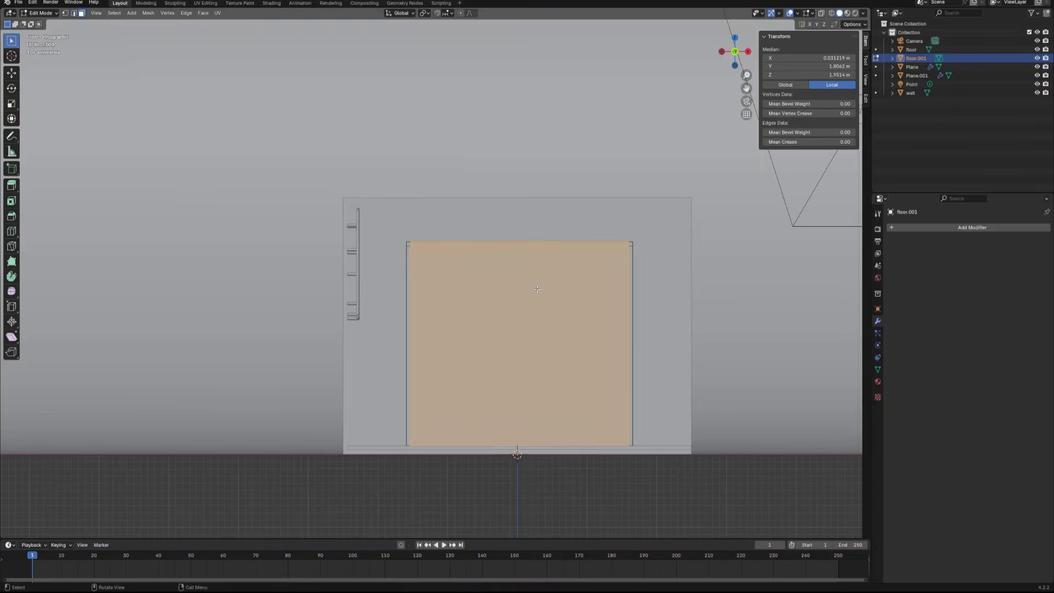
middle_click_drag(538, 290, 601, 293)
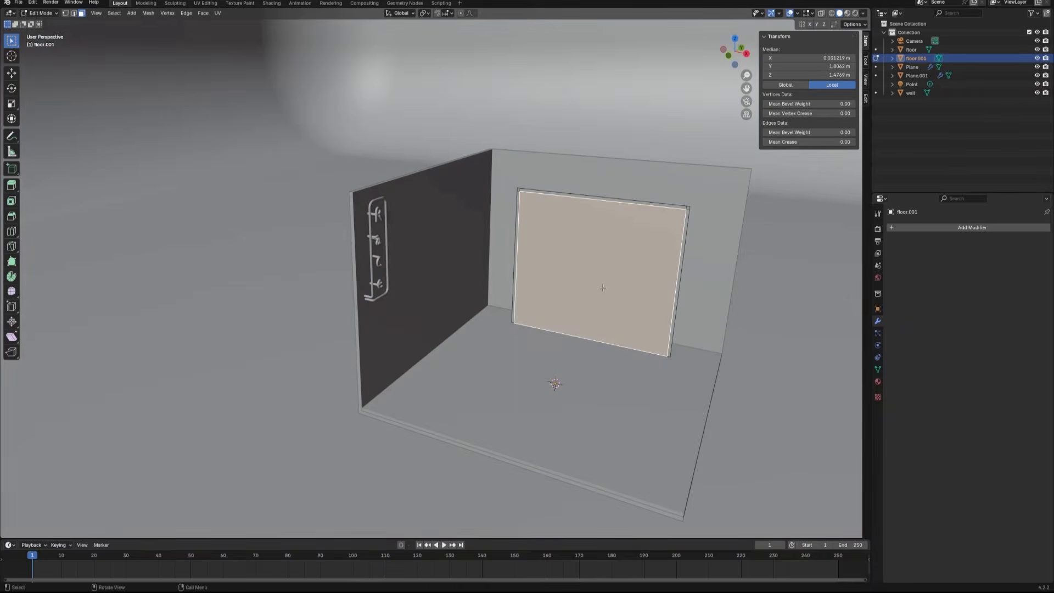
key("p")
left_click(601, 282)
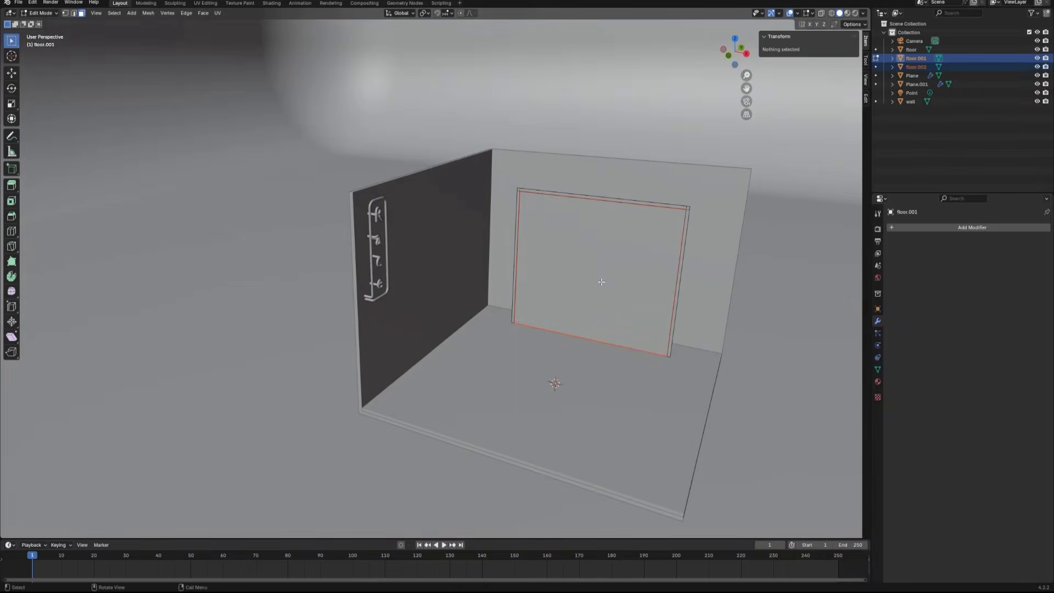
key("Tab")
left_click(613, 267)
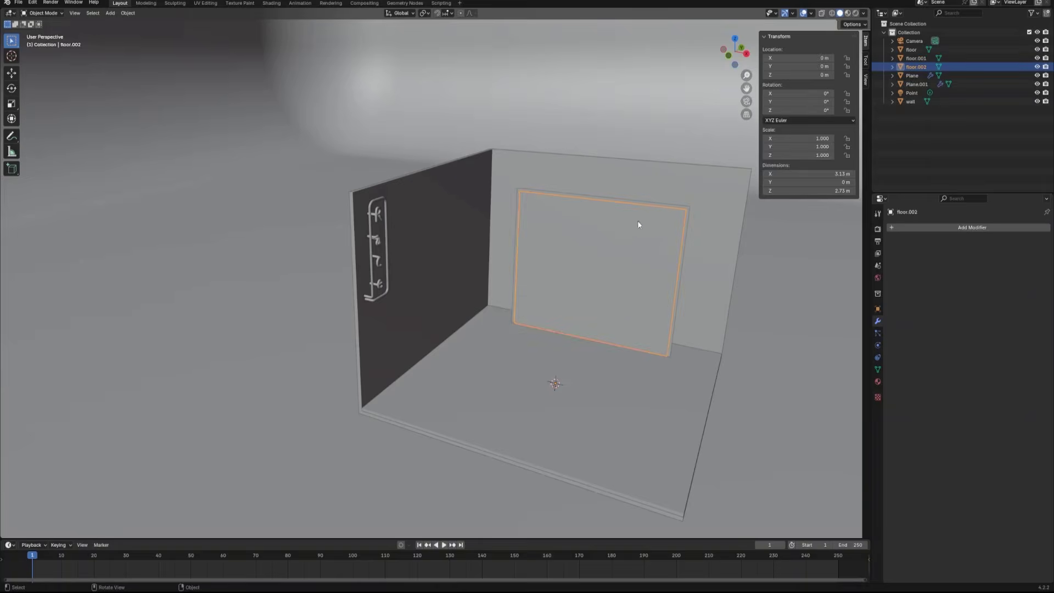
Extrude the whole doorframe mesh to give it thickness
left_click(651, 206)
middle_click_drag(674, 236, 579, 277)
key("Tab")
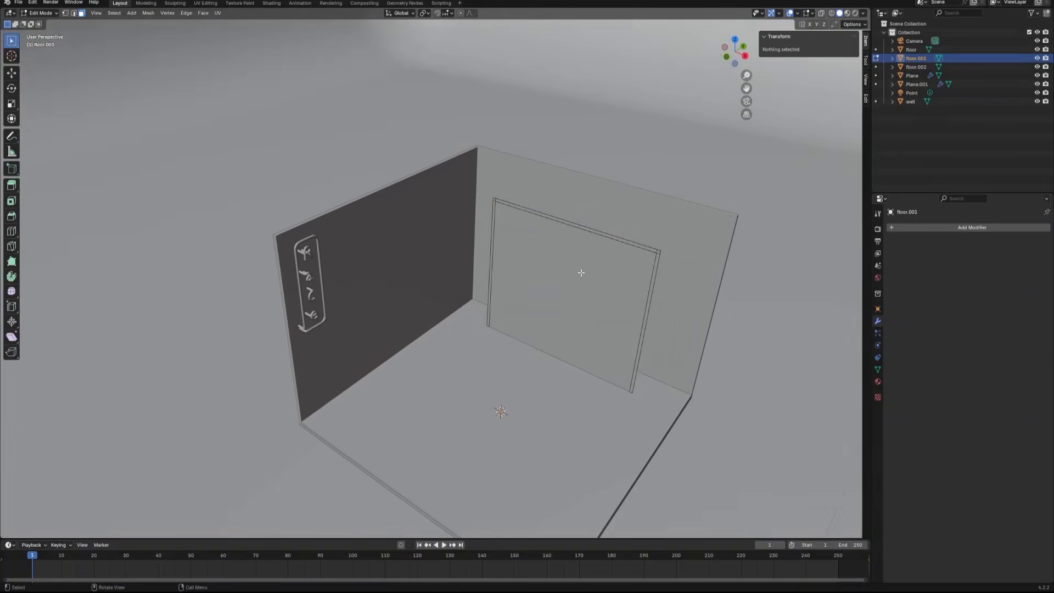
key("a")
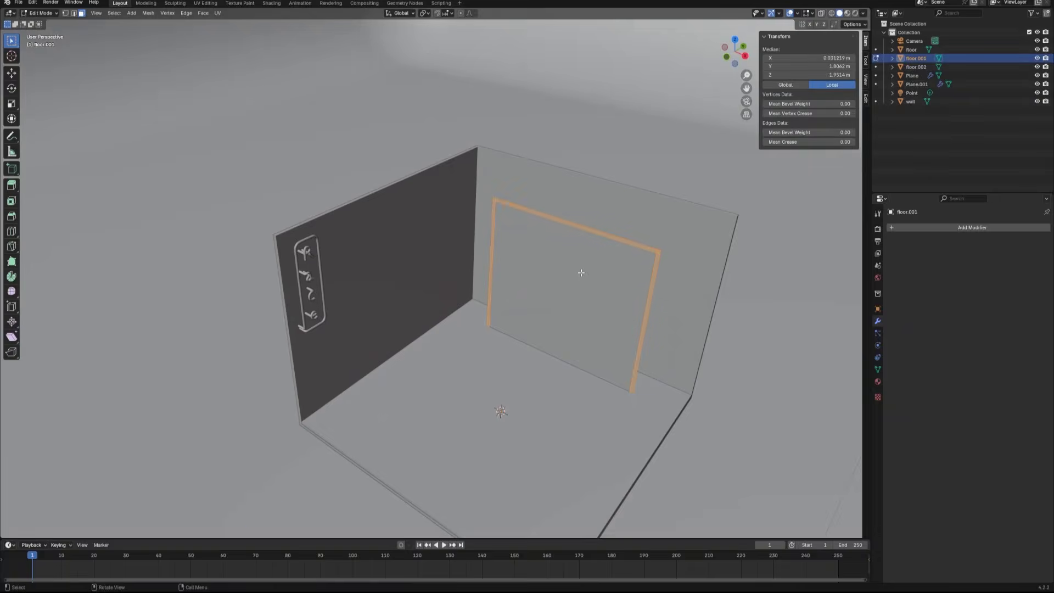
key("e")
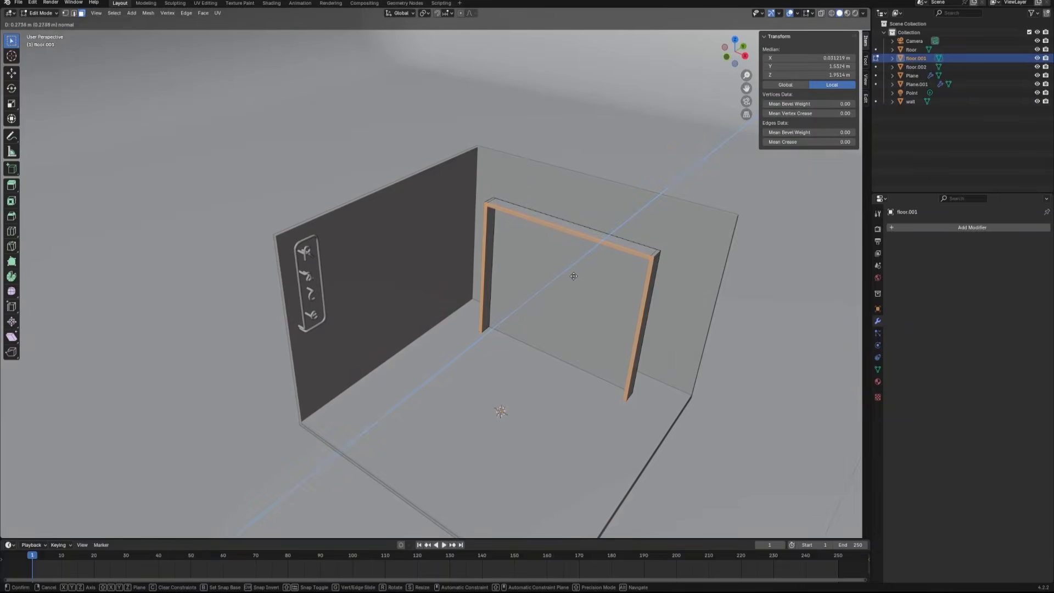
left_click(573, 274)
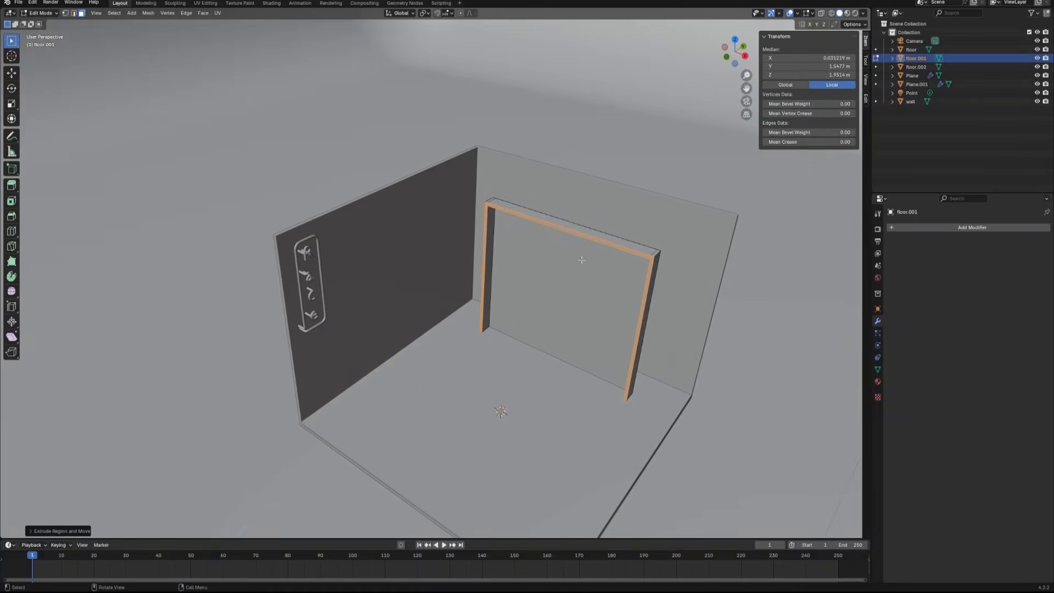
key("Tab")
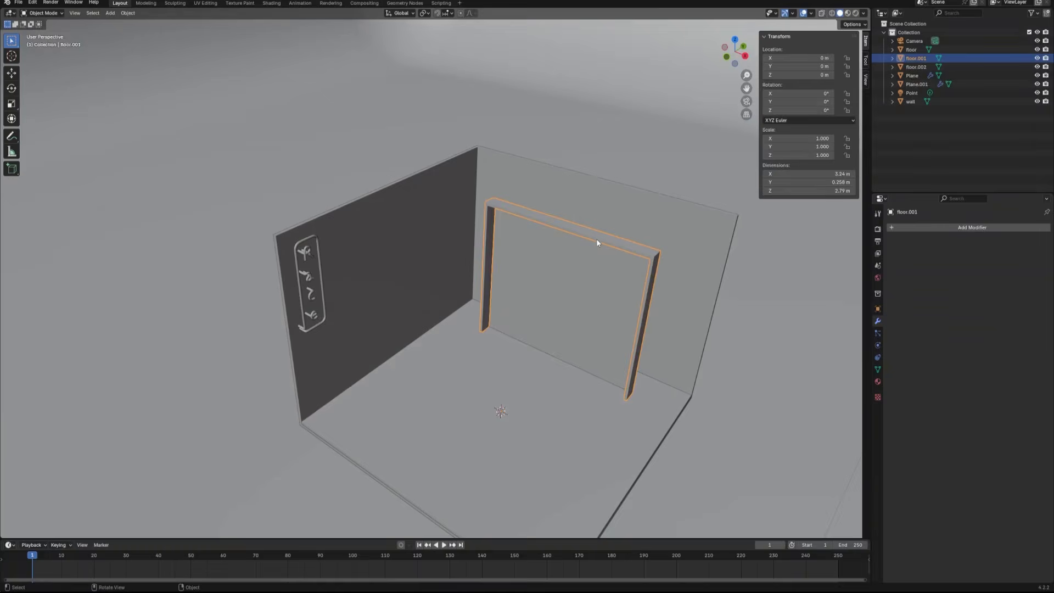
Check the frame's normals with the Face Orientation overlay and show the transform panel
left_click(812, 14)
left_click(761, 170)
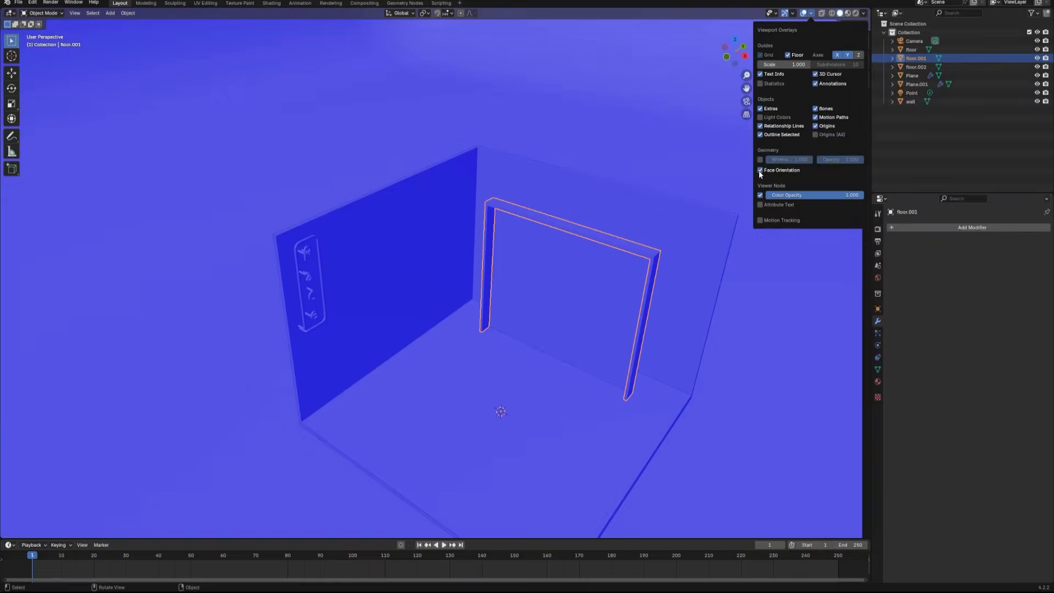
left_click(760, 170)
key("n")
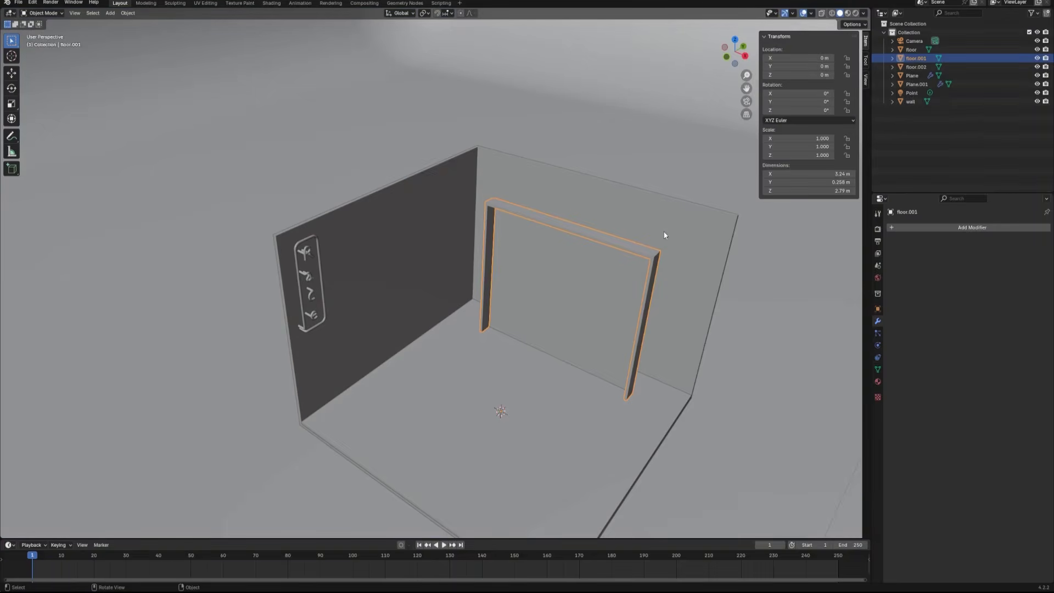
Move the doorframe along Y in two passes, ending at Y 0.8598 m
key("g")
key("y")
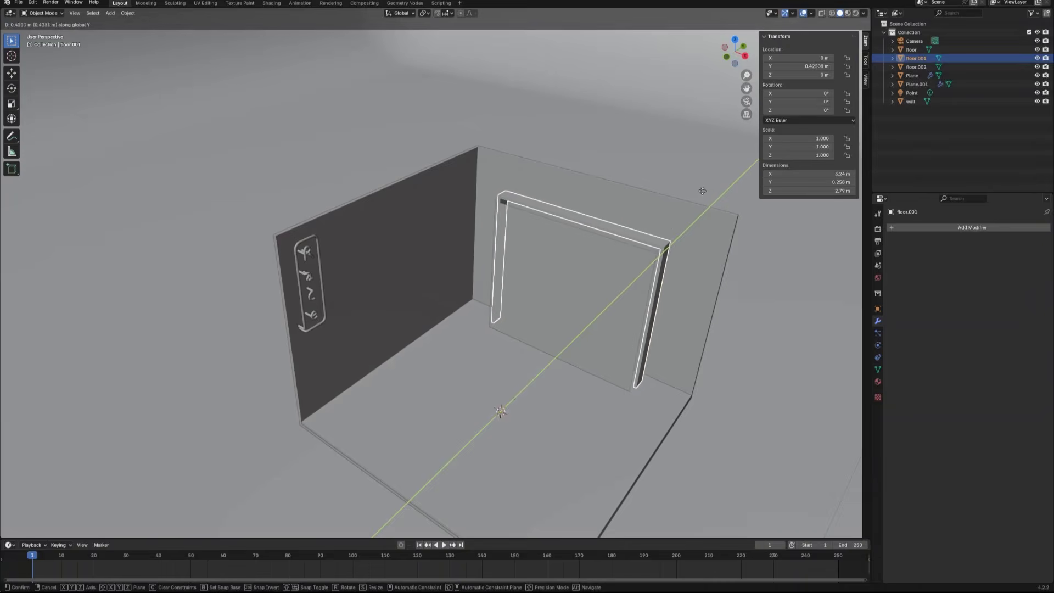
left_click(812, 80)
middle_click_drag(723, 381, 663, 360)
key("g")
key("y")
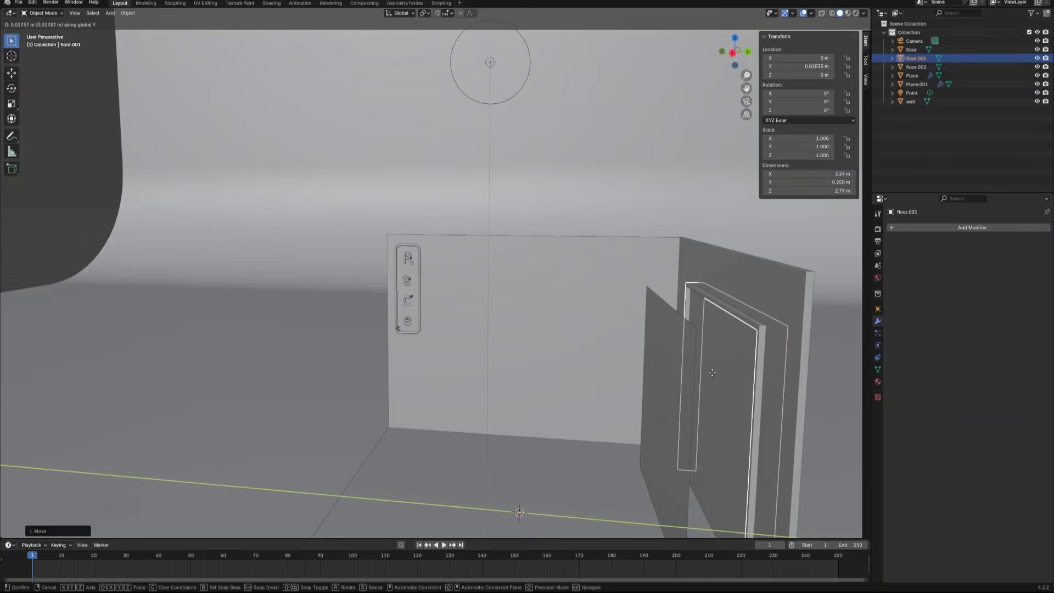
left_click(705, 360)
scroll(708, 360, "down", 4)
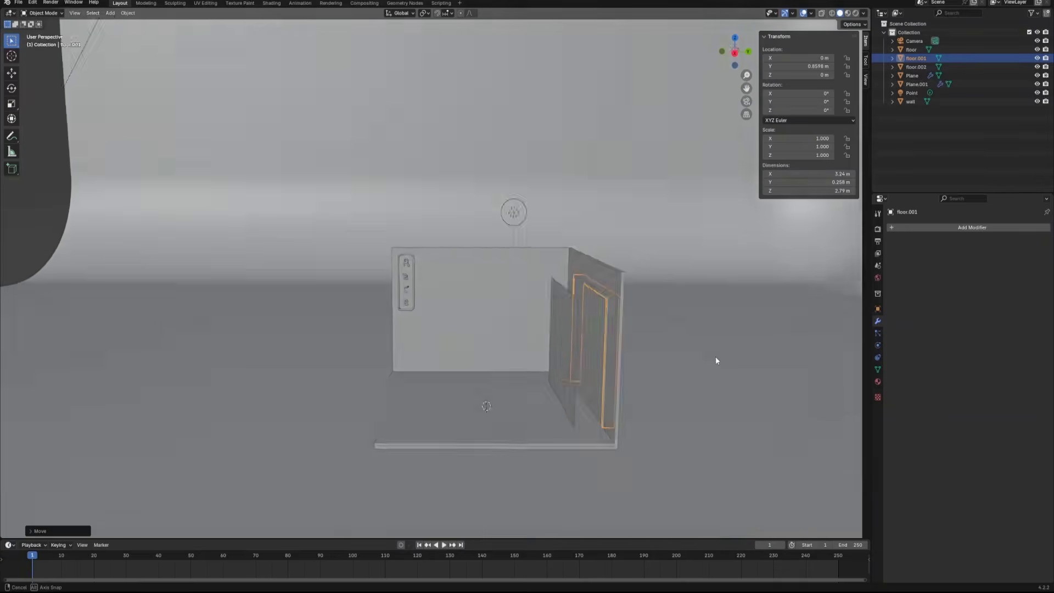
middle_click_drag(716, 357, 641, 367)
Add three horizontal loop cuts to the door panel and delete its top three strips
left_click(636, 361)
key("Tab")
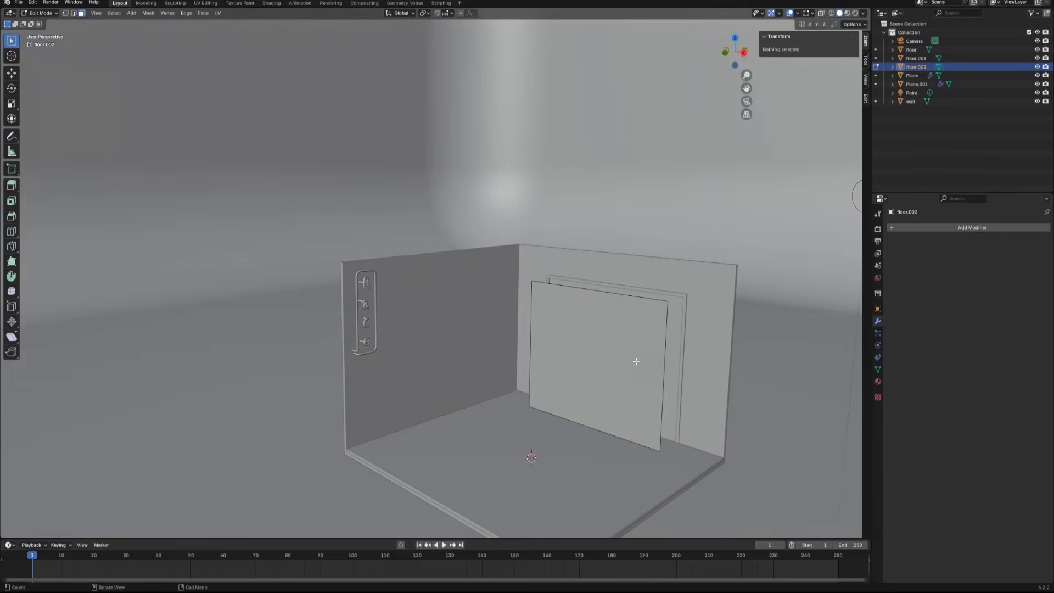
key("ctrl+r")
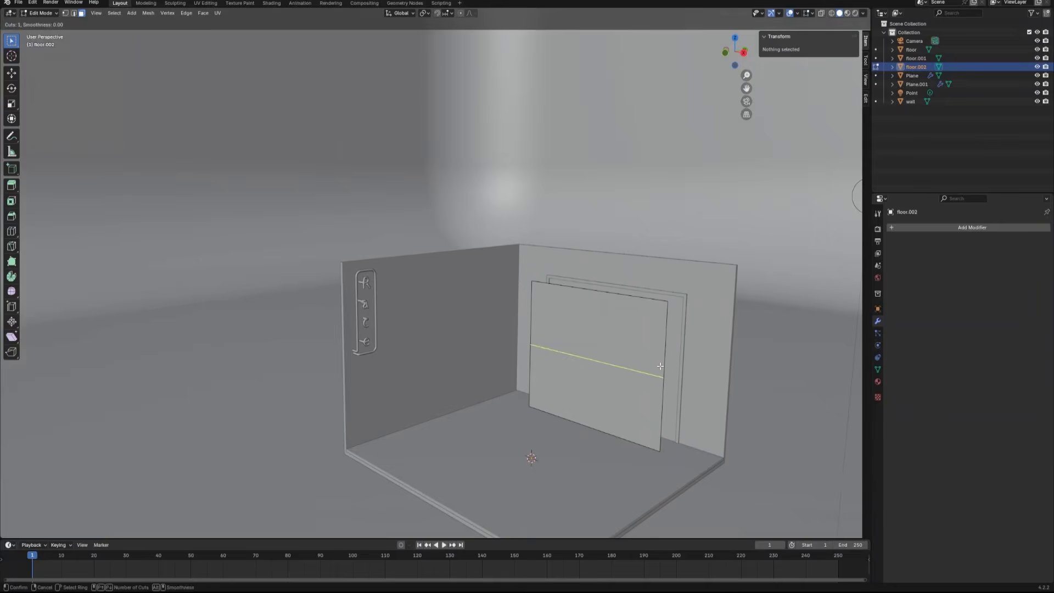
scroll(659, 365, "up", 2)
left_click(660, 366)
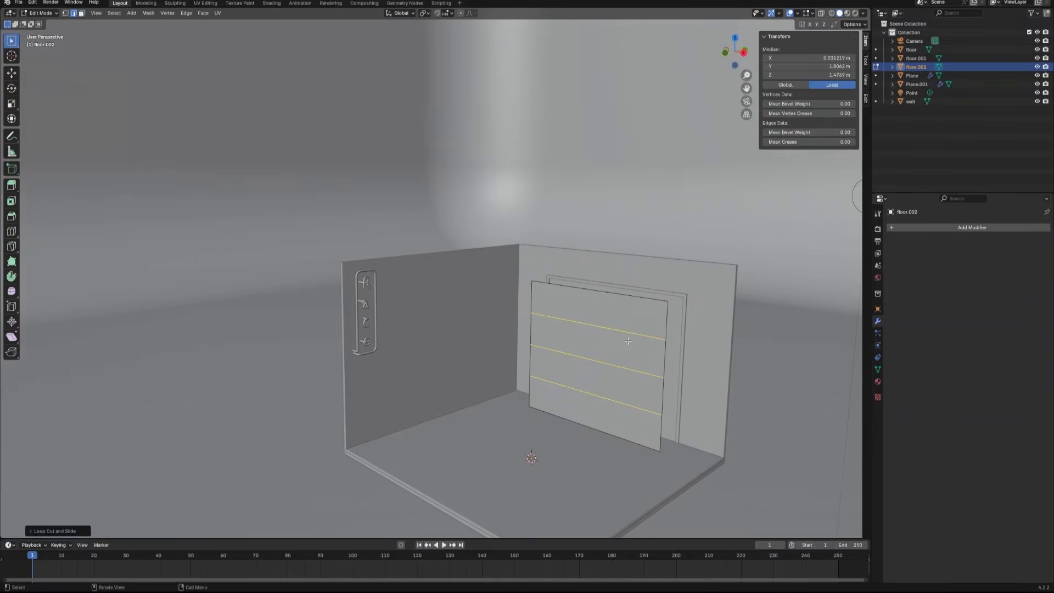
key("3")
left_click(627, 336)
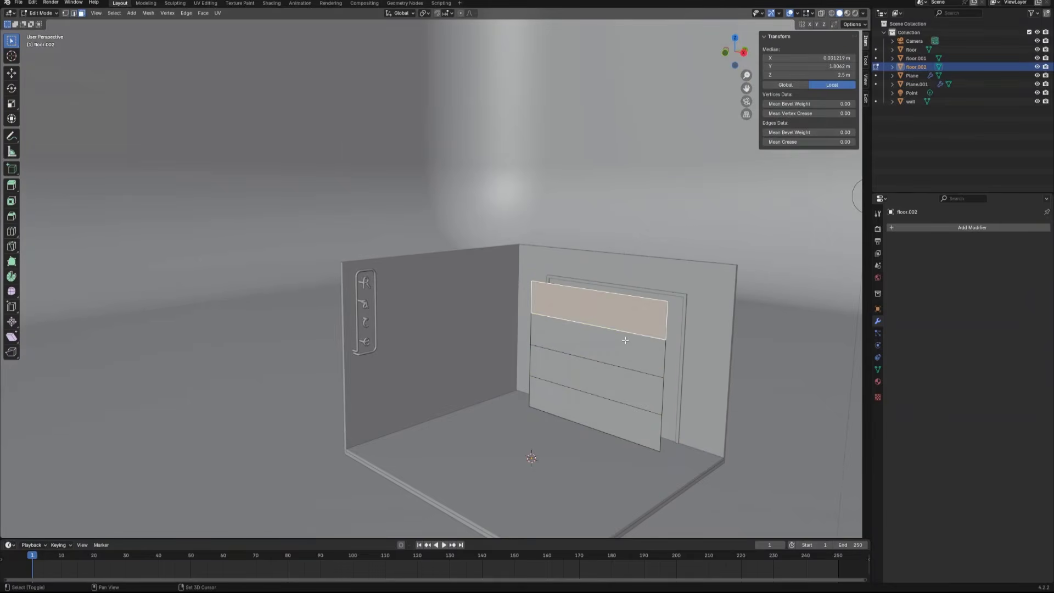
left_click(628, 362, "shift")
left_click(626, 390, "shift")
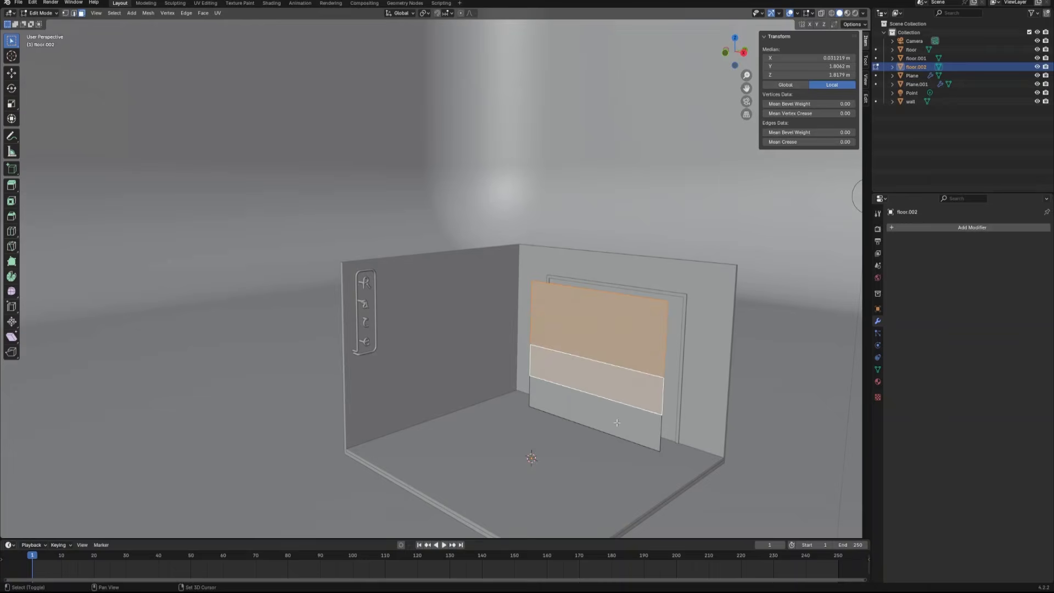
key("x")
left_click(611, 419)
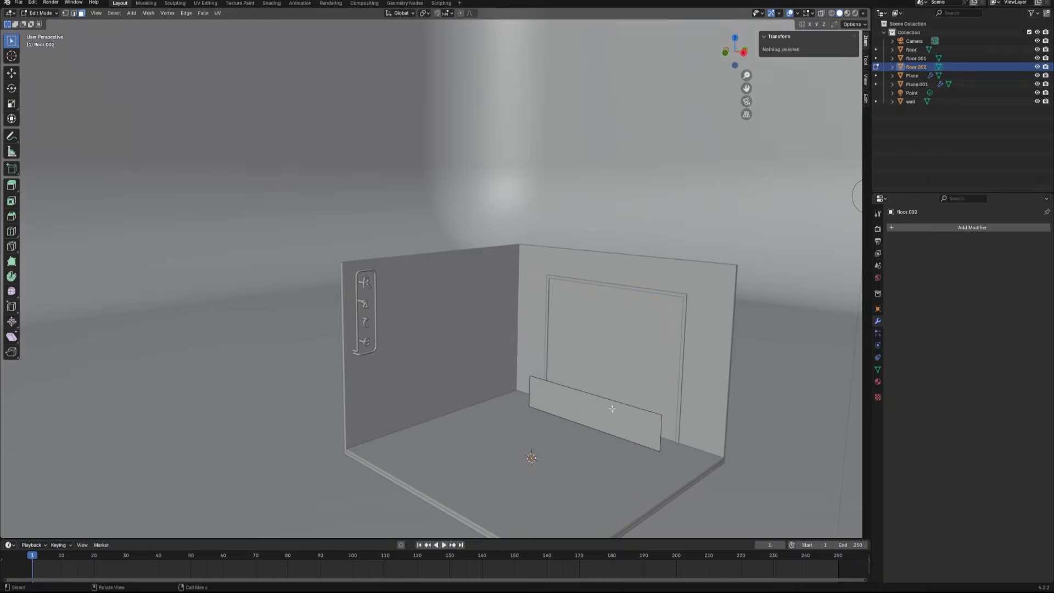
Slide the remaining strip's top edge back along Y so the strip tilts
key("2")
left_click(609, 432, "shift")
middle_click_drag(609, 432, 598, 408, "ctrl")
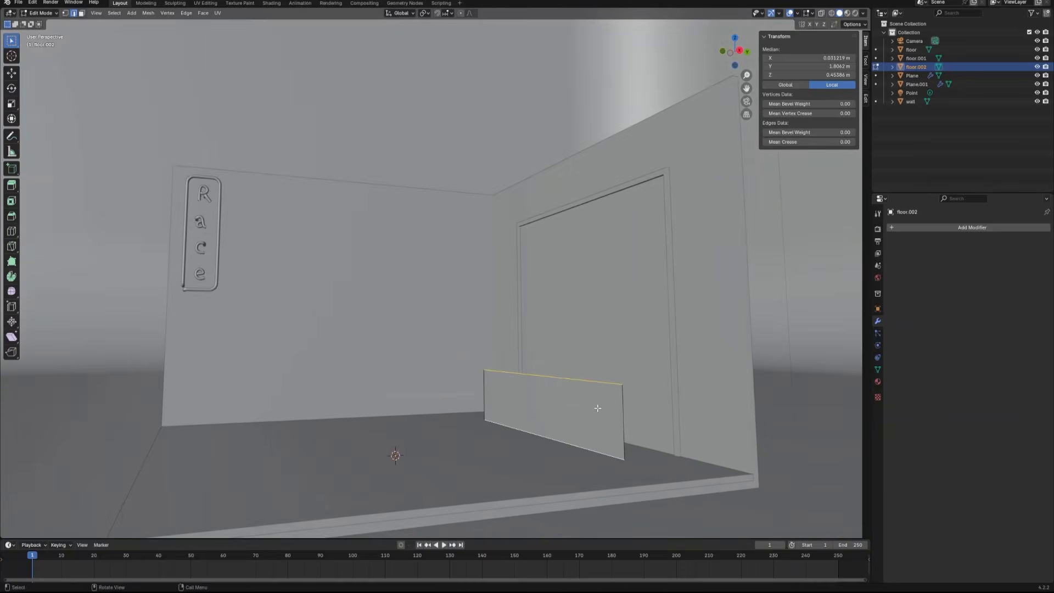
key("g")
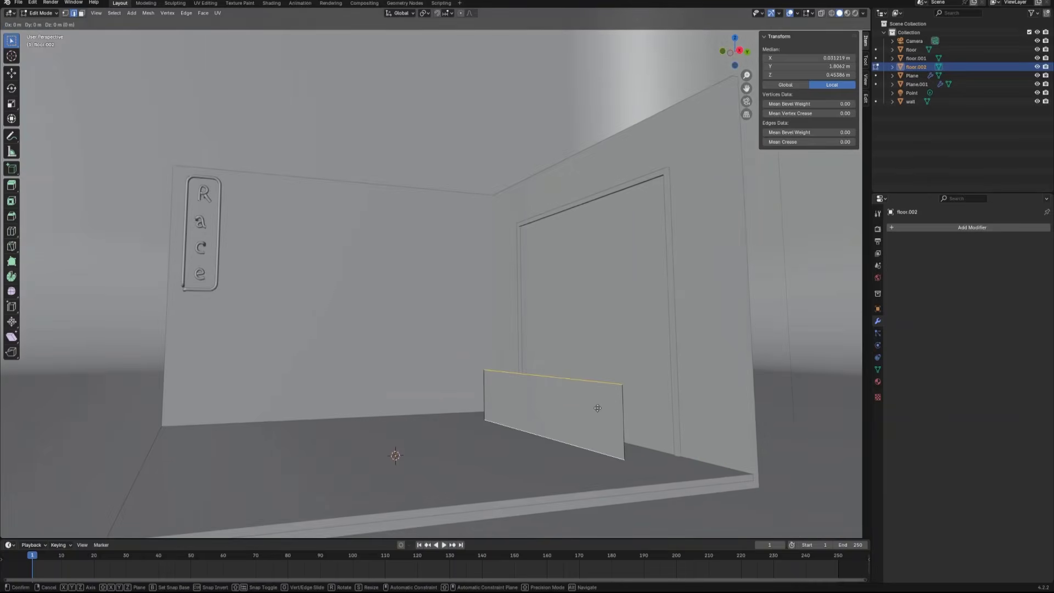
key("y")
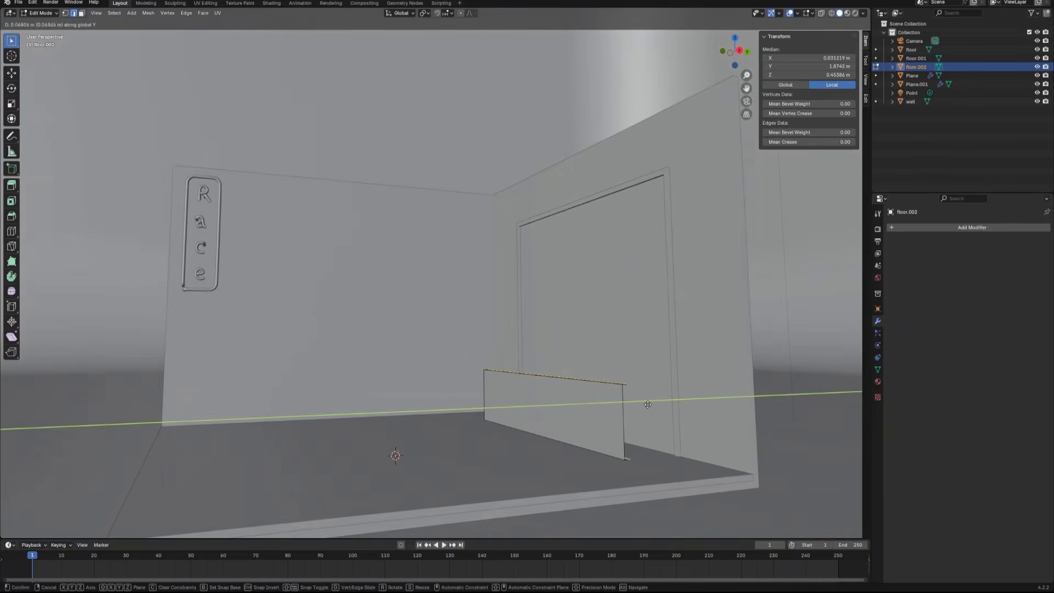
left_click(657, 404)
Apply the strip's transforms and bevel its top and bottom edges with 3 segments
key("Tab")
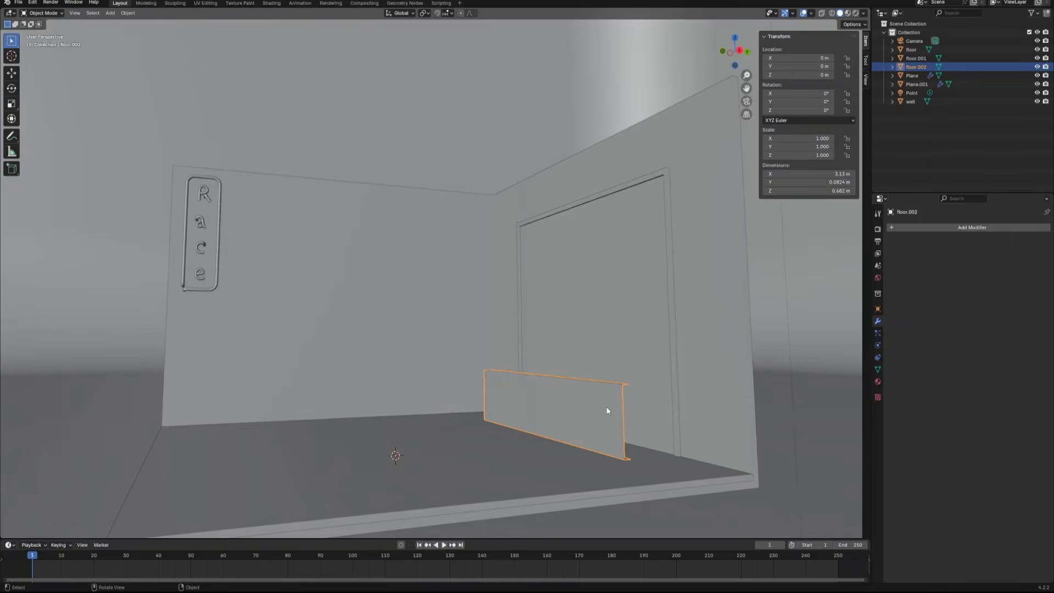
key("ctrl+a")
left_click(606, 407)
middle_click_drag(621, 413, 652, 420)
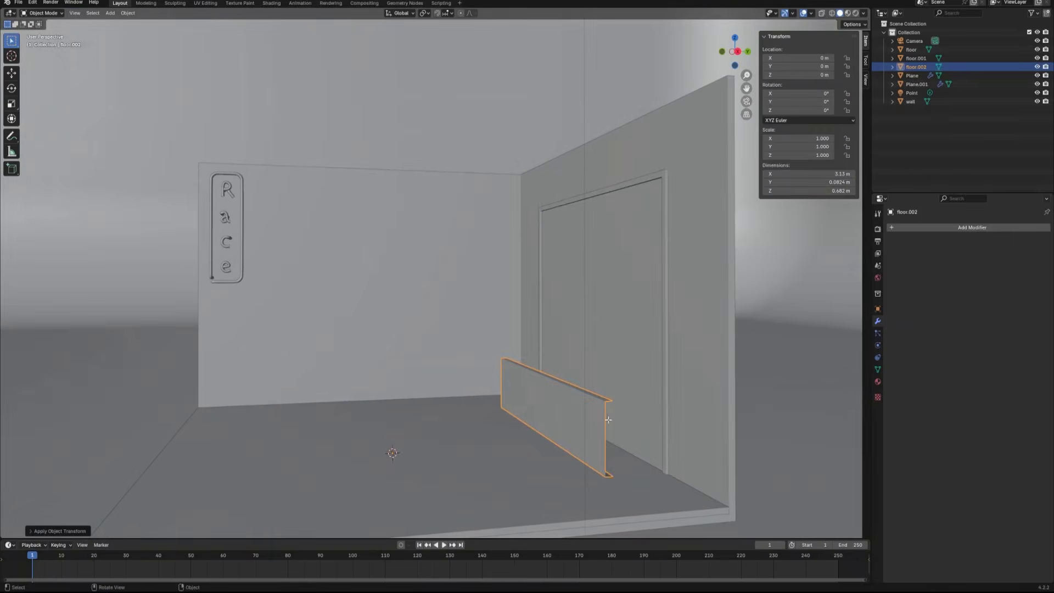
key("Tab")
left_click(580, 392)
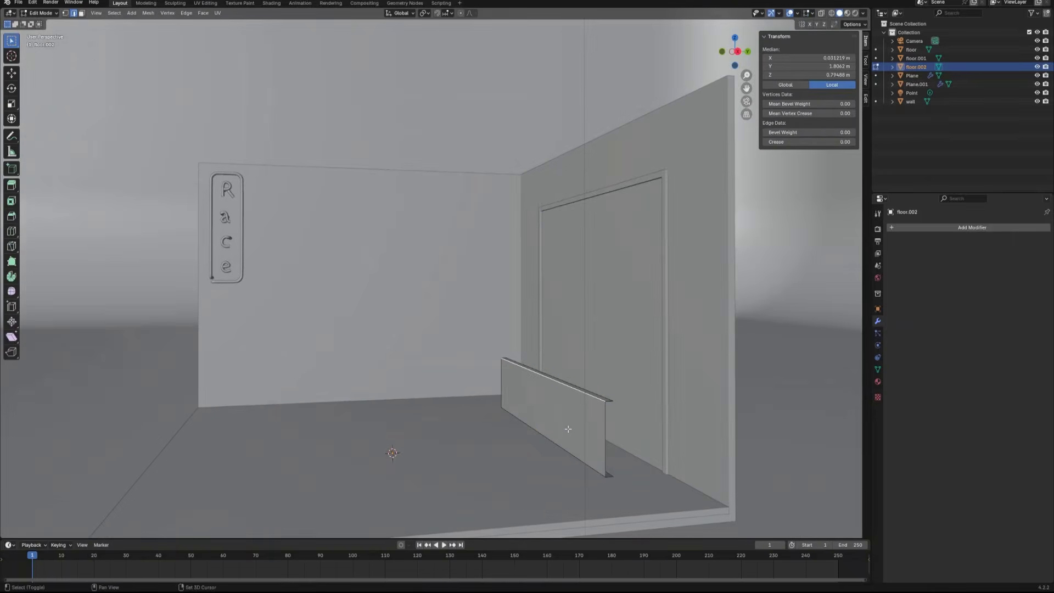
left_click(565, 447, "shift")
key("ctrl+b")
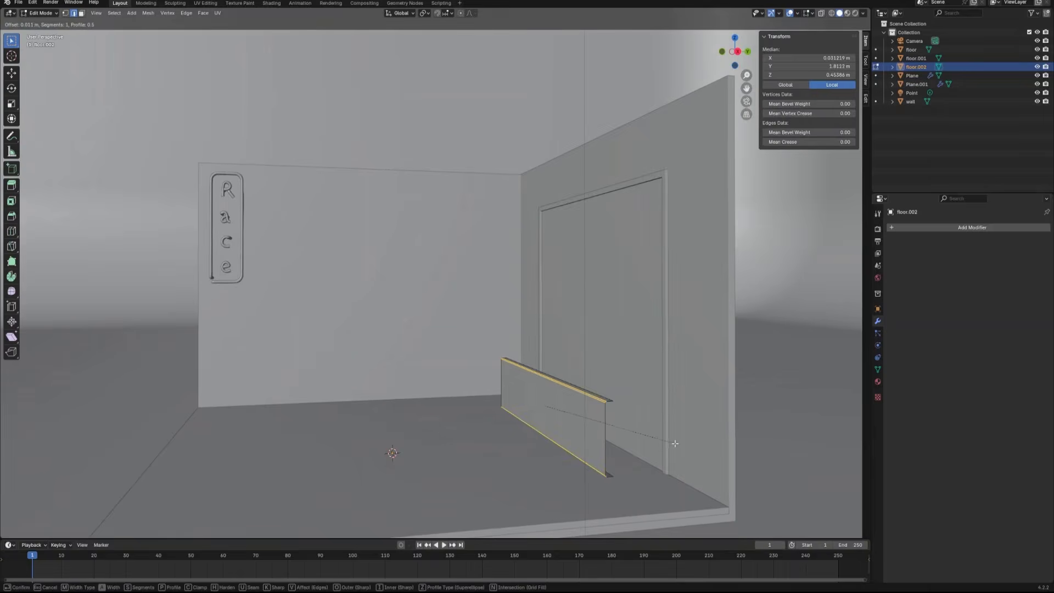
scroll(696, 460, "up", 2)
left_click(698, 462)
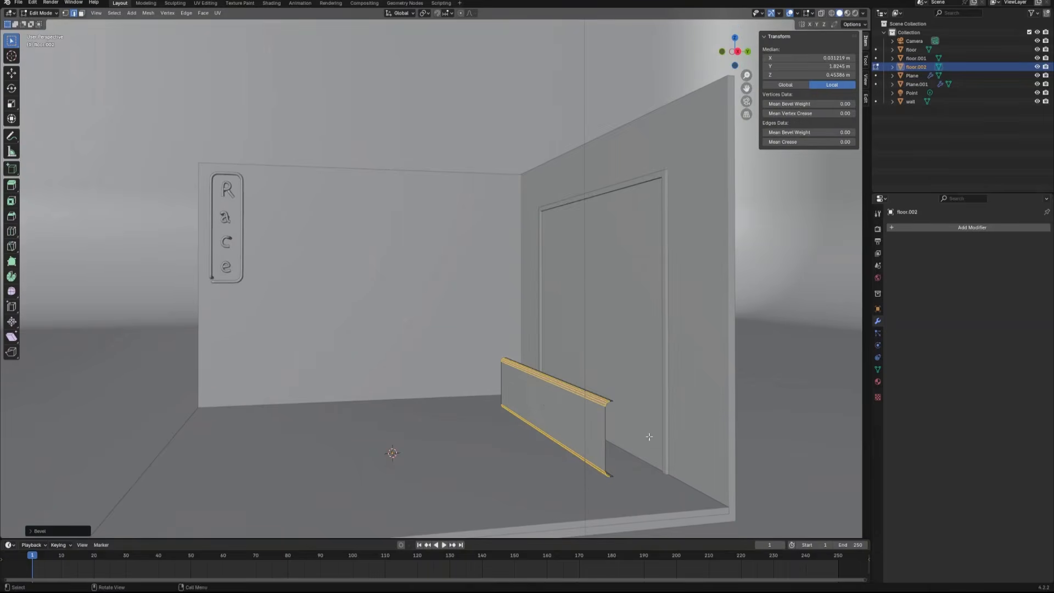
Give the door strip auto smooth shading
key("Tab")
right_click(582, 416)
left_click(577, 416)
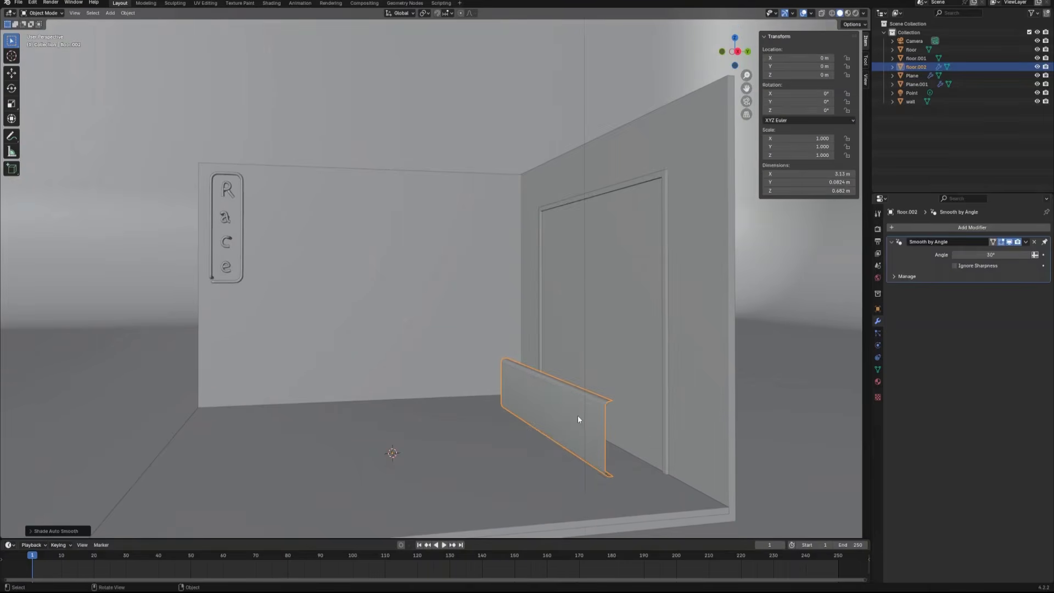
Add an Array modifier with offset factors 0/0/1 and count 4 to stack the strips vertically
left_click(973, 229)
mouse_move(971, 227)
left_click(885, 225)
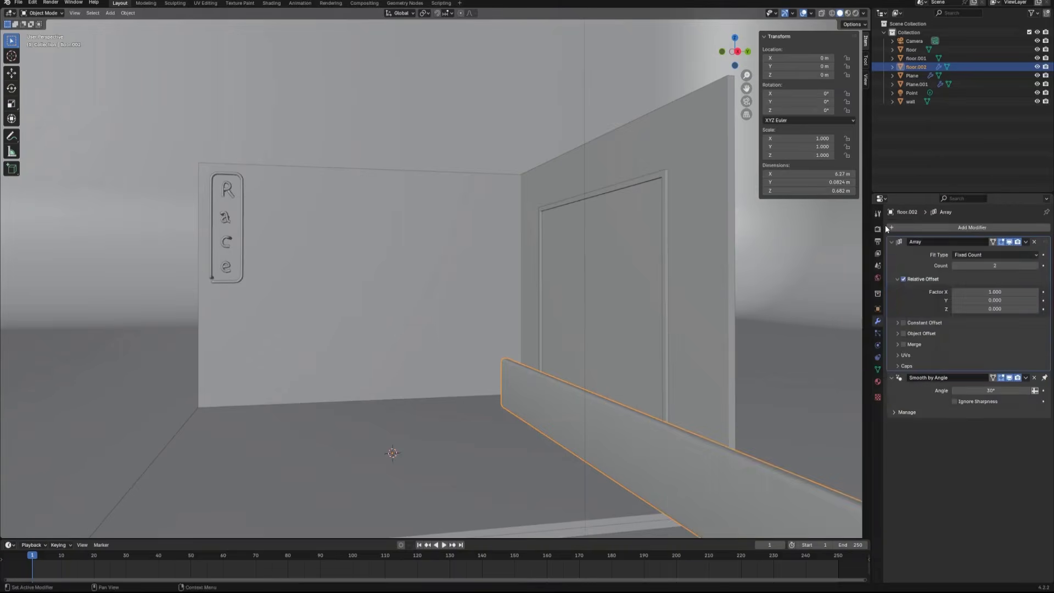
double_click(998, 289)
type("0")
key("Tab")
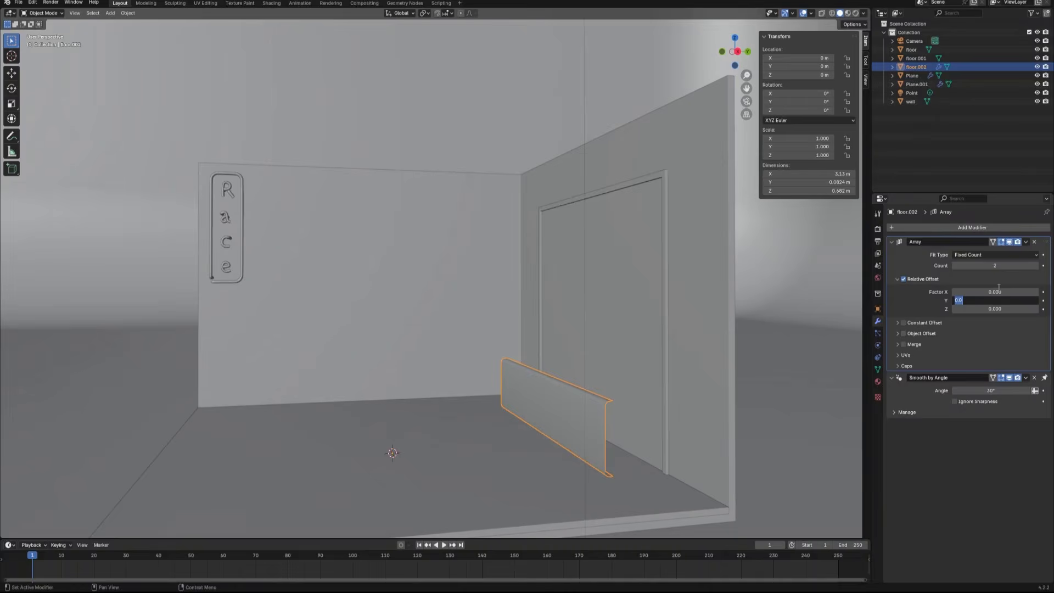
key("Tab")
type("1")
key("Return")
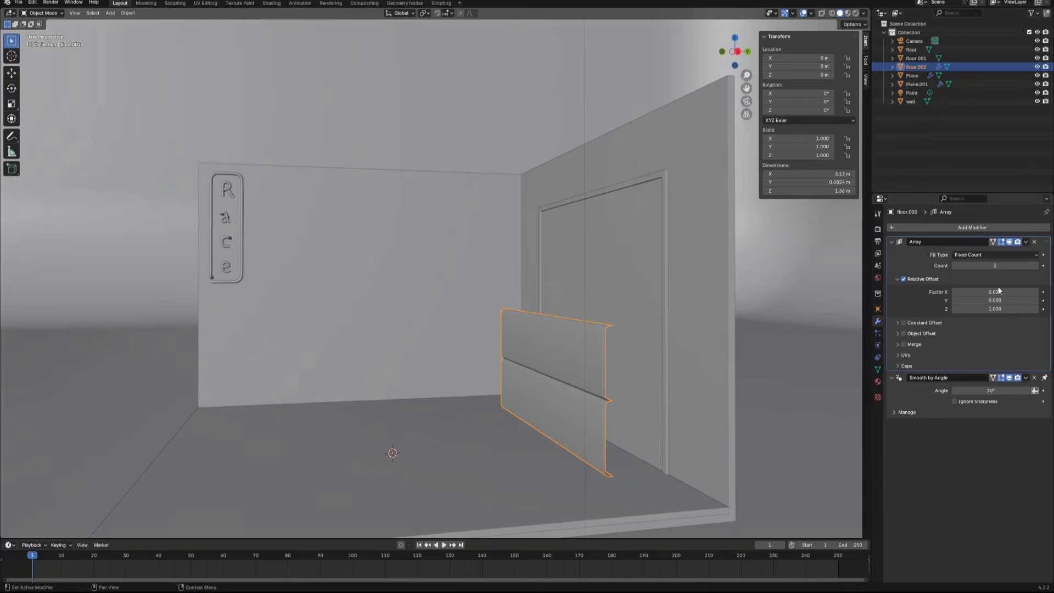
left_click(1036, 266)
left_click(1036, 266)
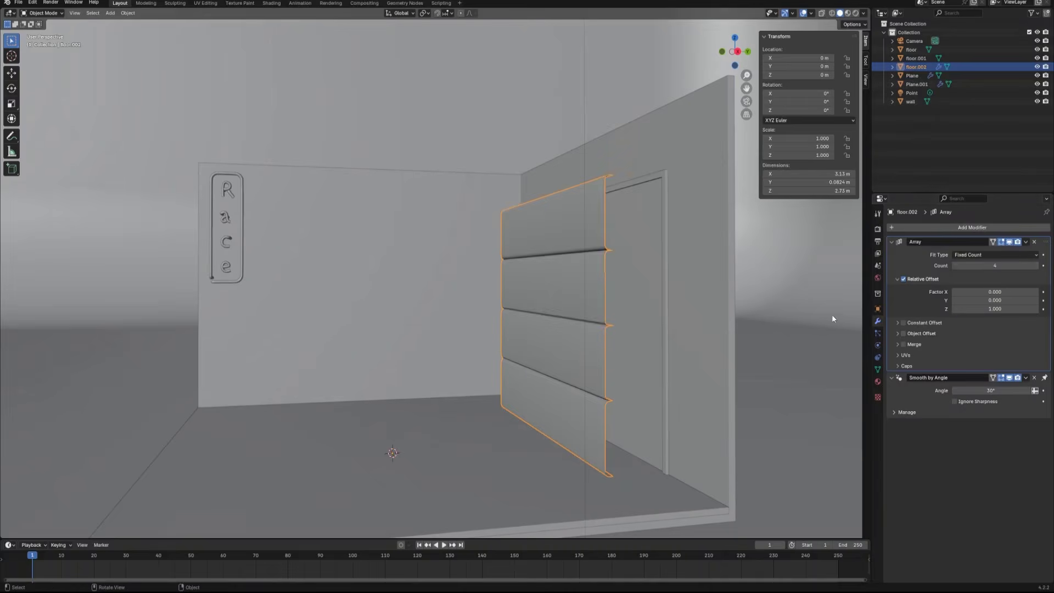
From the right view in wireframe, move the stacked door along Y into the door opening
left_click(737, 52)
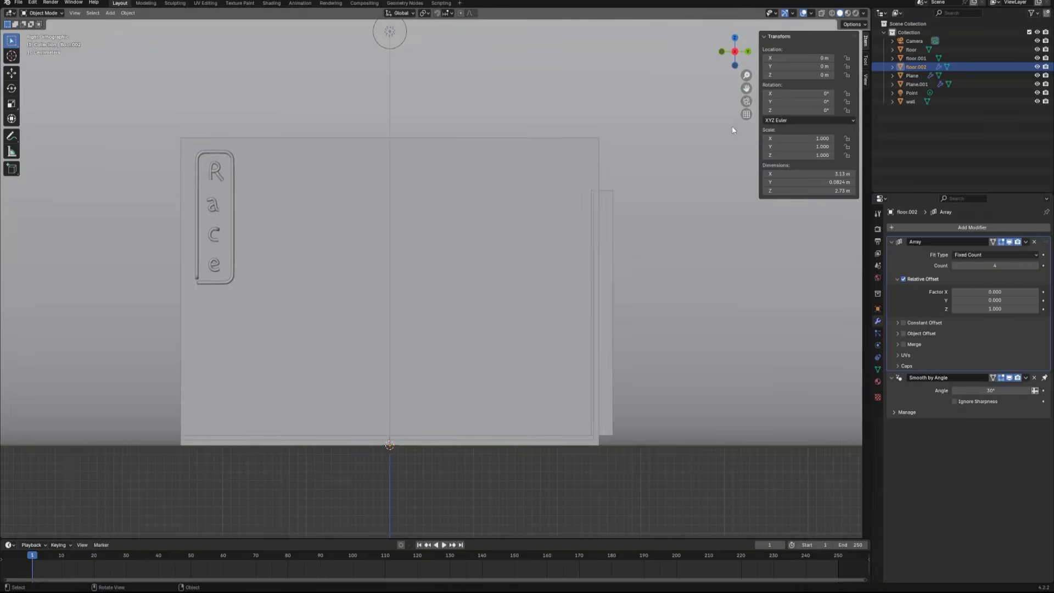
left_click(832, 12)
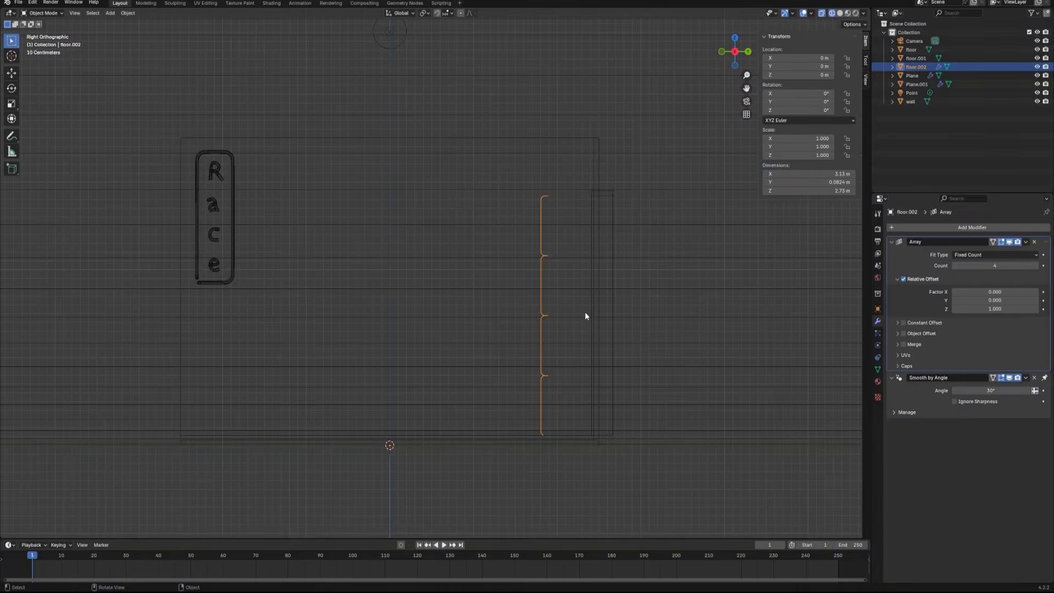
key("g")
key("y")
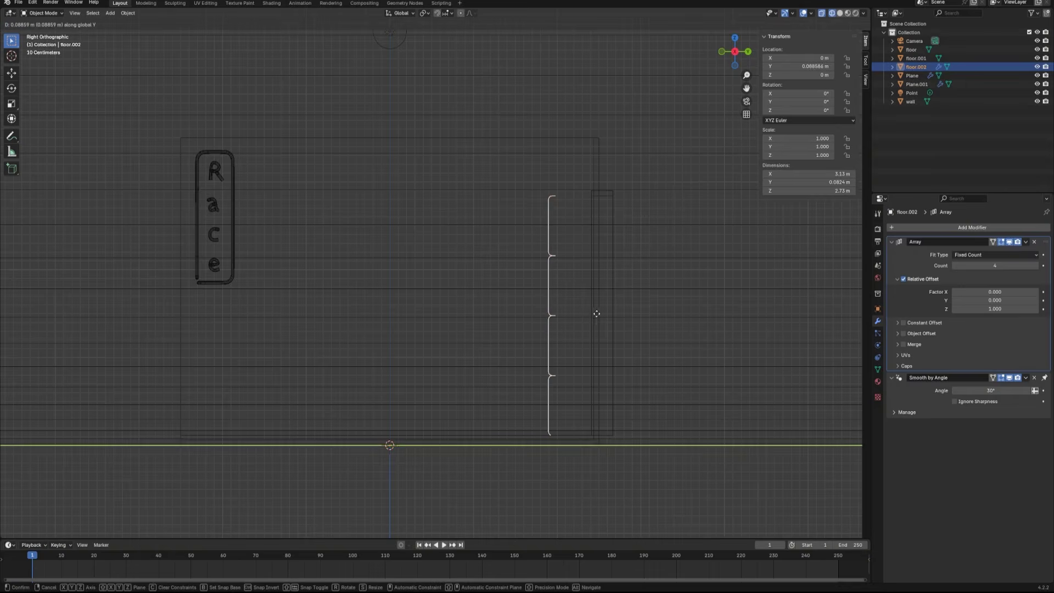
left_click(661, 324)
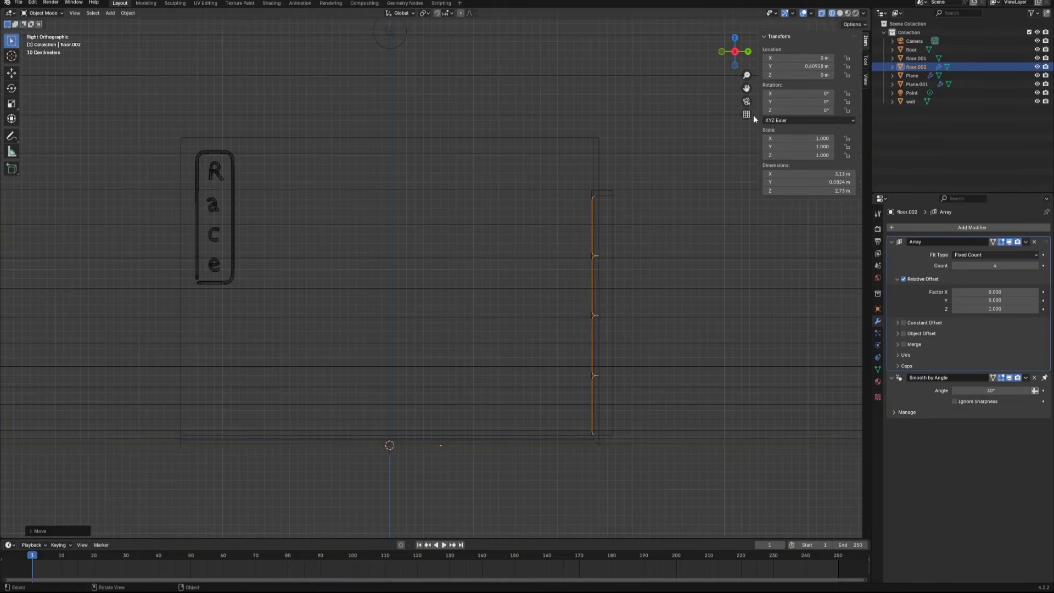
left_click(747, 102)
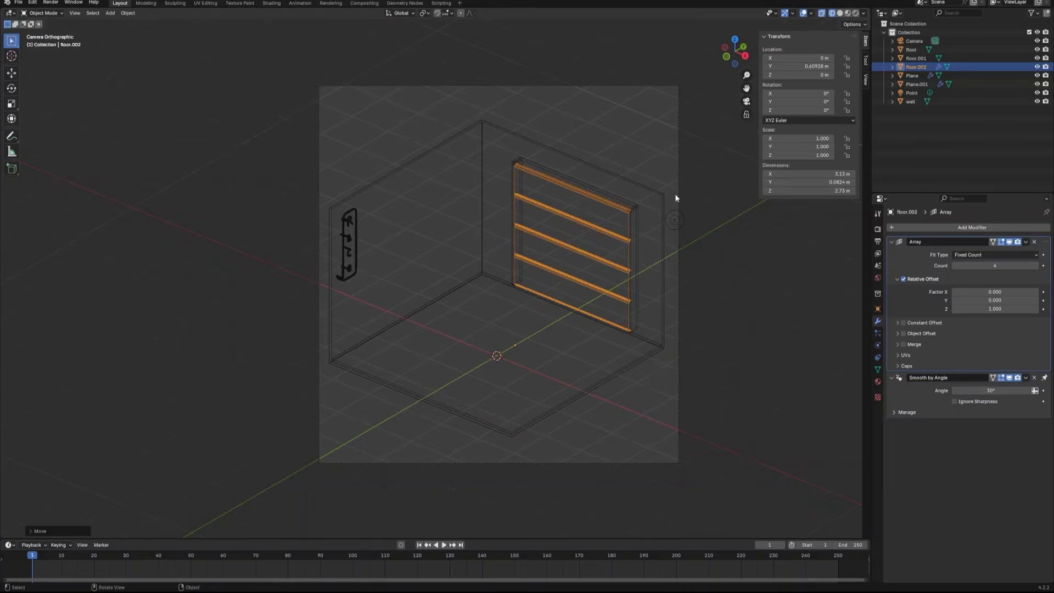
left_click(840, 13)
scroll(677, 225, "up", 3)
Add a new cube and raise it off the floor
left_click(631, 175)
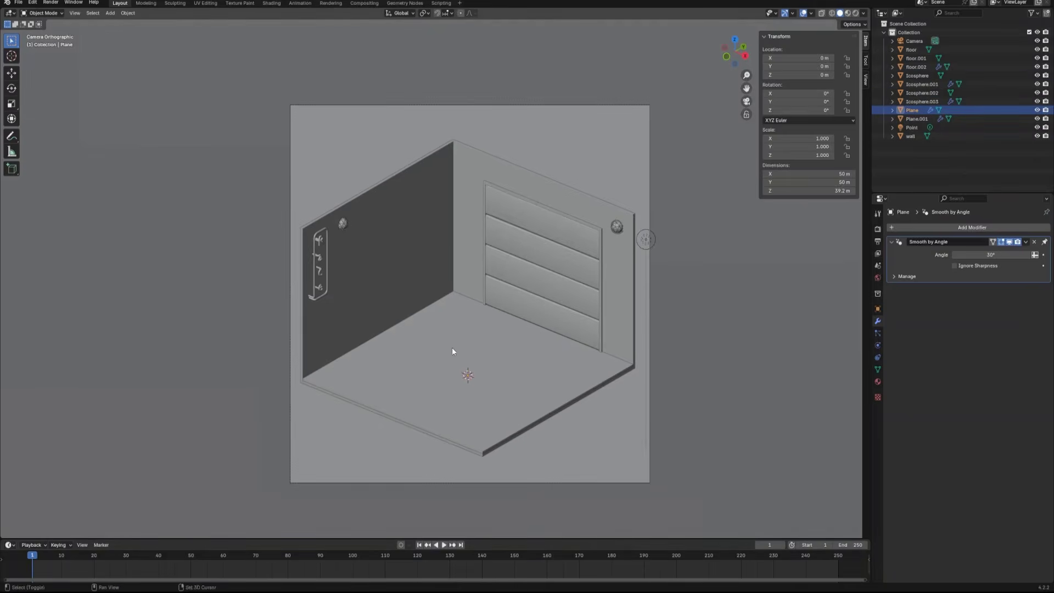
key("shift+a")
mouse_move(452, 347)
left_click(485, 356)
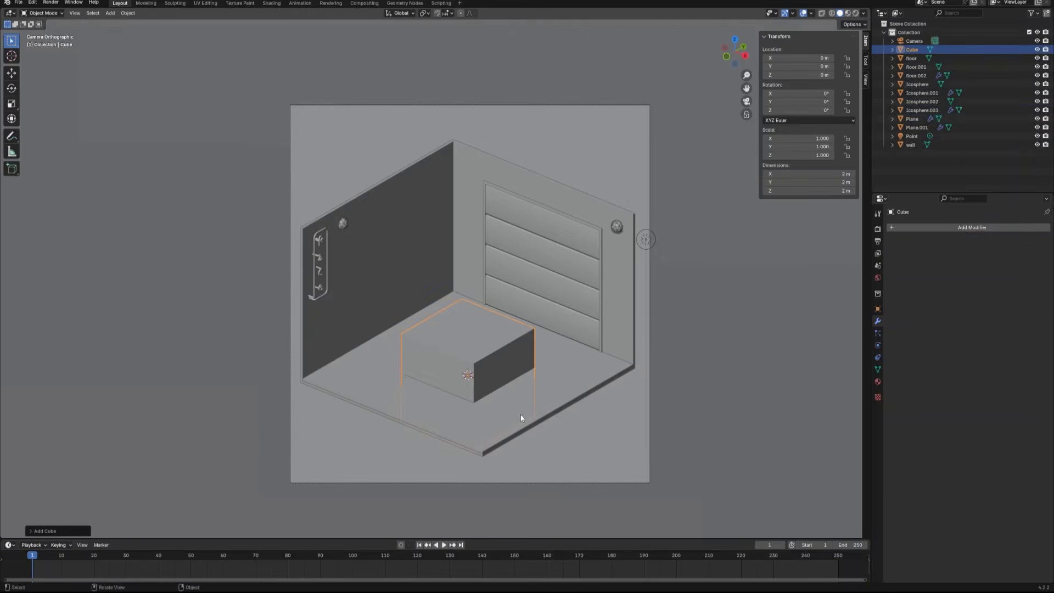
key("g")
key("z")
left_click(572, 329)
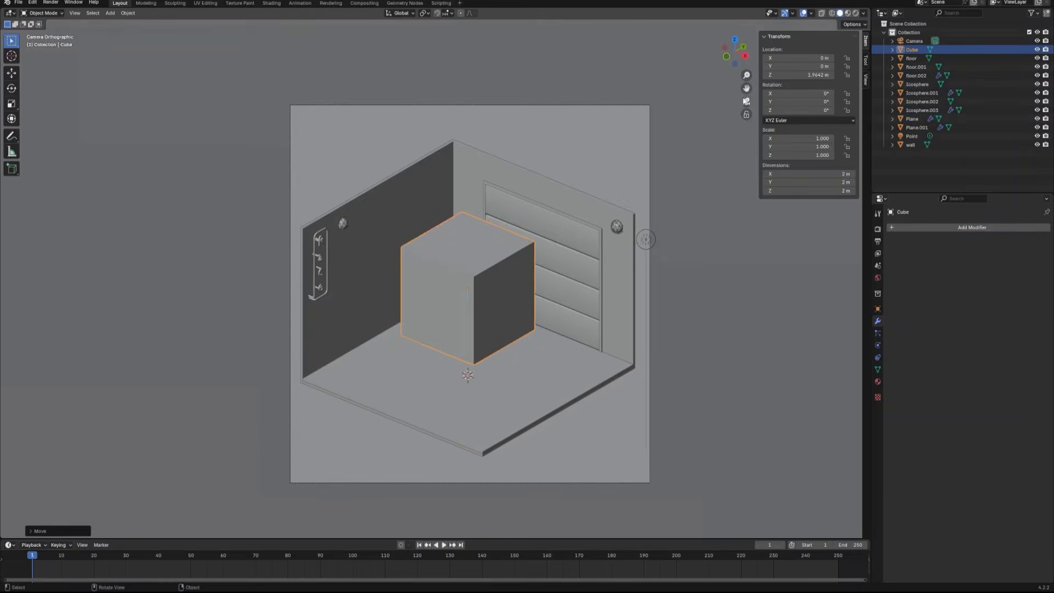
In front view, shrink the cube to about 0.41 and reshape it into a taller, thinner box
left_click(726, 57)
key("s")
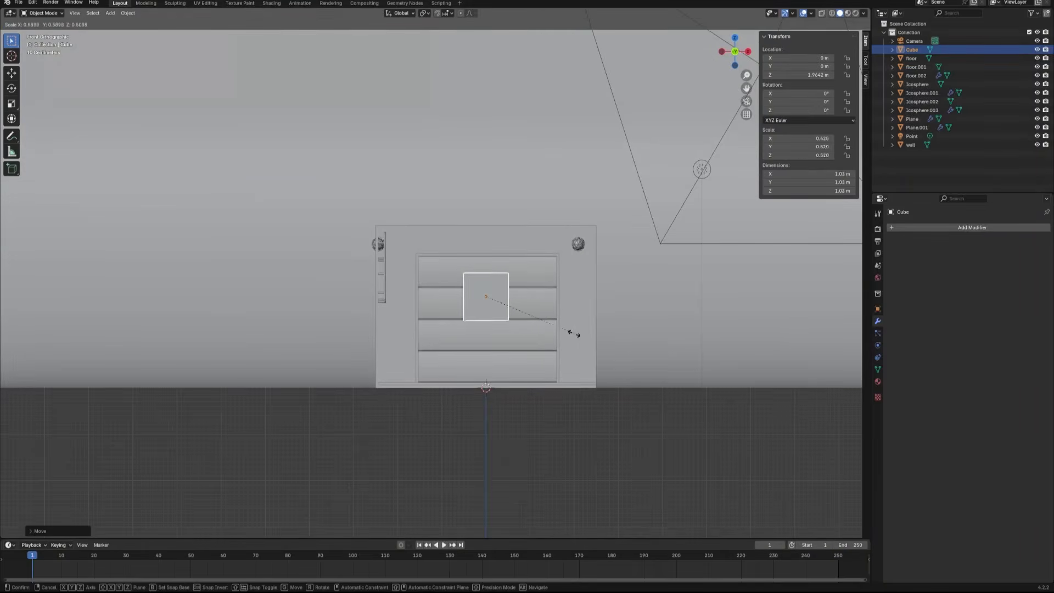
left_click(557, 331)
key("s")
key("x")
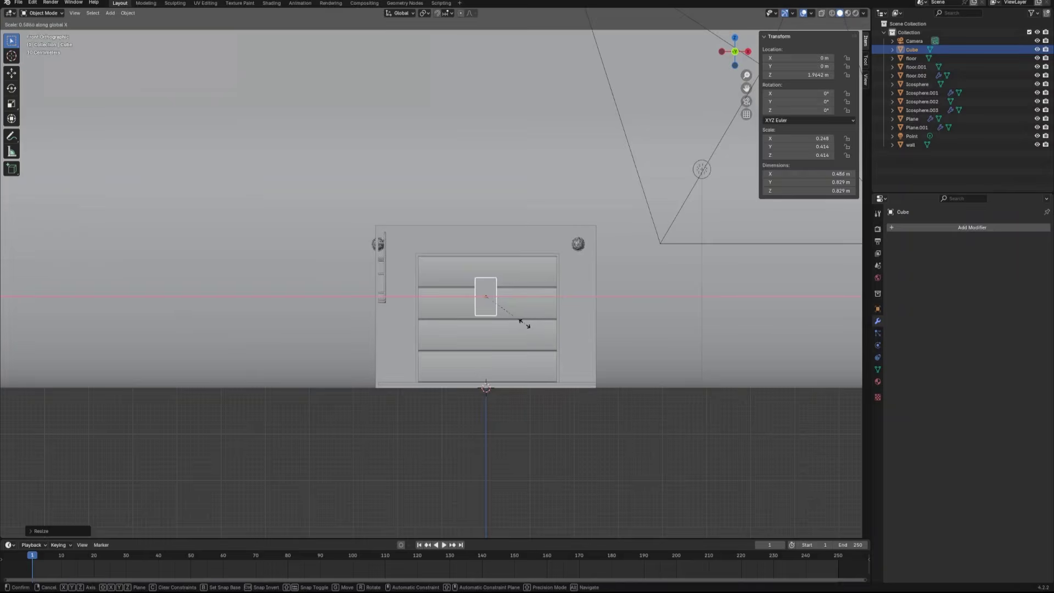
left_click(521, 321)
key("s")
key("shift+x")
left_click(525, 325)
Place the box to the right of the garage door, enlarging it slightly
key("g")
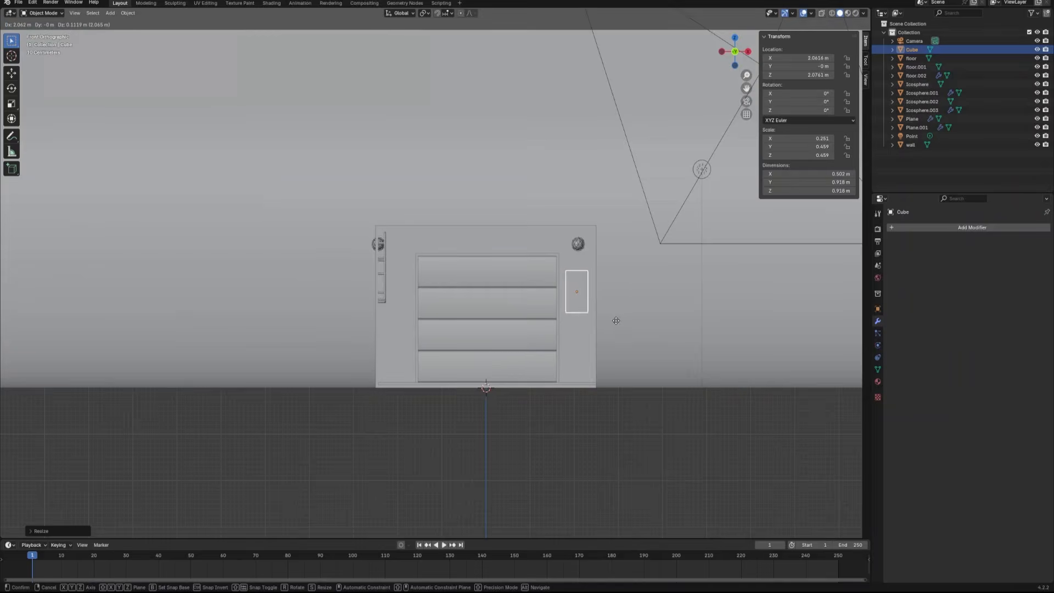
left_click(615, 321)
key("s")
left_click(618, 326)
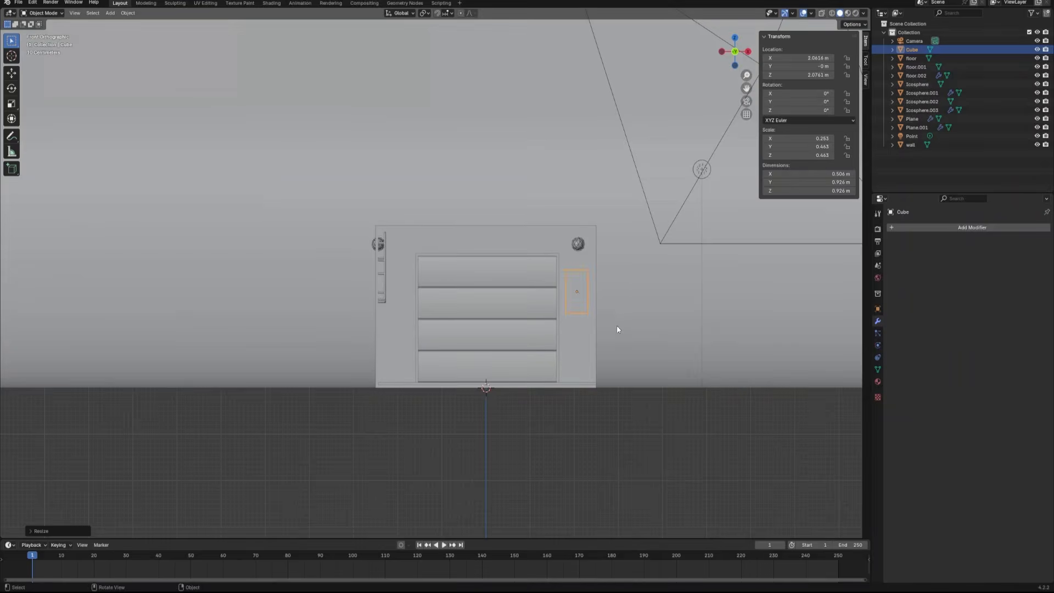
key("g")
left_click(619, 323)
middle_click_drag(619, 323, 629, 321)
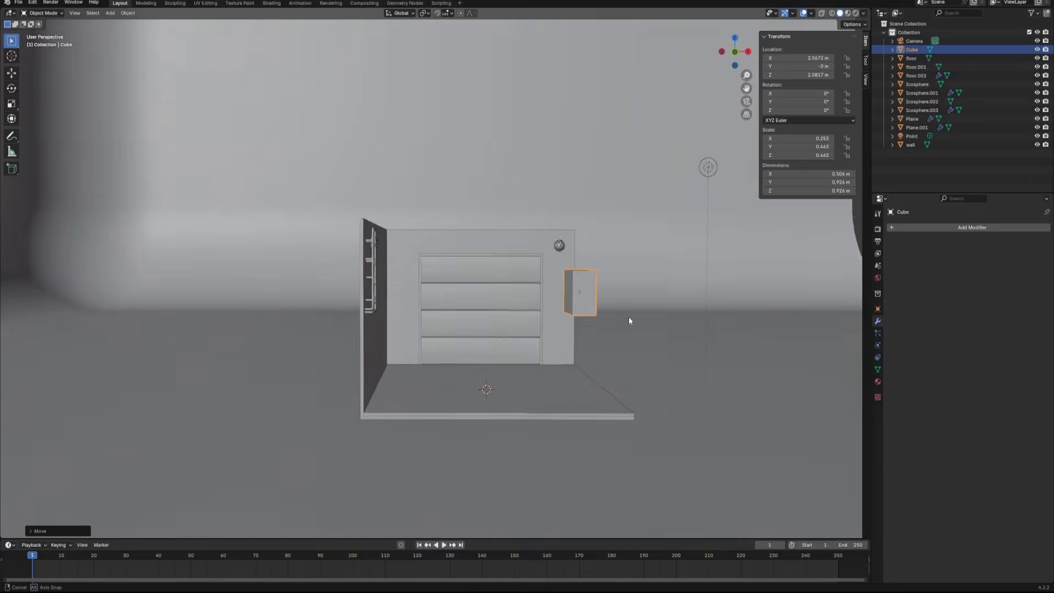
scroll(629, 321, "down", 3)
scroll(579, 335, "up", 5)
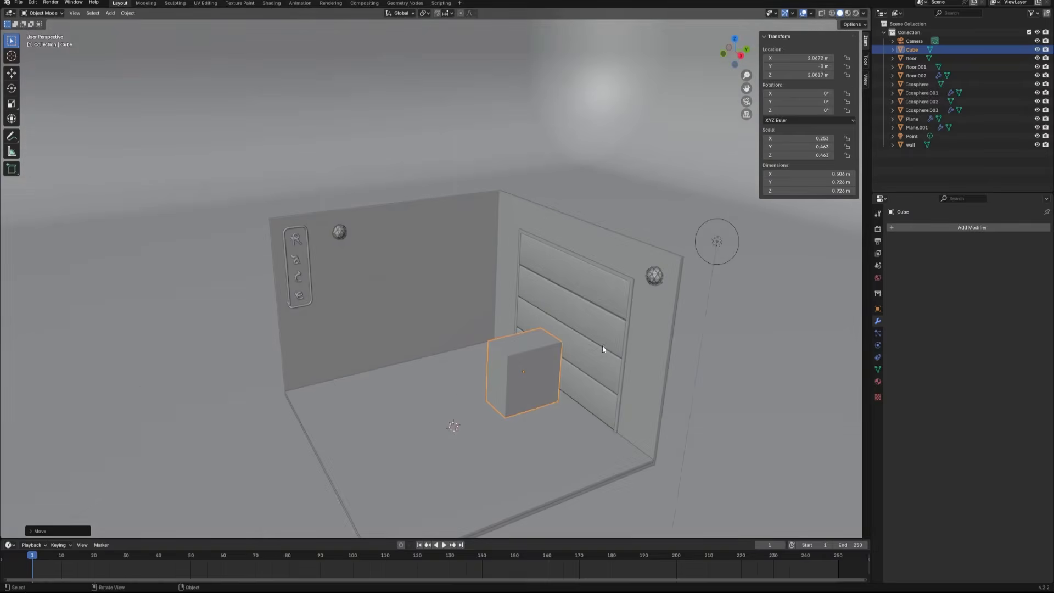
Thin the box along Y to 0.23 m and apply its scale
key("s")
key("y")
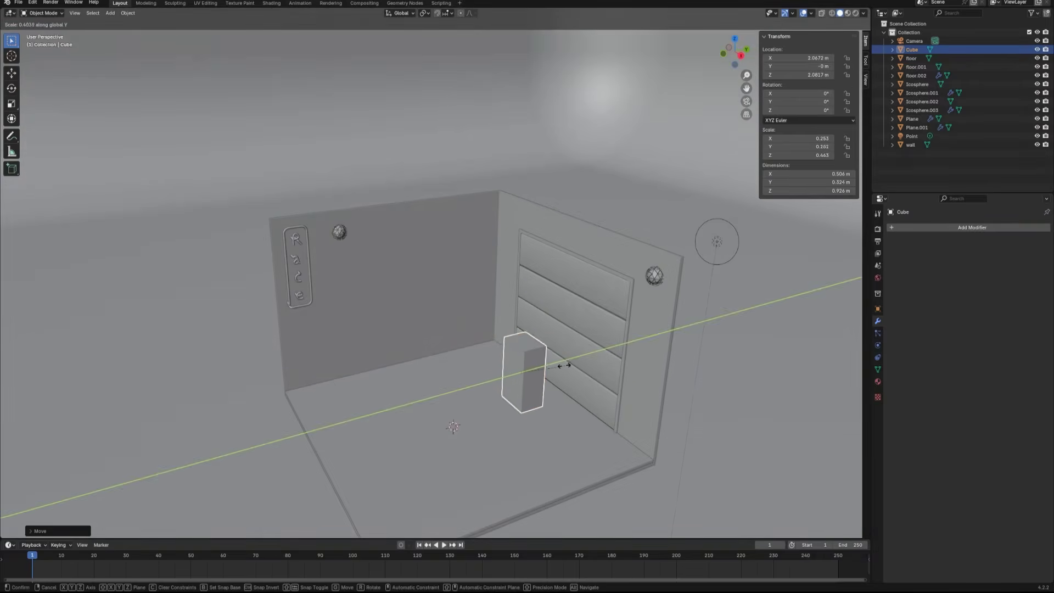
left_click(549, 369)
scroll(553, 400, "up", 1)
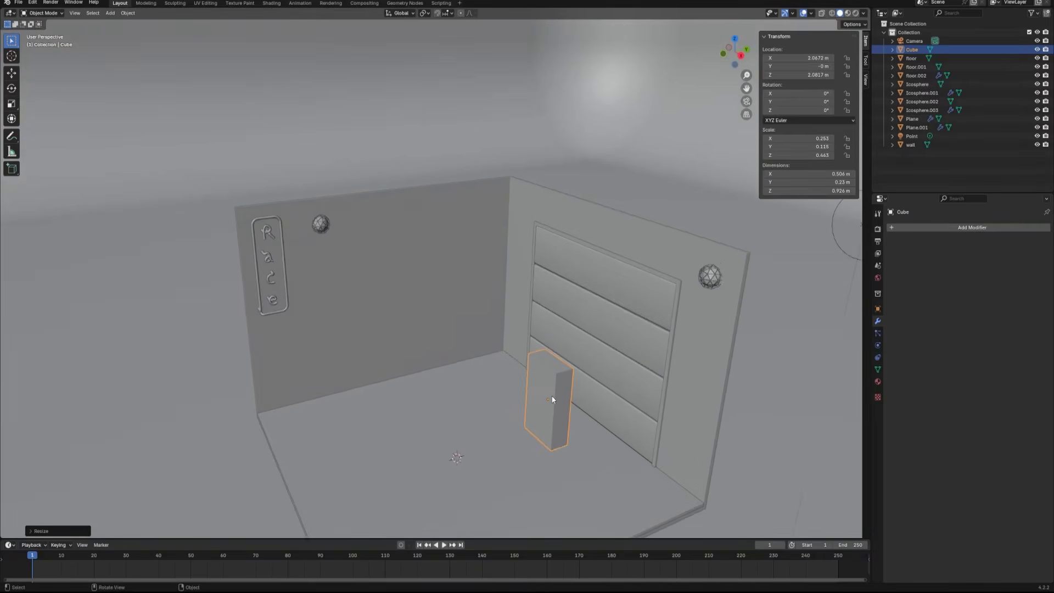
key("ctrl+a")
left_click(555, 394)
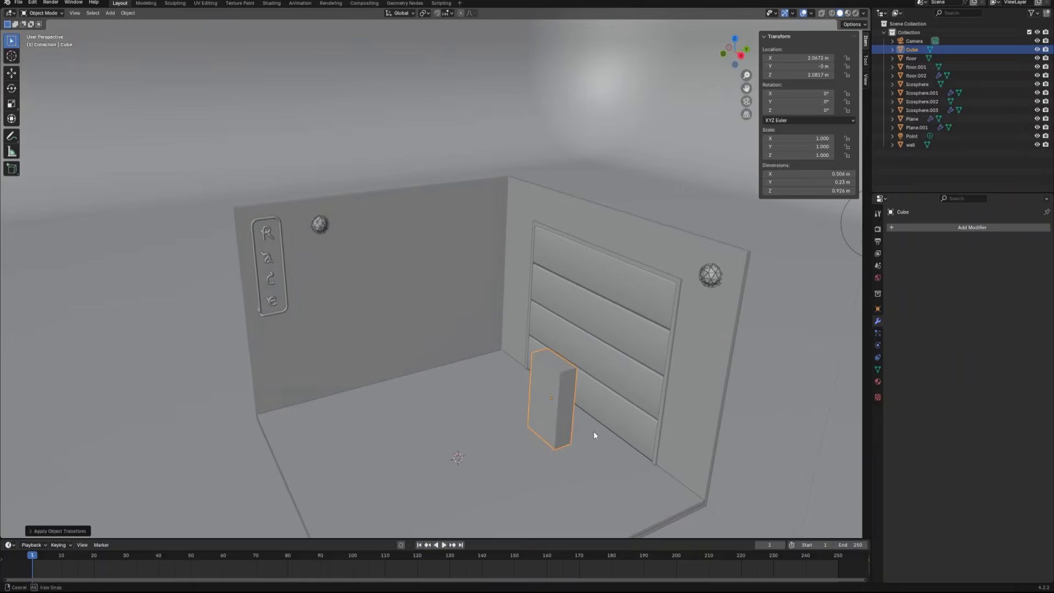
middle_click_drag(594, 430, 604, 391)
scroll(605, 391, "up", 2)
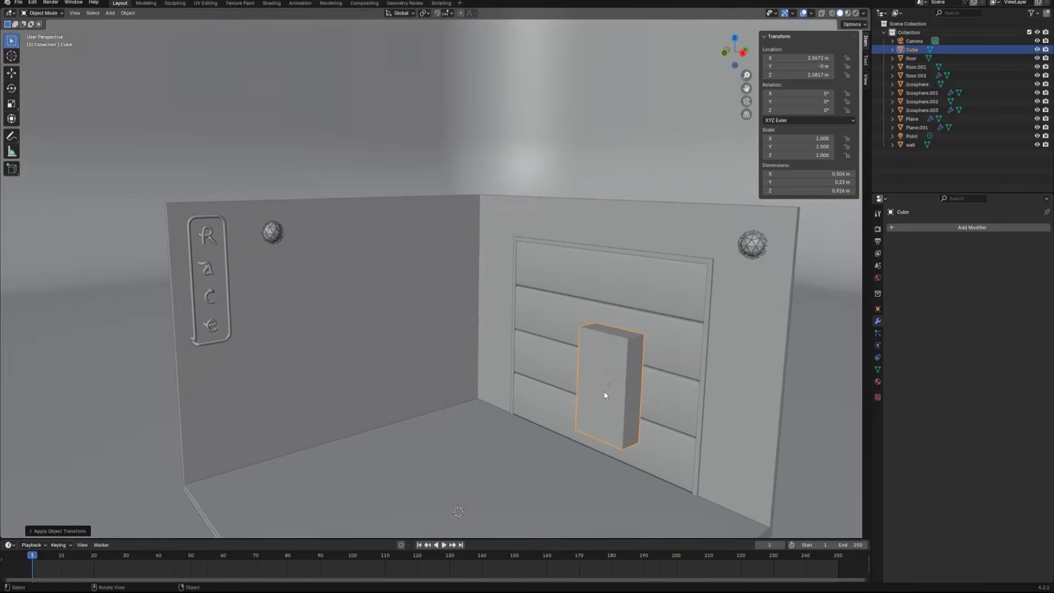
Inset the box's front face, bevel its border, and extrude the panel inward along normals
key("Tab")
key("3")
left_click(629, 402)
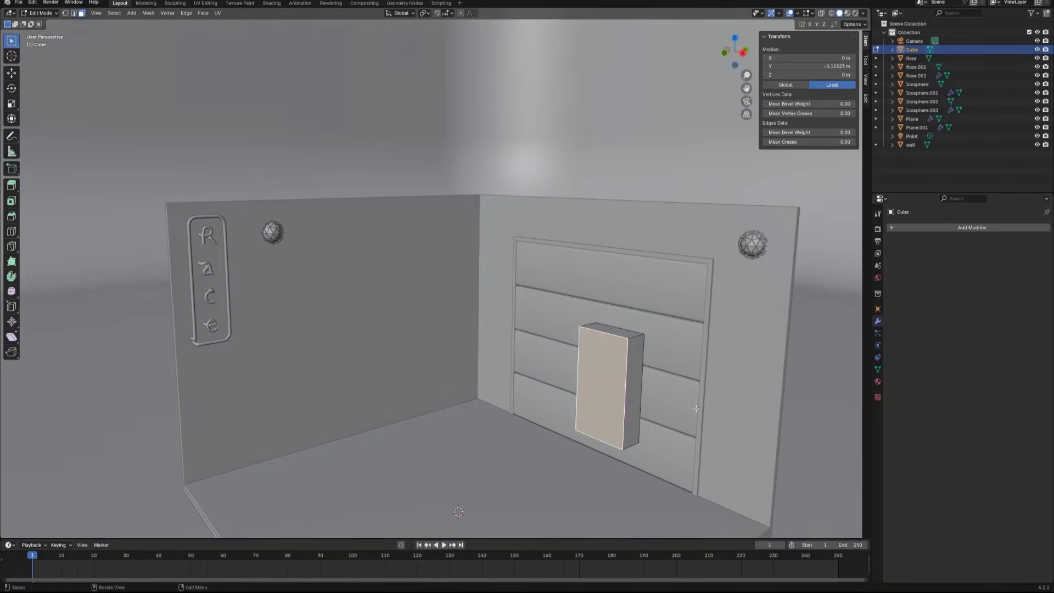
key("i")
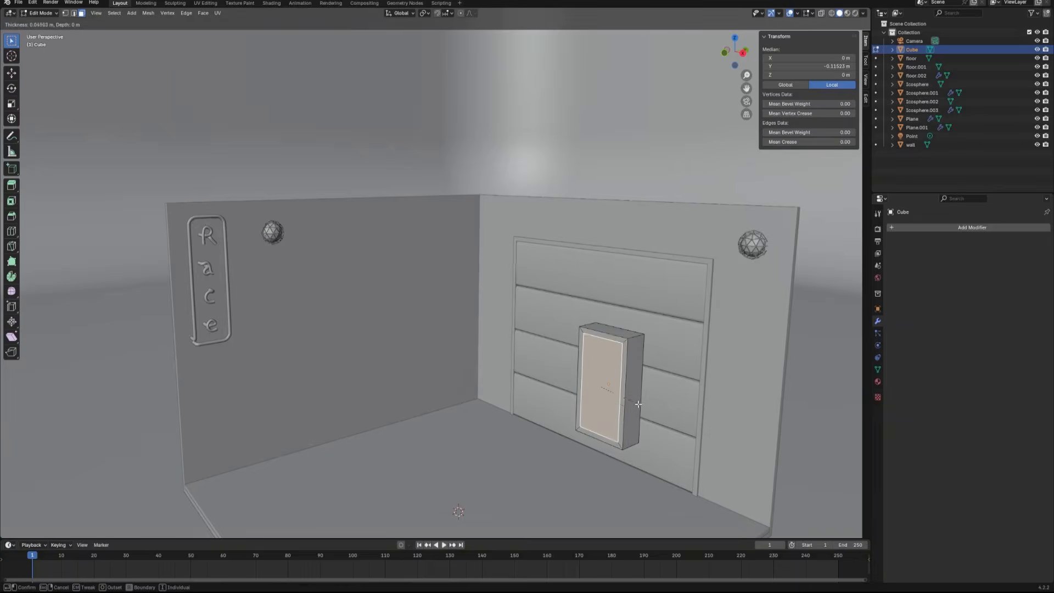
left_click(633, 402)
key("ctrl+b")
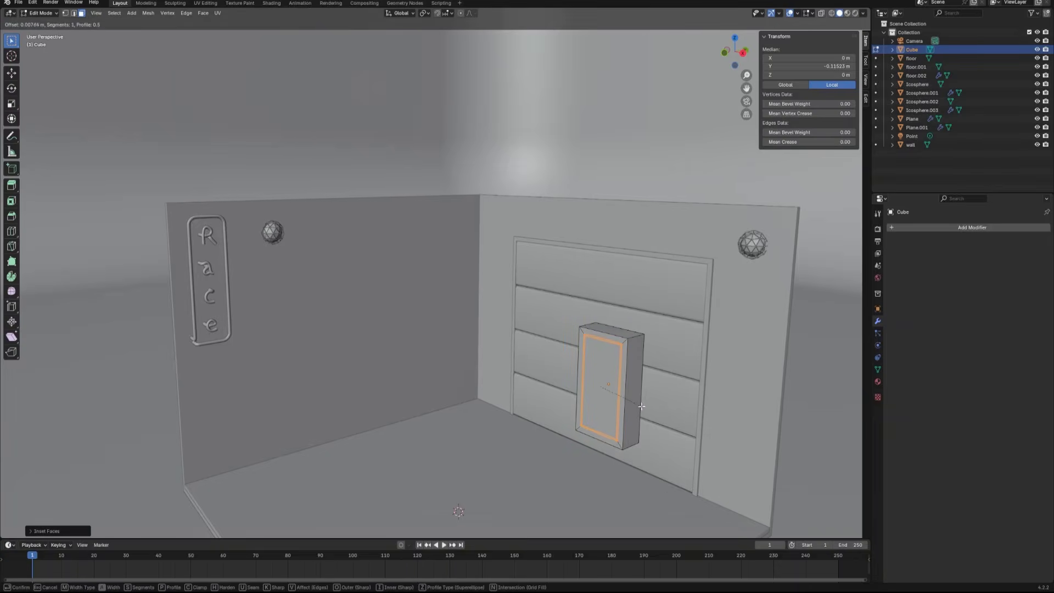
left_click(615, 383)
right_click(615, 384)
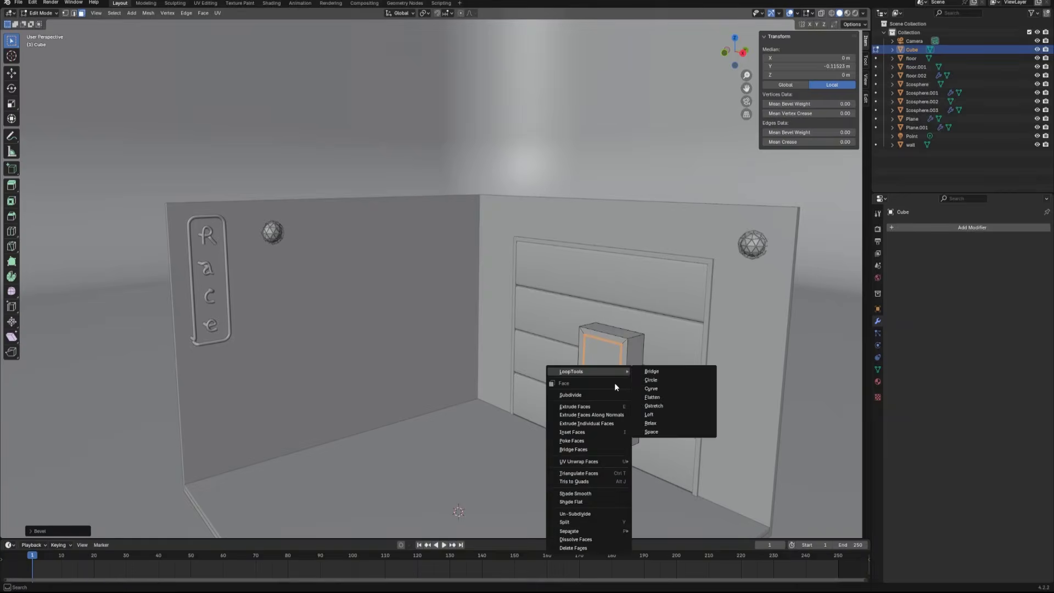
left_click(617, 413)
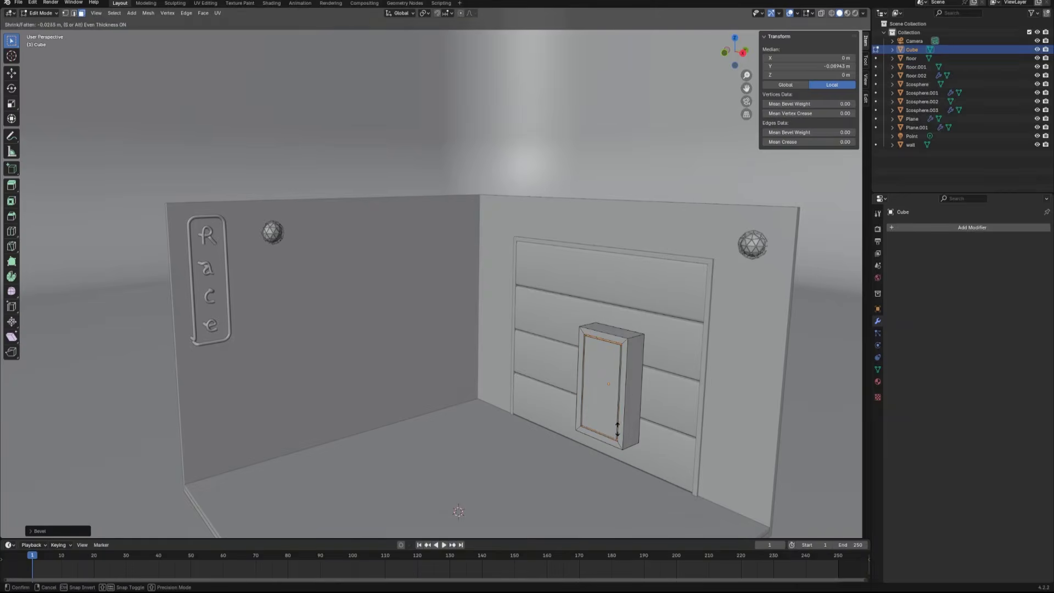
left_click(620, 407)
key("Tab")
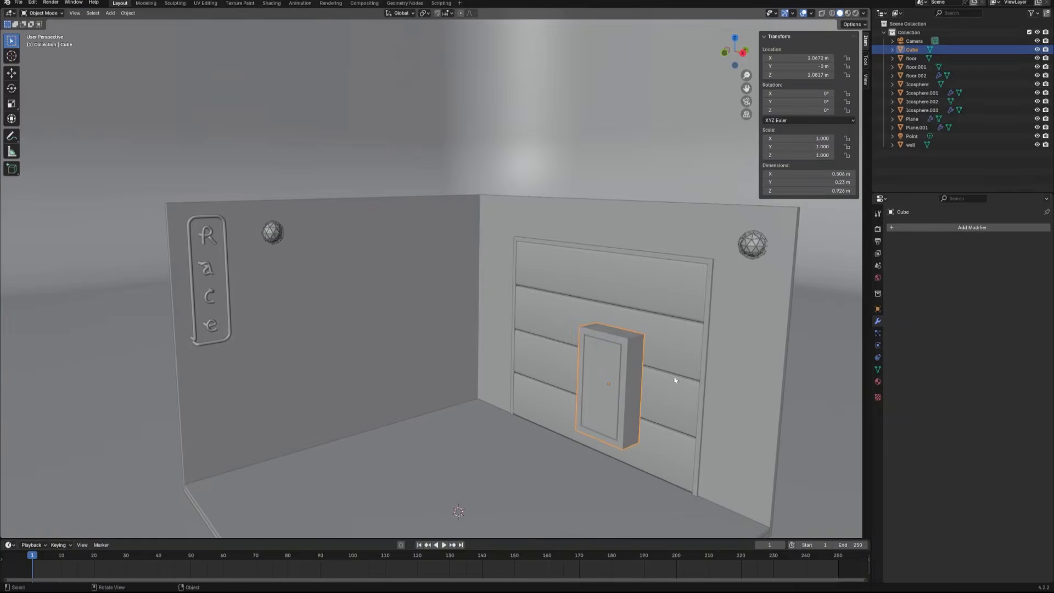
Add a Bevel modifier with 5 segments to the box
left_click(924, 229)
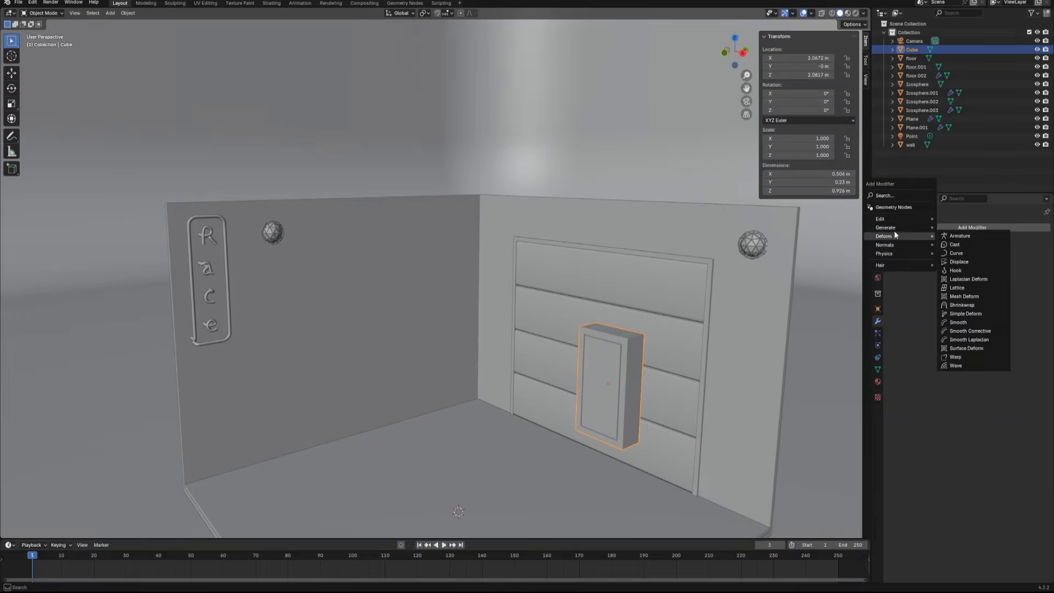
mouse_move(900, 234)
left_click(940, 245)
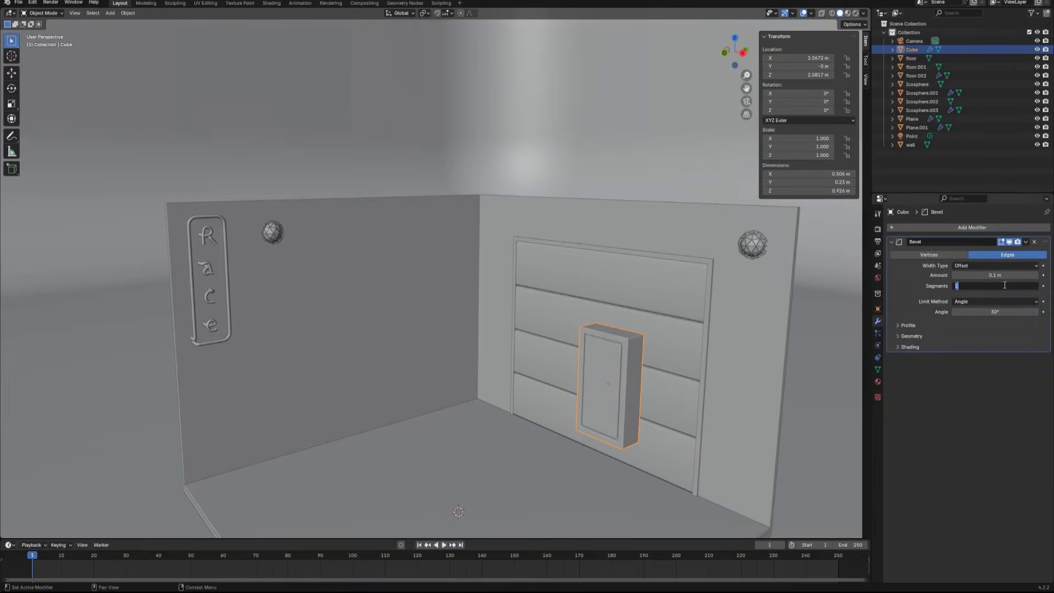
key("Return")
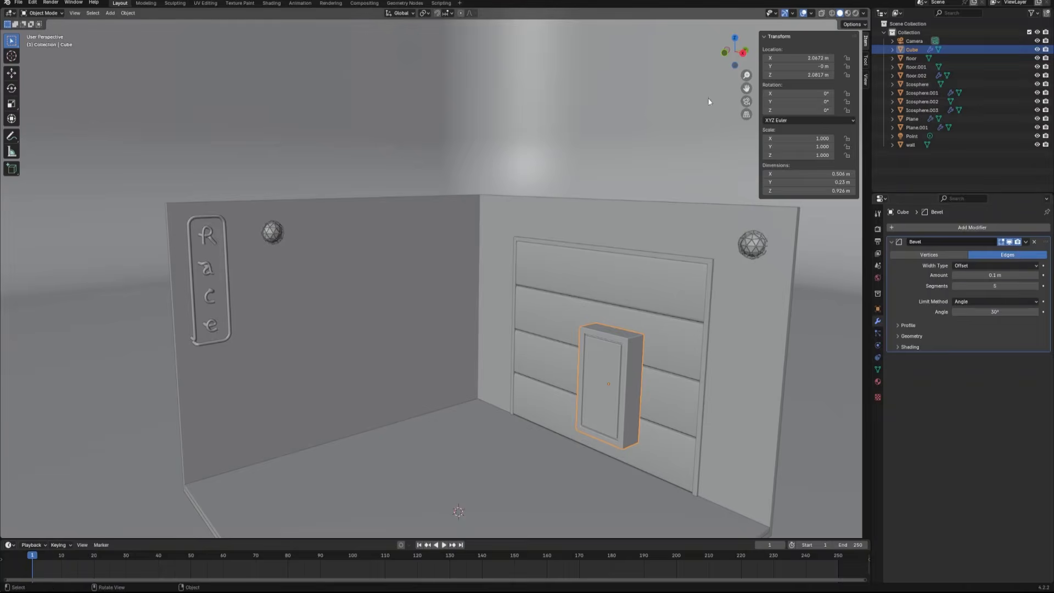
In side view, slide the box to the wall's right edge beside the garage door
left_click(743, 53)
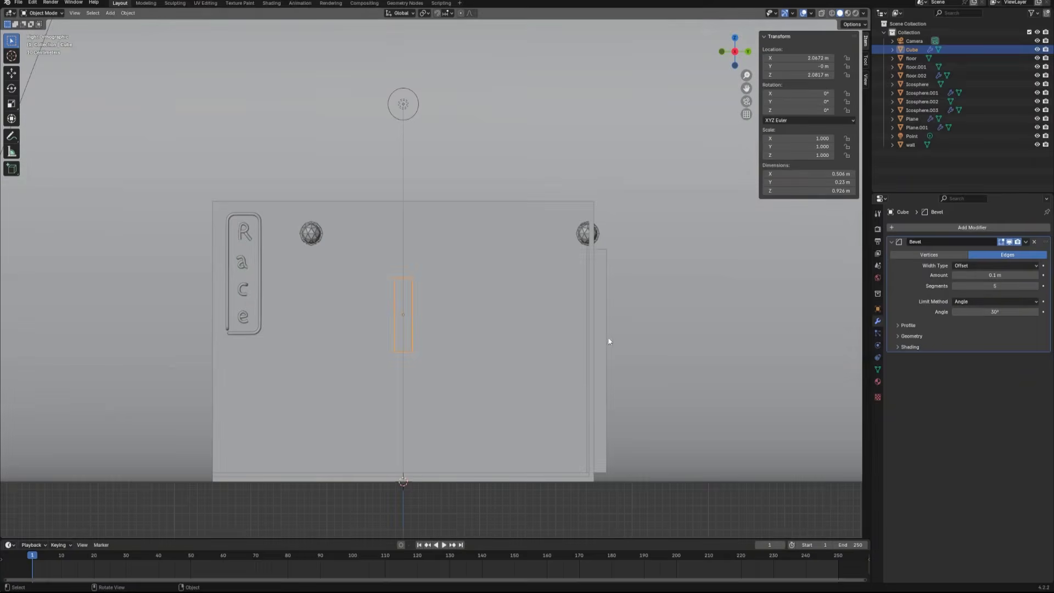
key("g")
key("x")
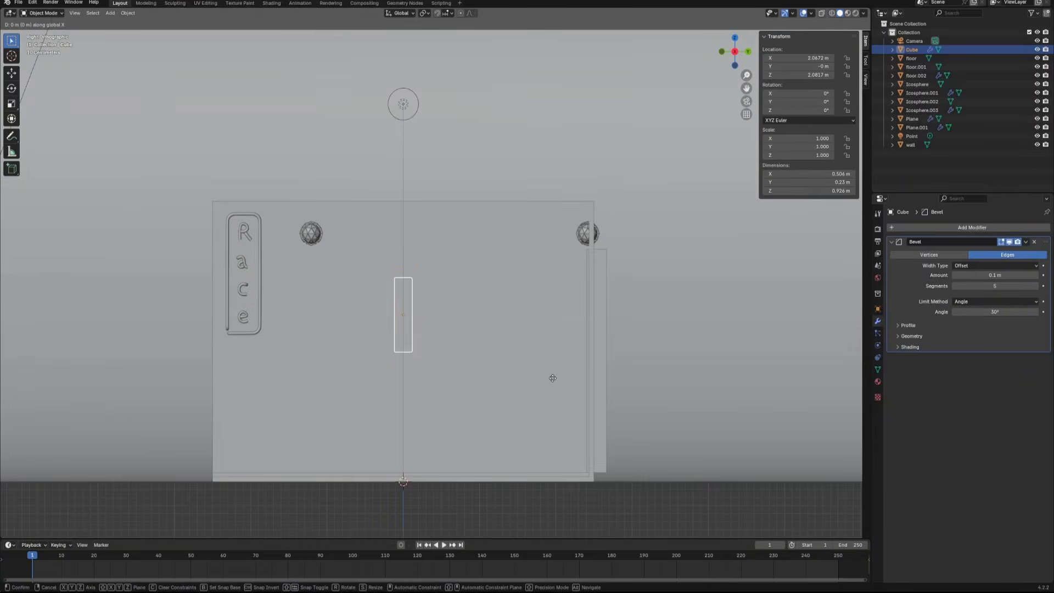
left_click(751, 386)
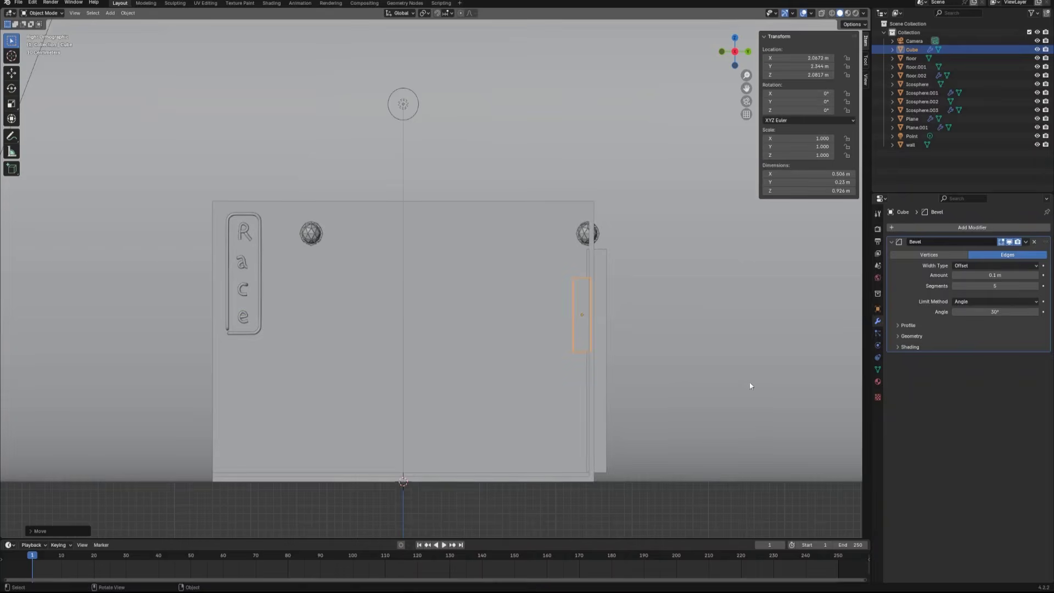
left_click(635, 344)
mouse_move(635, 344)
middle_mouse_down()
mouse_move(671, 350)
mouse_move(640, 363)
middle_mouse_up()
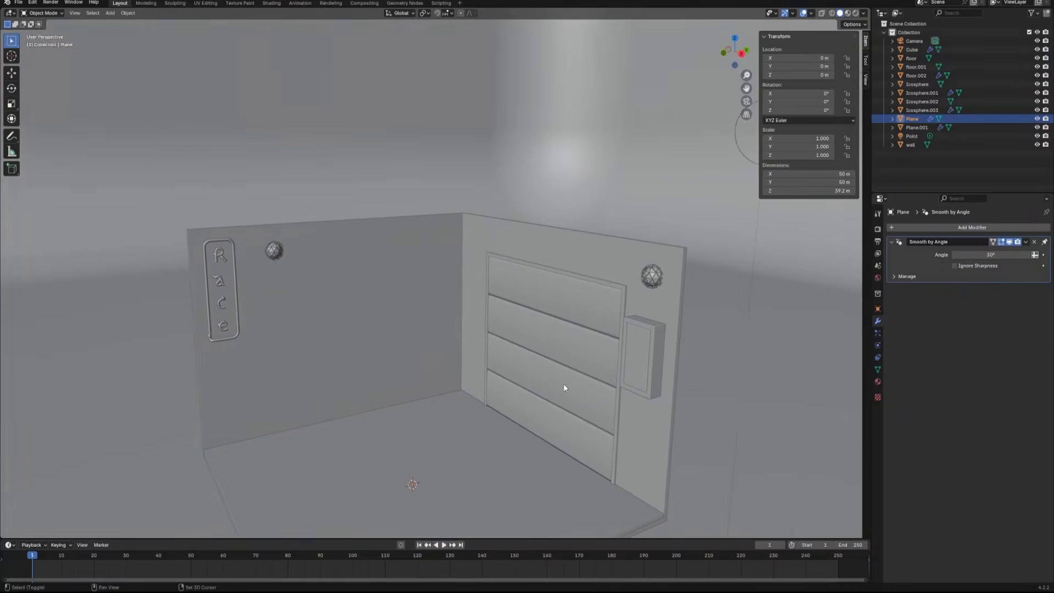
Add a plane, raise it to 1.9062 m, and rotate it 90° on Y to stand upright
key("shift+a")
left_click(620, 384)
key("g")
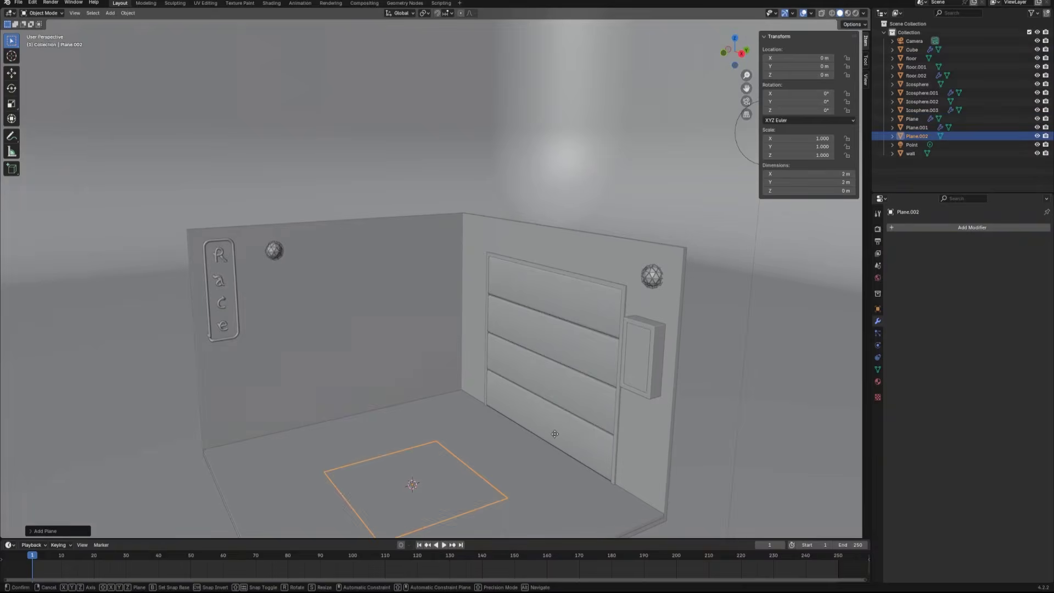
key("z")
left_click(548, 307)
type("r")
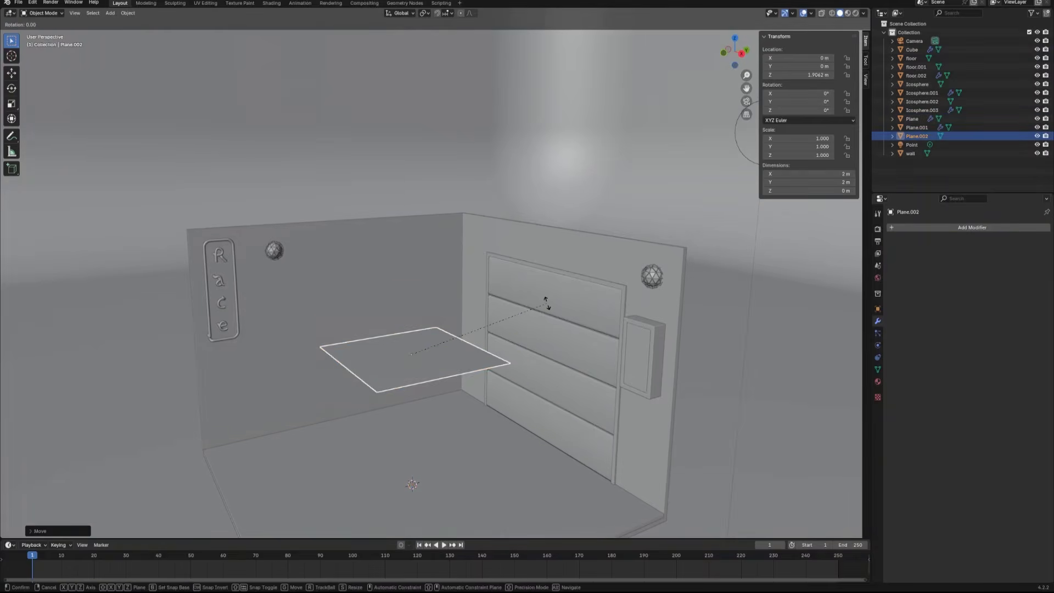
type("y90")
key("Return")
Delete the plane's right edge and face, then slide both free end vertices along Y to shorten them
key("Tab")
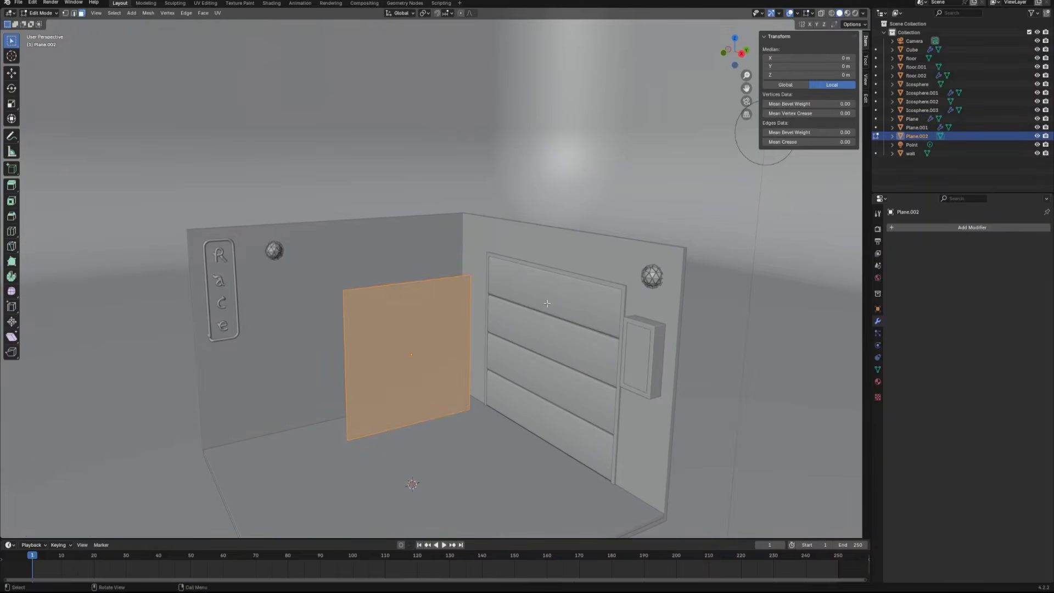
key("2")
left_click(468, 362)
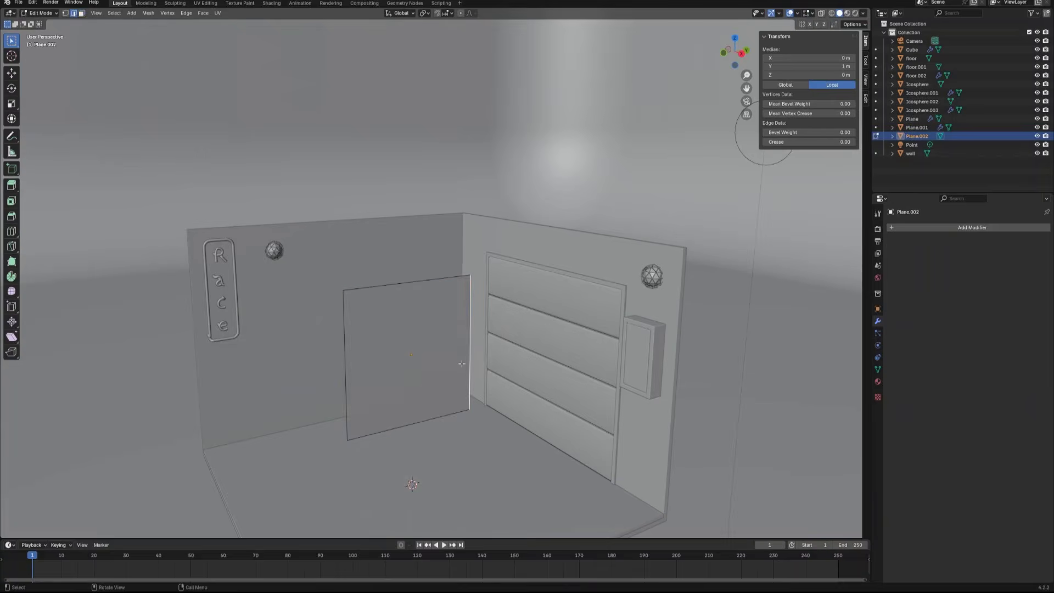
key("x")
left_click(453, 354)
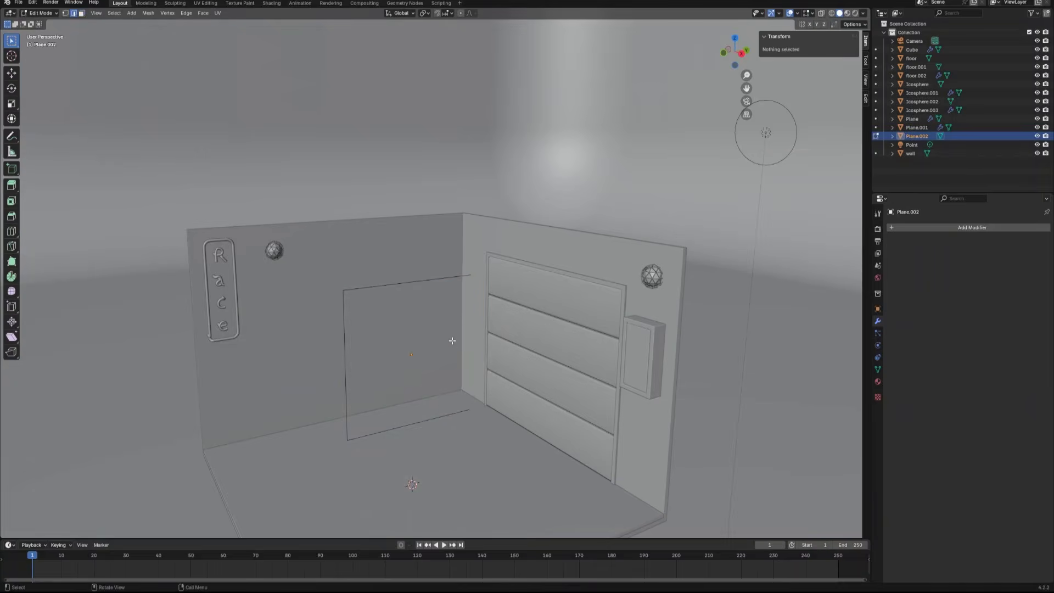
left_click(467, 273)
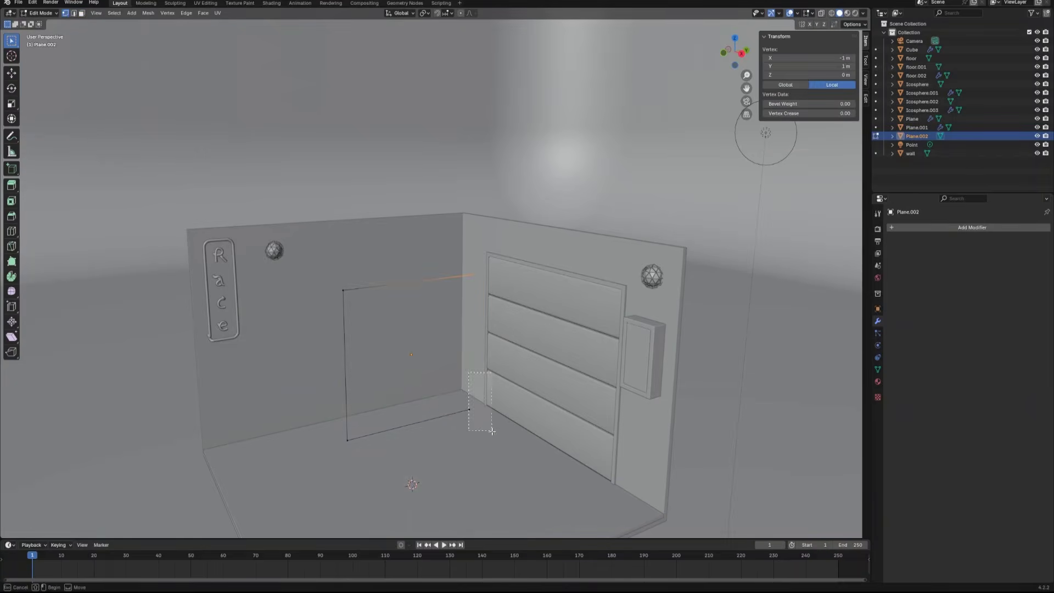
left_click(469, 409, "shift")
key("g")
key("y")
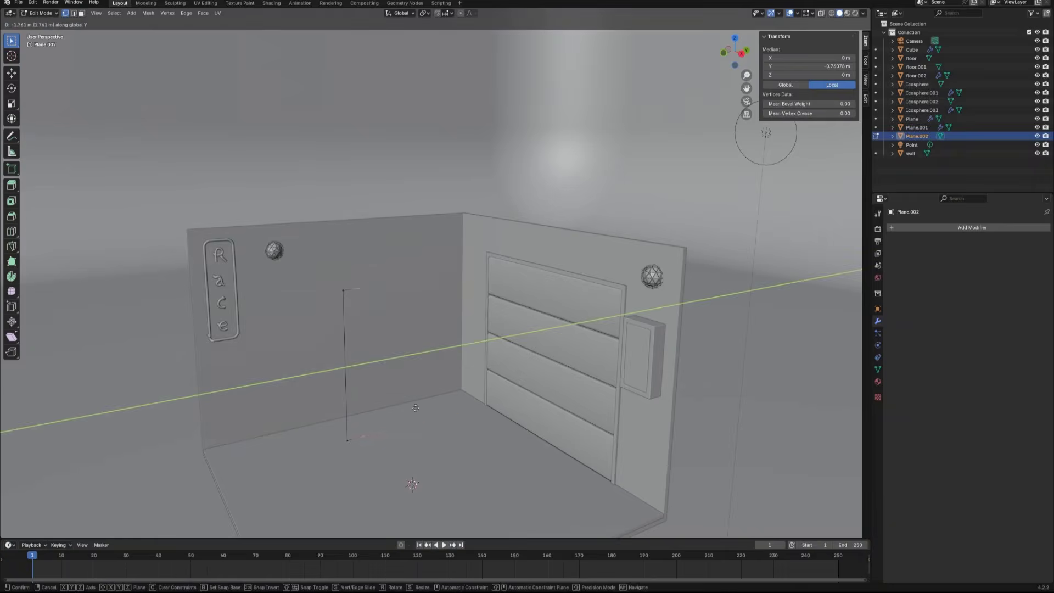
left_click(417, 412)
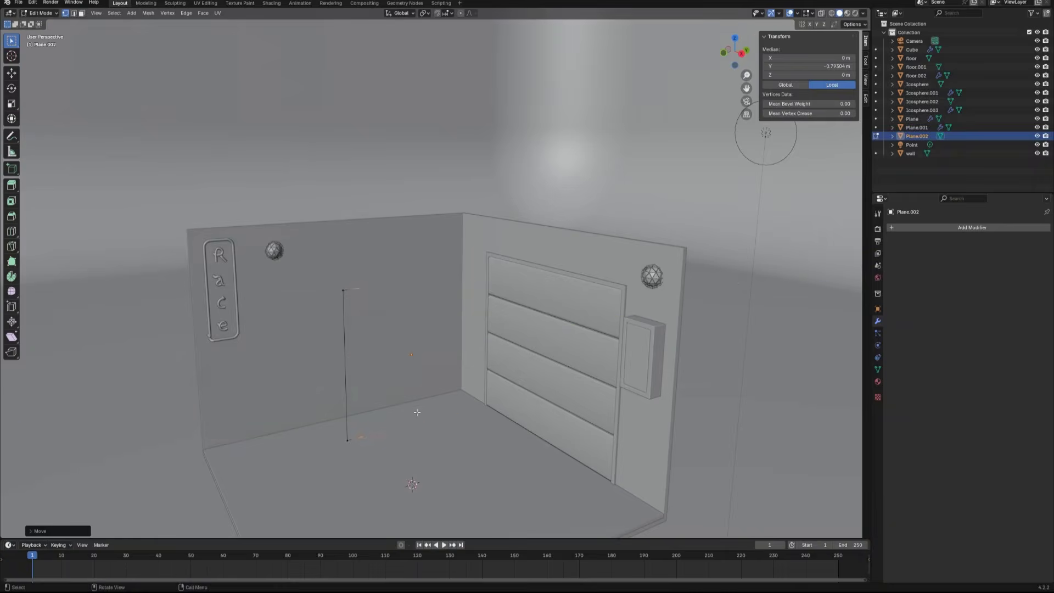
Set the outline's origin to its geometry and move it beside the electric box
key("Tab")
right_click(361, 352)
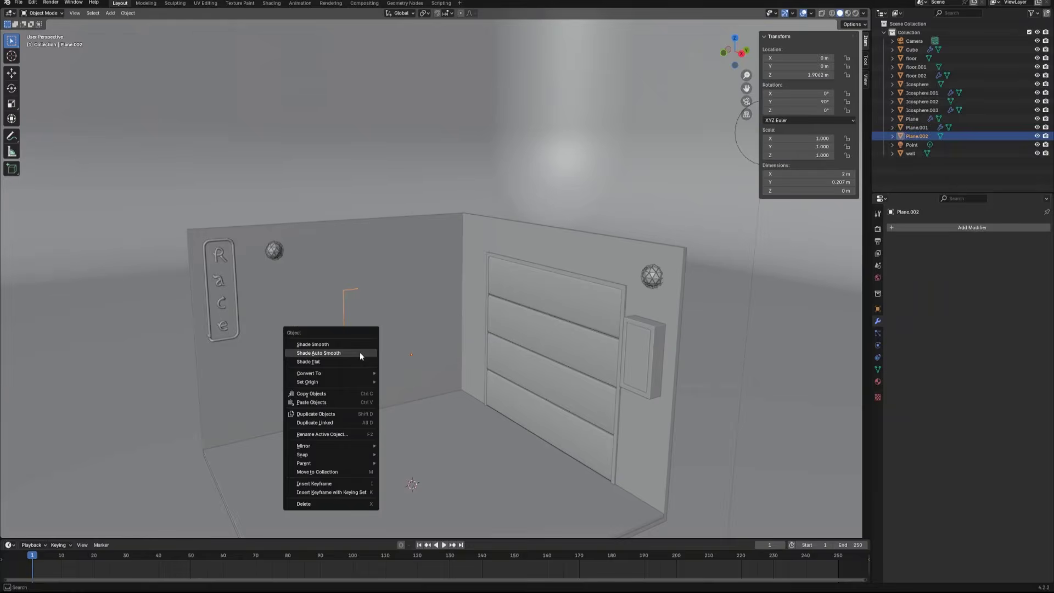
mouse_move(351, 380)
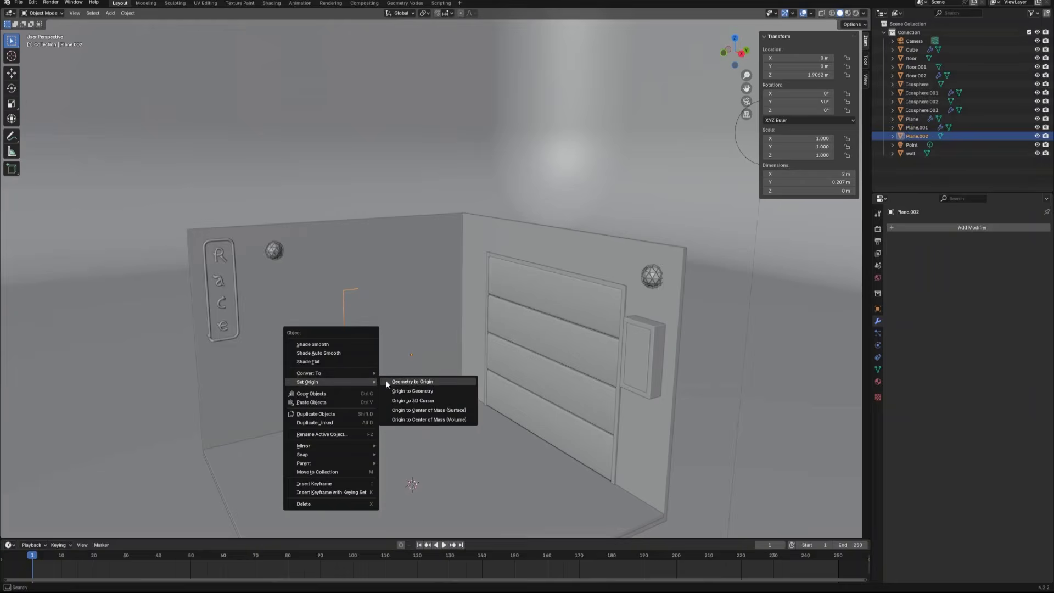
left_click(398, 390)
key("KP_3")
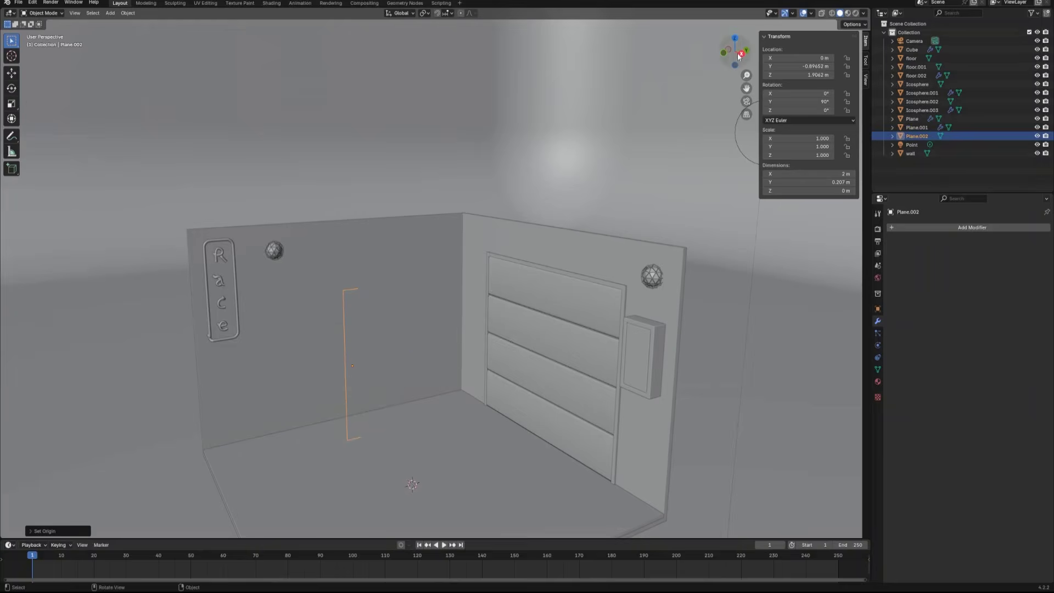
key("g")
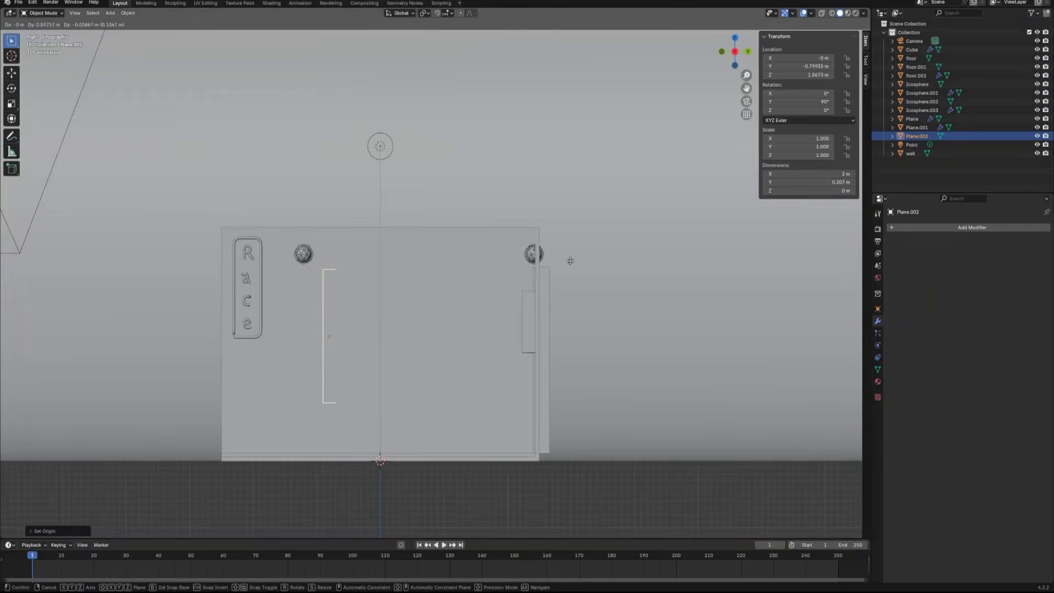
left_click(761, 273)
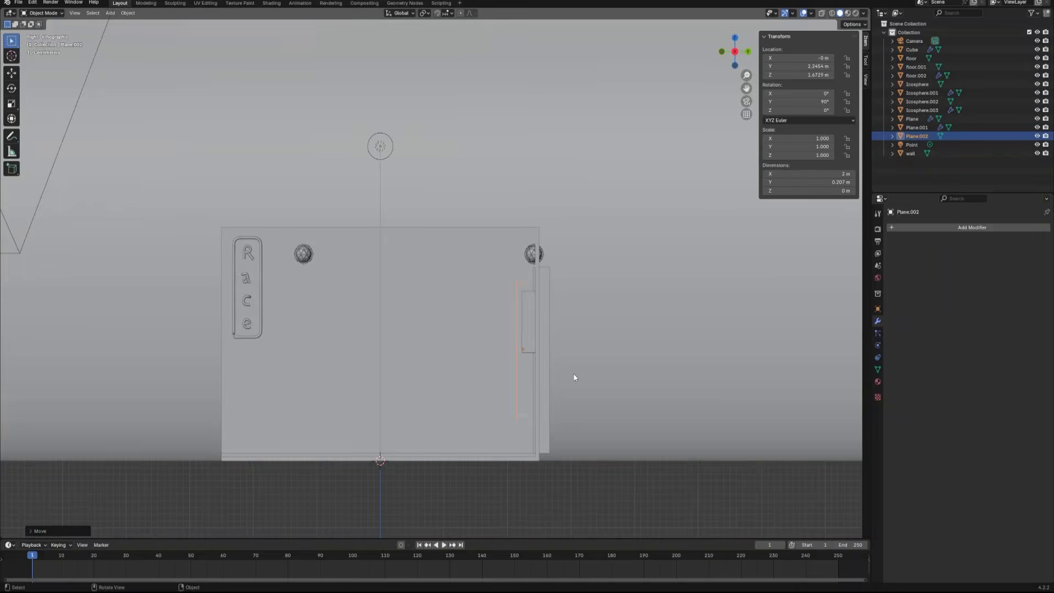
Move the outline's selected vertices along X in Edit Mode
key("Tab")
key("g")
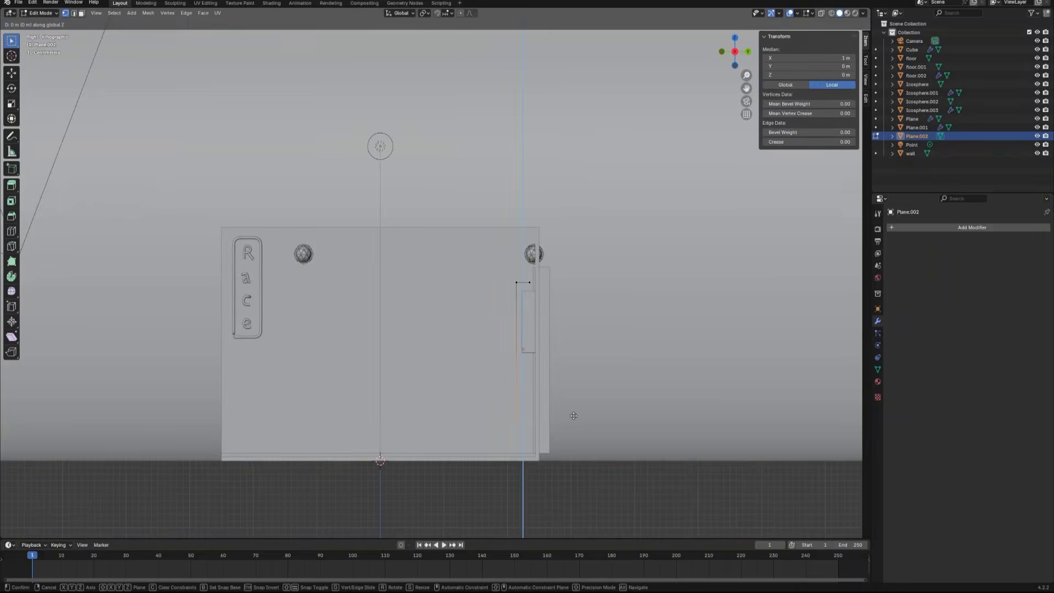
left_click(595, 19)
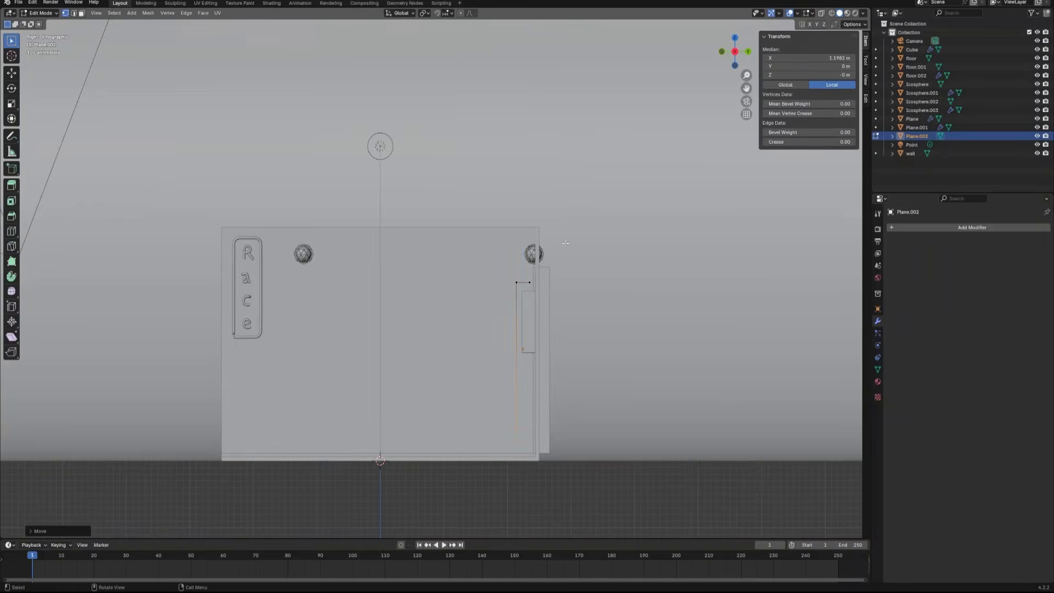
Bevel the outline's selected corner vertices with 5 segments to round them
left_click(519, 280)
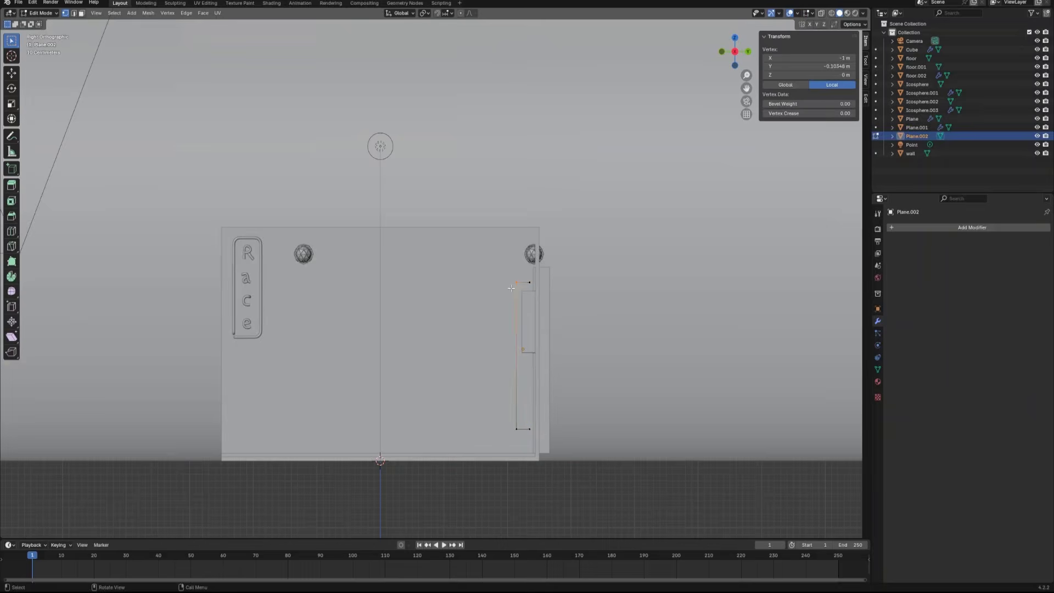
left_click(519, 404, "shift")
key("Tab")
right_click(518, 405)
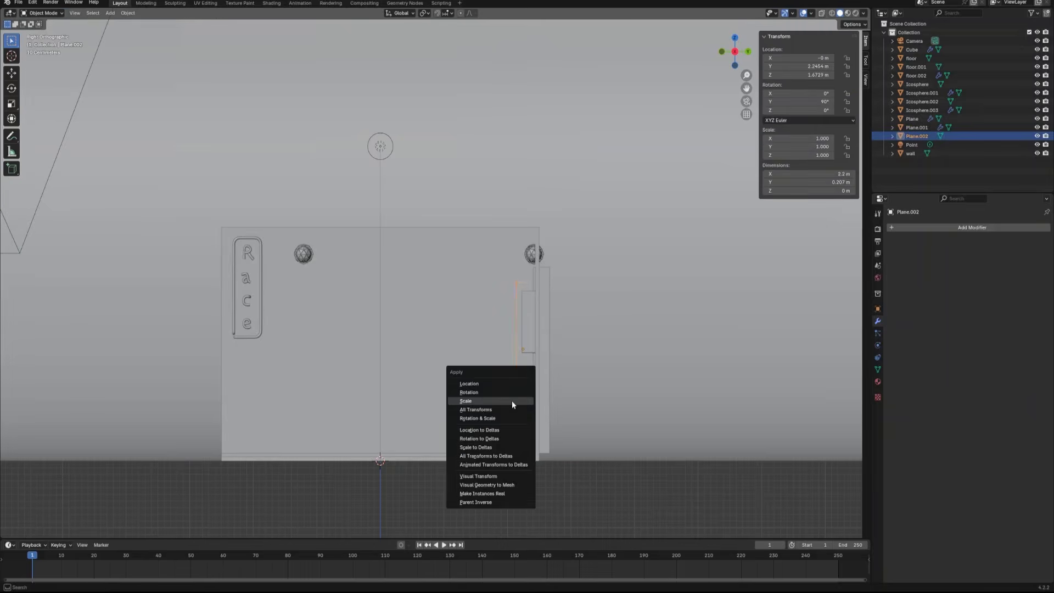
key("Escape")
key("Tab")
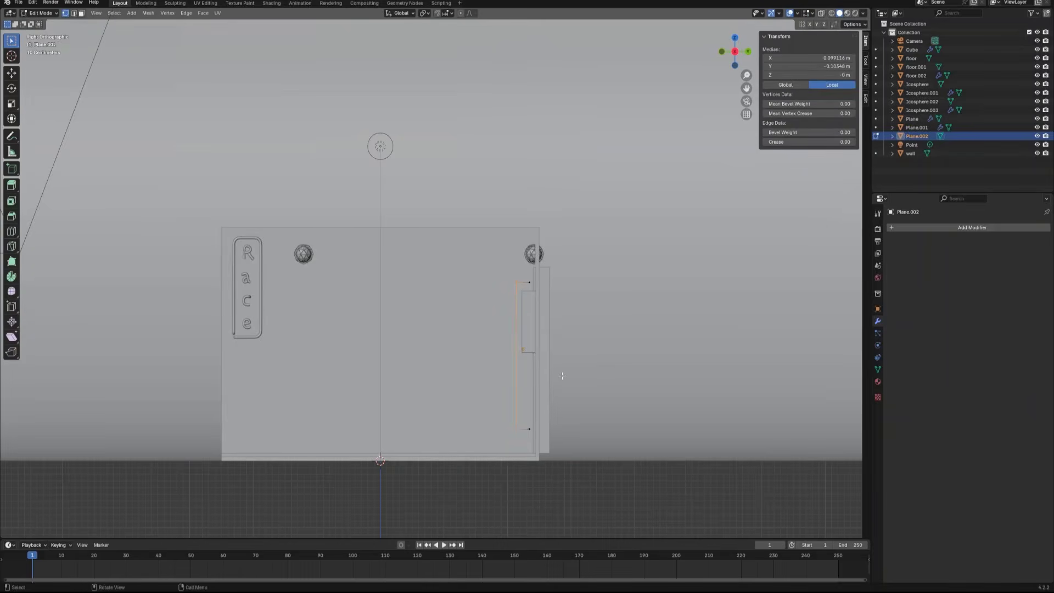
key("ctrl+b")
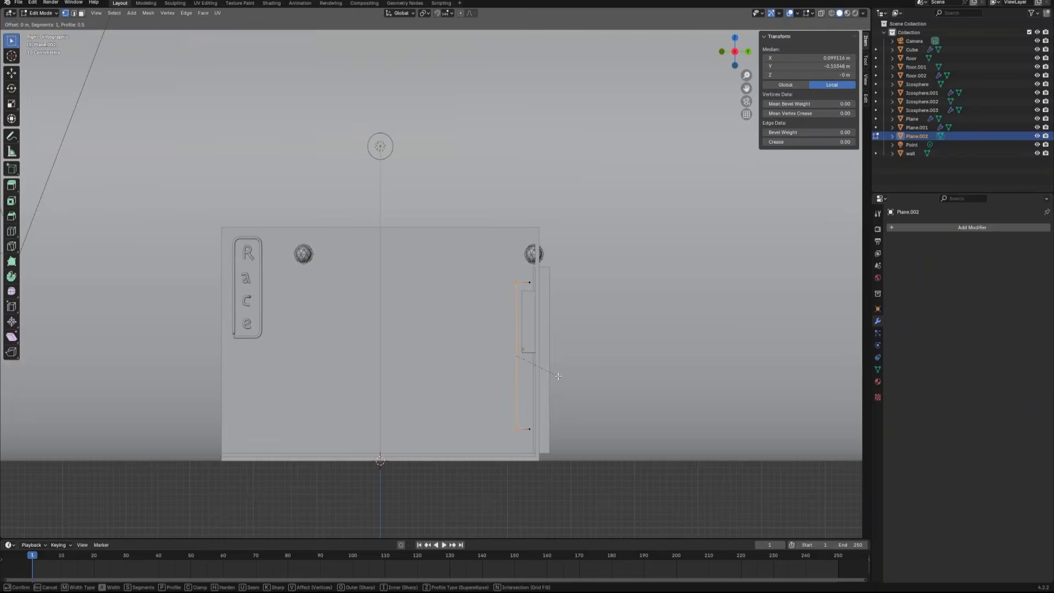
scroll(614, 426, "up", 4)
left_click(622, 431)
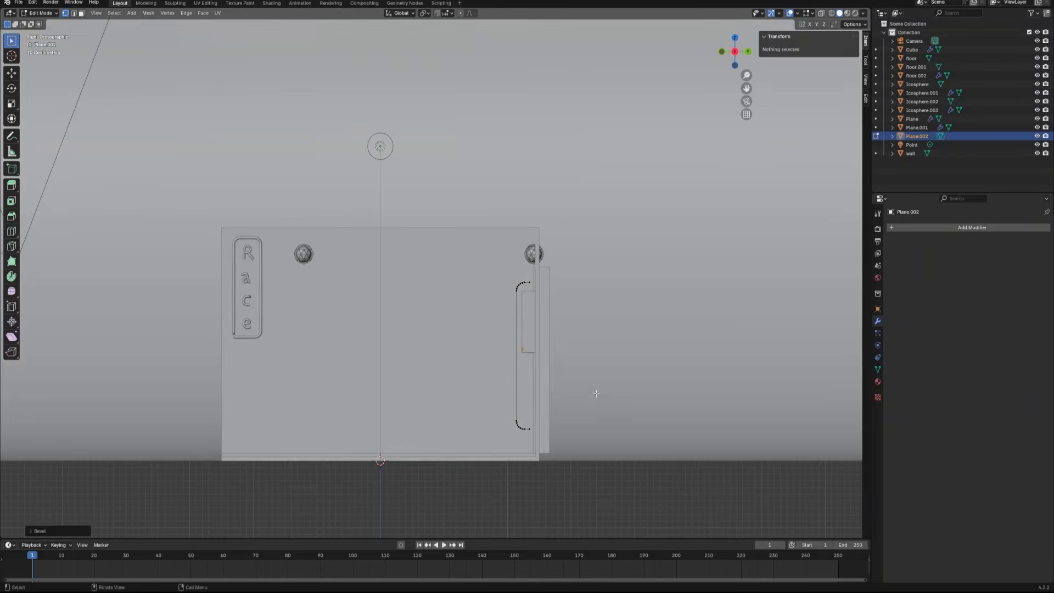
Slide the outline along X to 1.9347 m, against the wall beside the electric box
key("Tab")
middle_click_drag(568, 367, 588, 365)
key("g")
key("x")
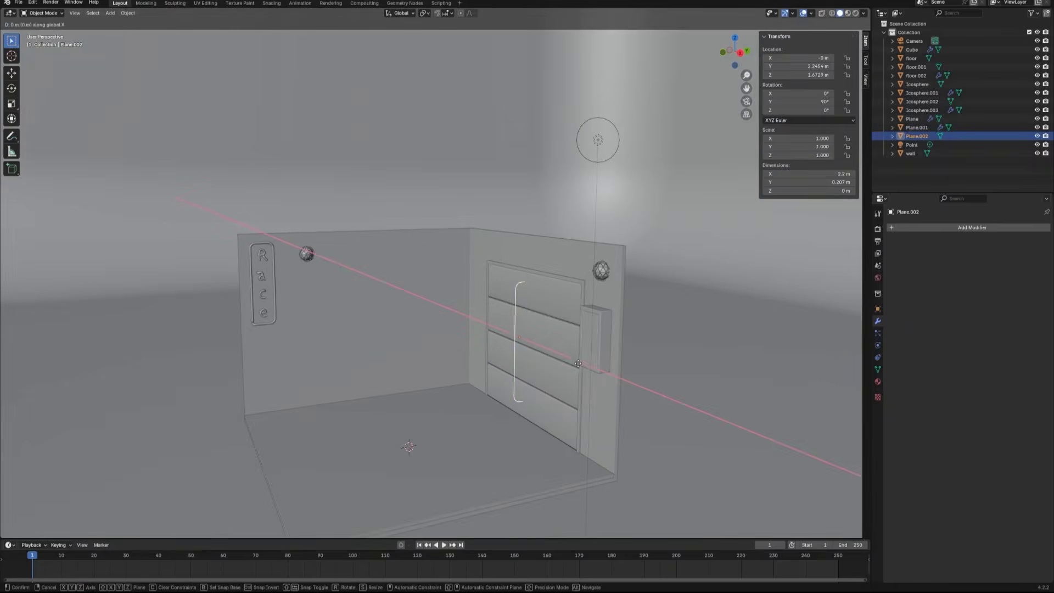
left_click(651, 387)
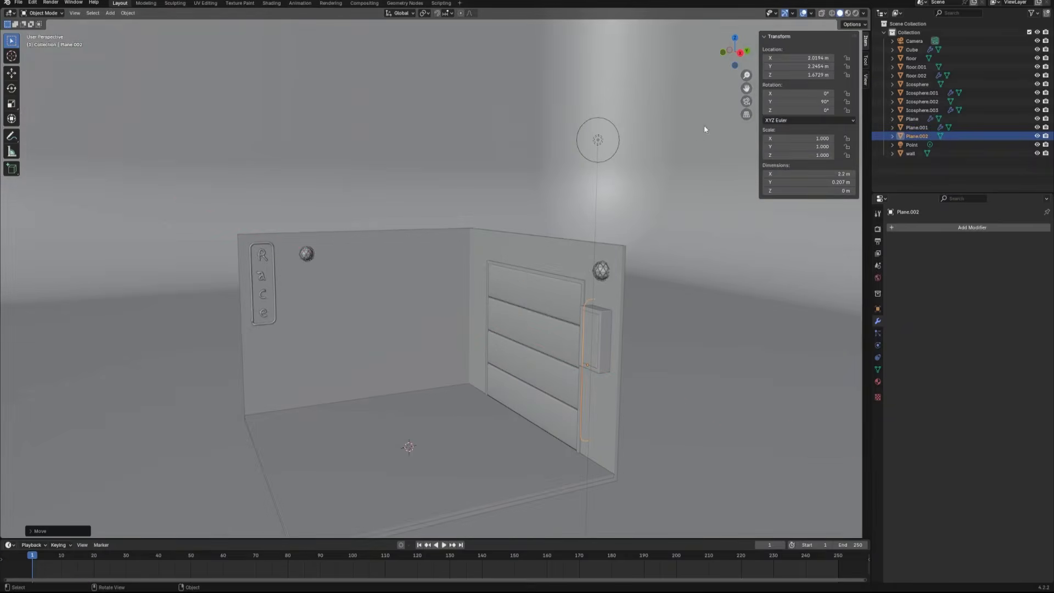
left_click(723, 53)
key("g")
key("x")
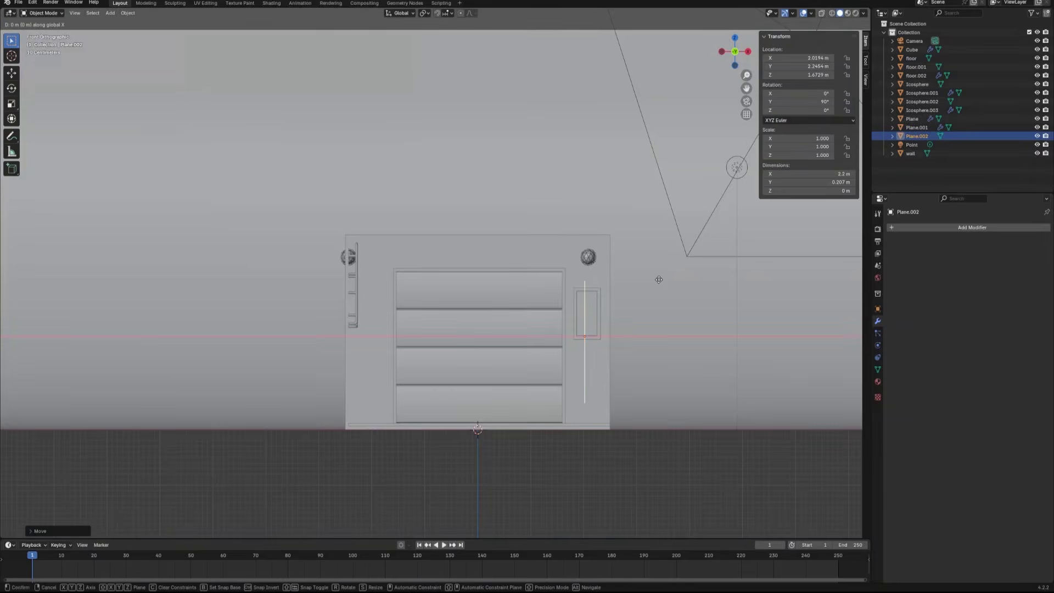
left_click(614, 289)
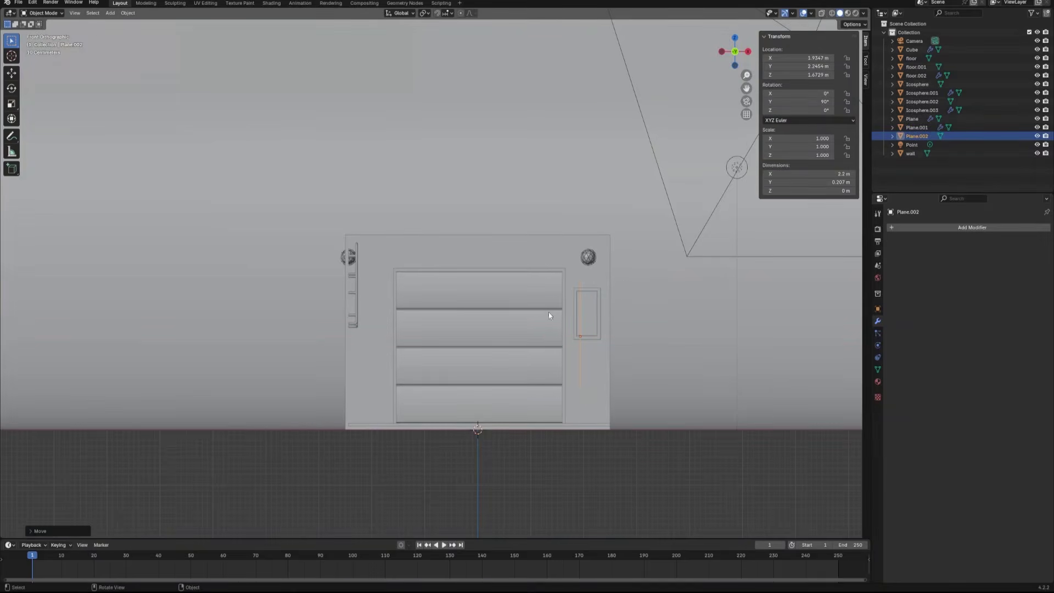
Convert the outline to a curve with 0.03 m bevel depth, applied scale and bevel resolution 5
right_click(549, 295)
mouse_move(578, 294)
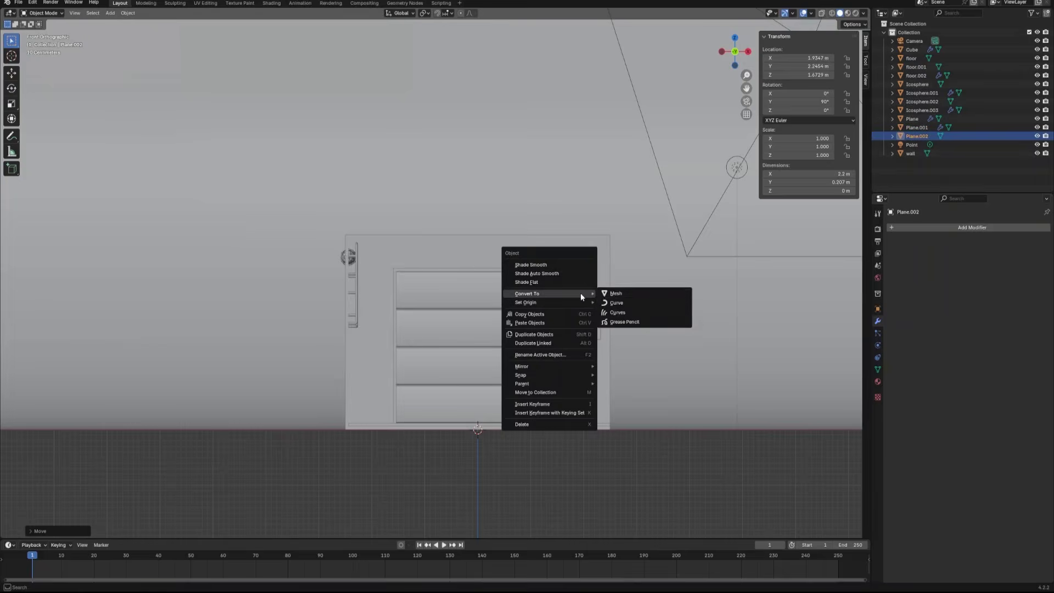
left_click(614, 303)
left_click(877, 357)
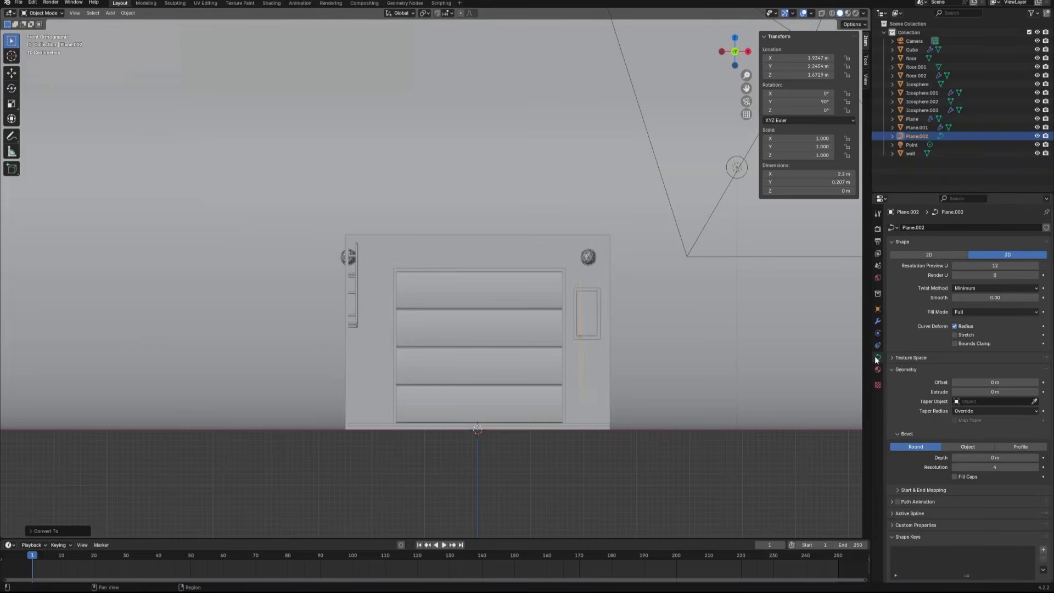
left_click(1037, 458)
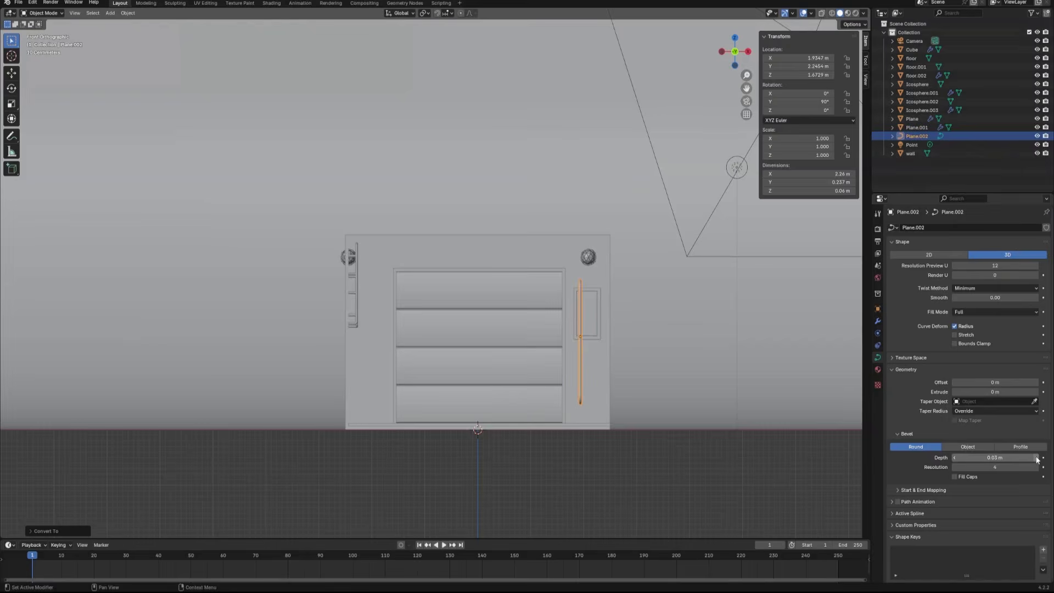
key("ctrl+a")
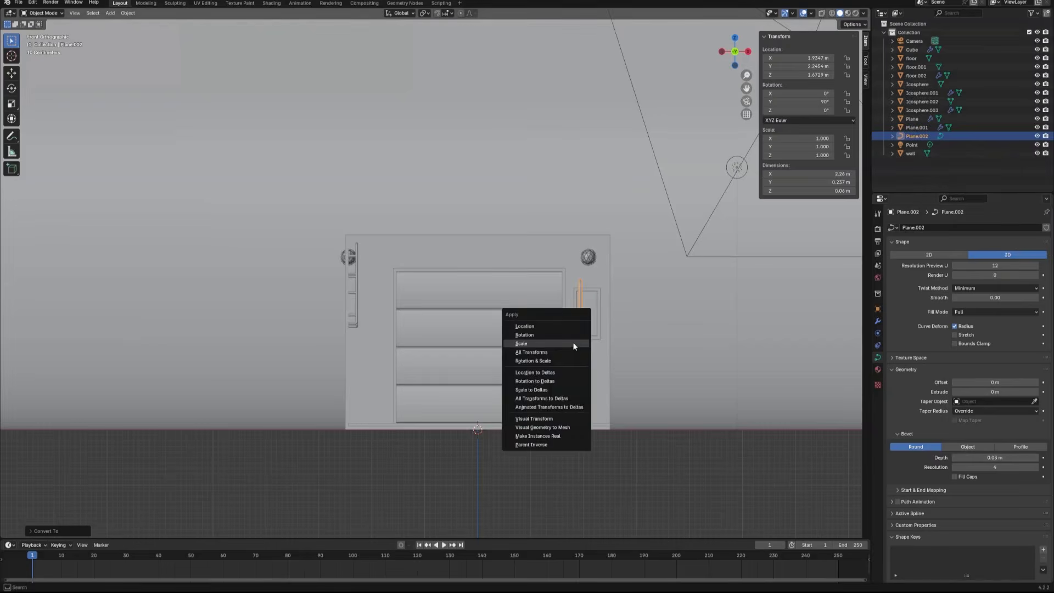
left_click(575, 346)
left_click(1037, 467)
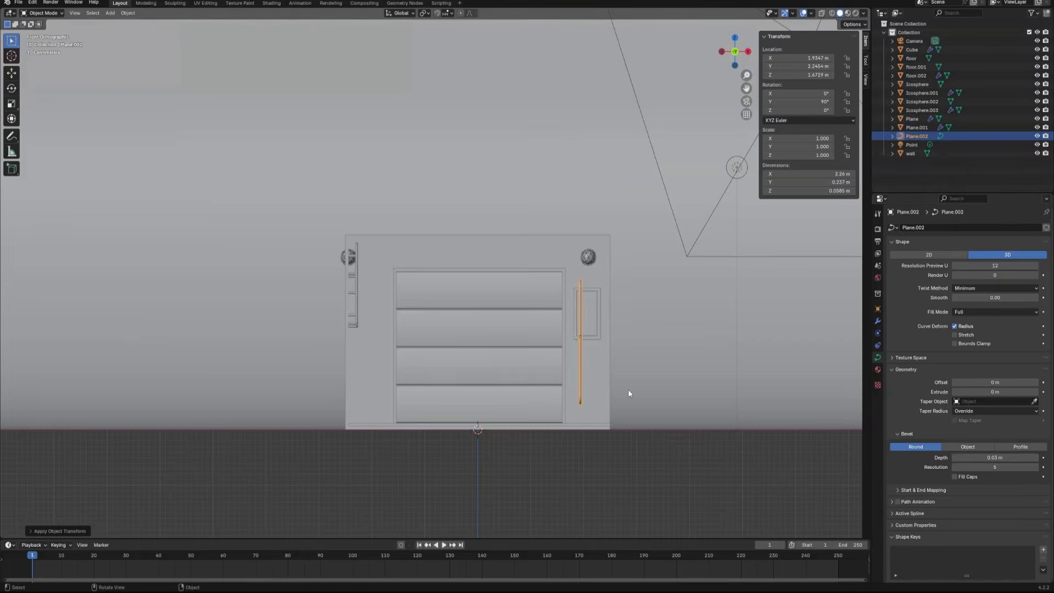
Move the tube along Y to 2.4352 m, beside the electric box
mouse_move(629, 394)
middle_mouse_down()
mouse_move(682, 381)
mouse_move(622, 387)
middle_mouse_up()
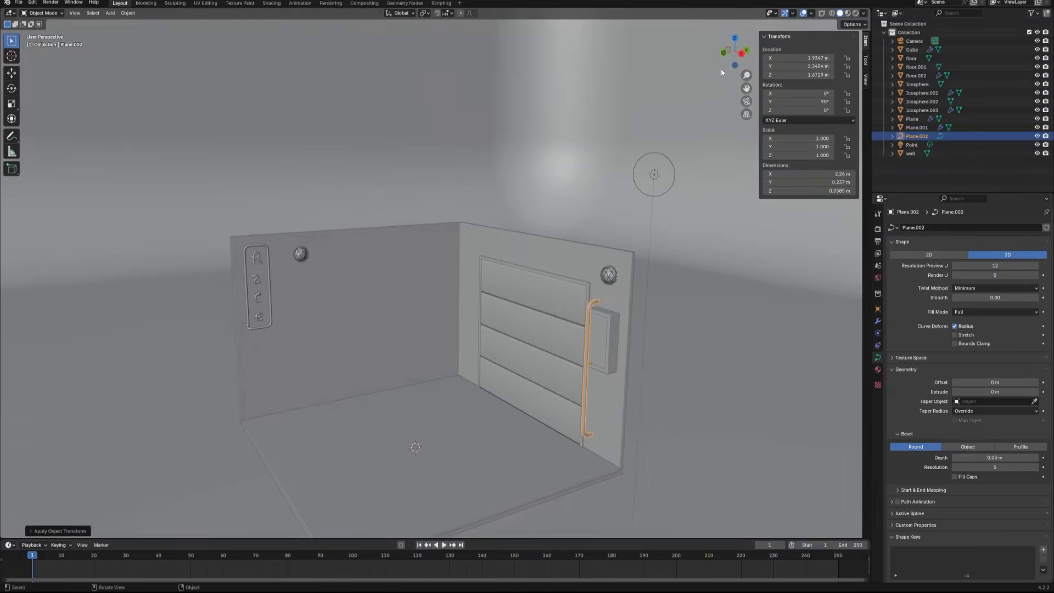
left_click(742, 54)
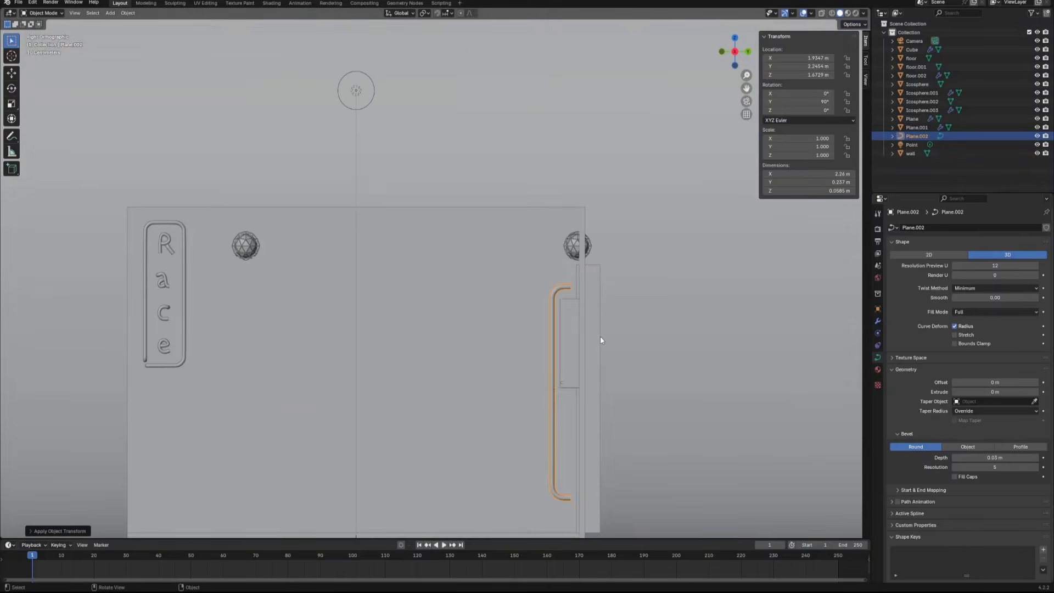
key("g")
key("y")
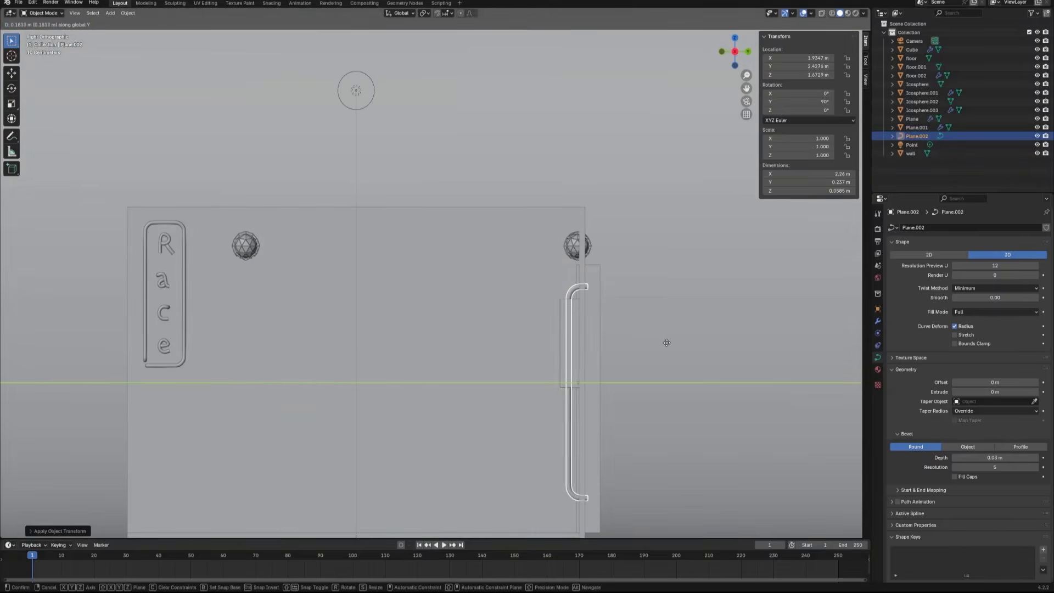
left_click(672, 343)
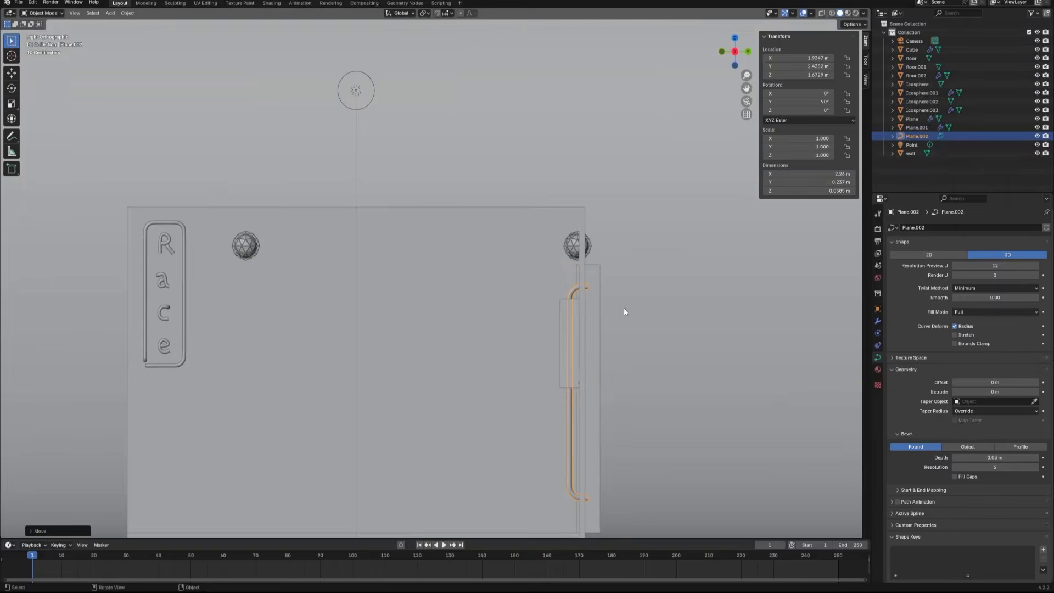
Shift the curve's top and bottom endpoints along Y to adjust the tube's run
key("Tab")
left_click(593, 281)
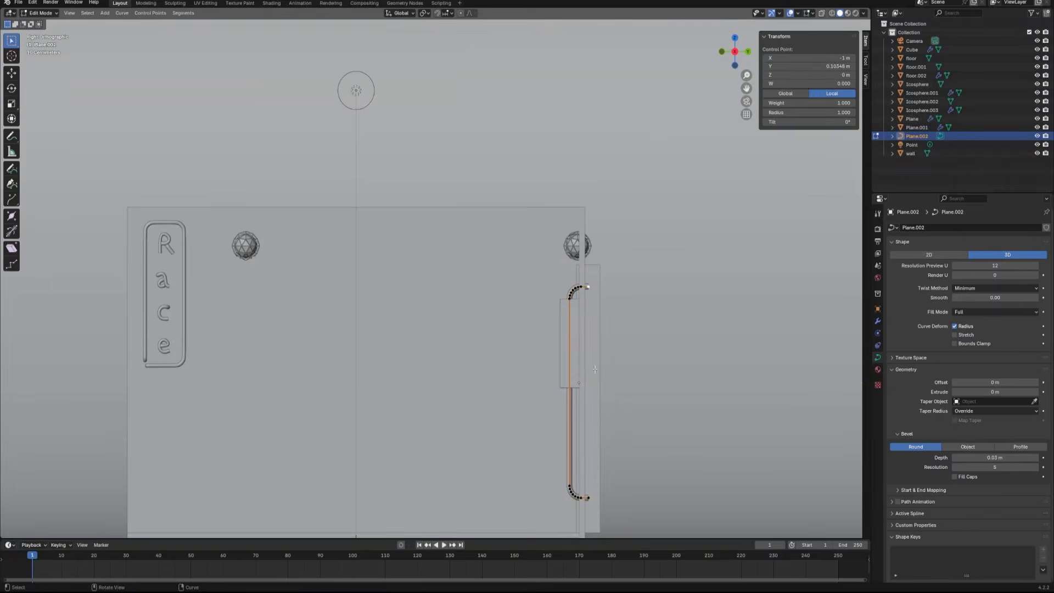
left_click(587, 498, "shift")
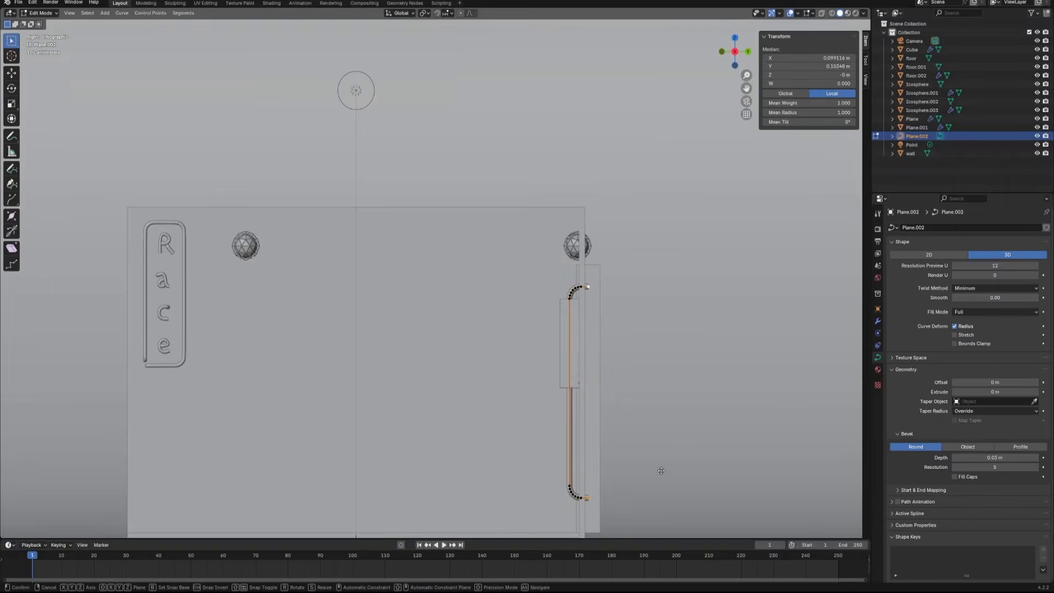
key("g")
key("y")
left_click(614, 473)
key("Tab")
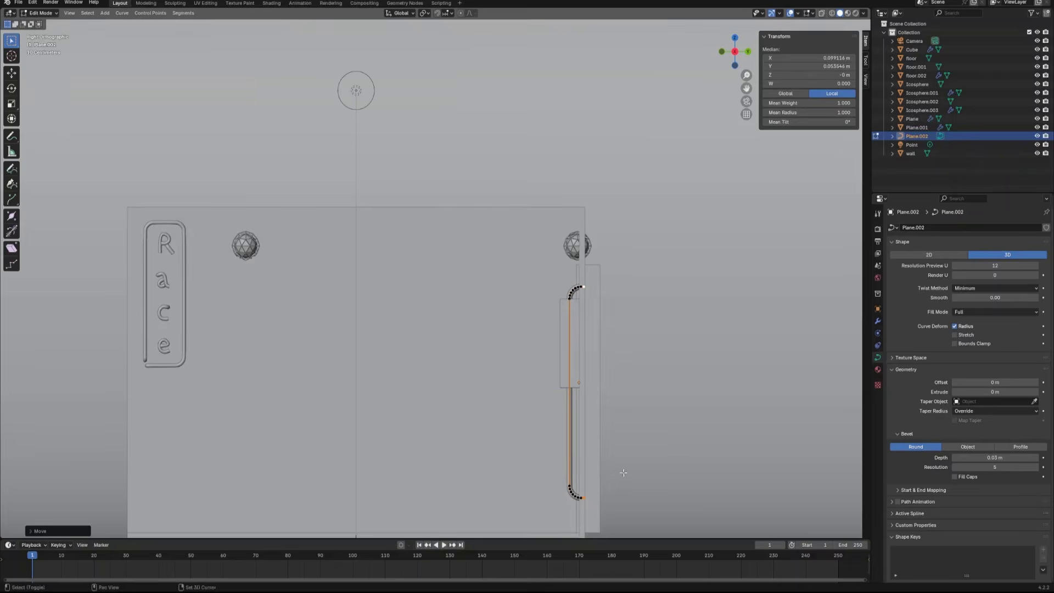
middle_click_drag(636, 391, 671, 391)
Add an Array modifier to the tube with relative offset X 0, Y 0, Z 1.5
left_click(674, 410)
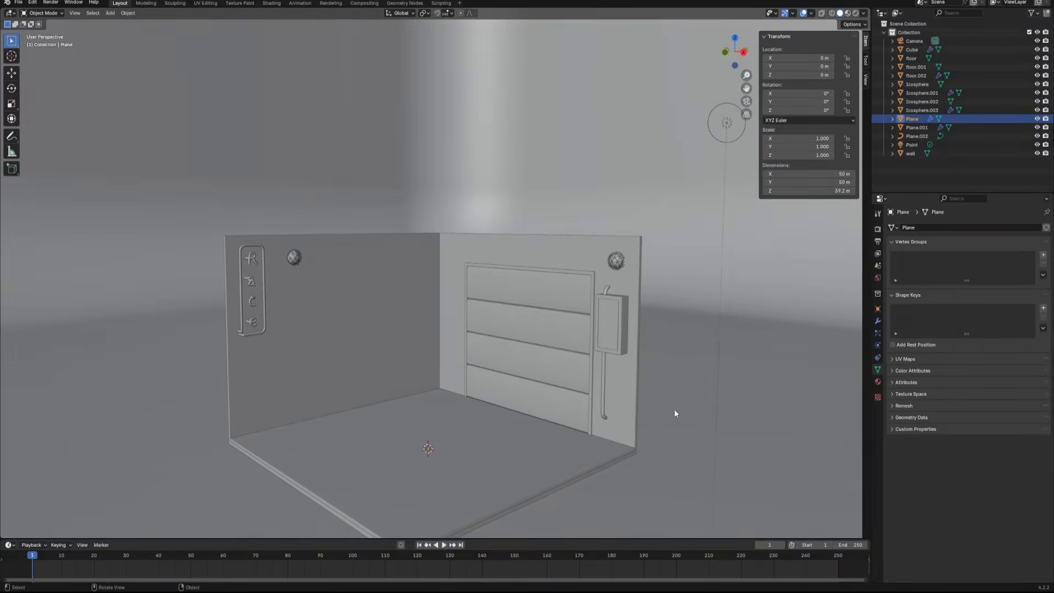
left_click(605, 393)
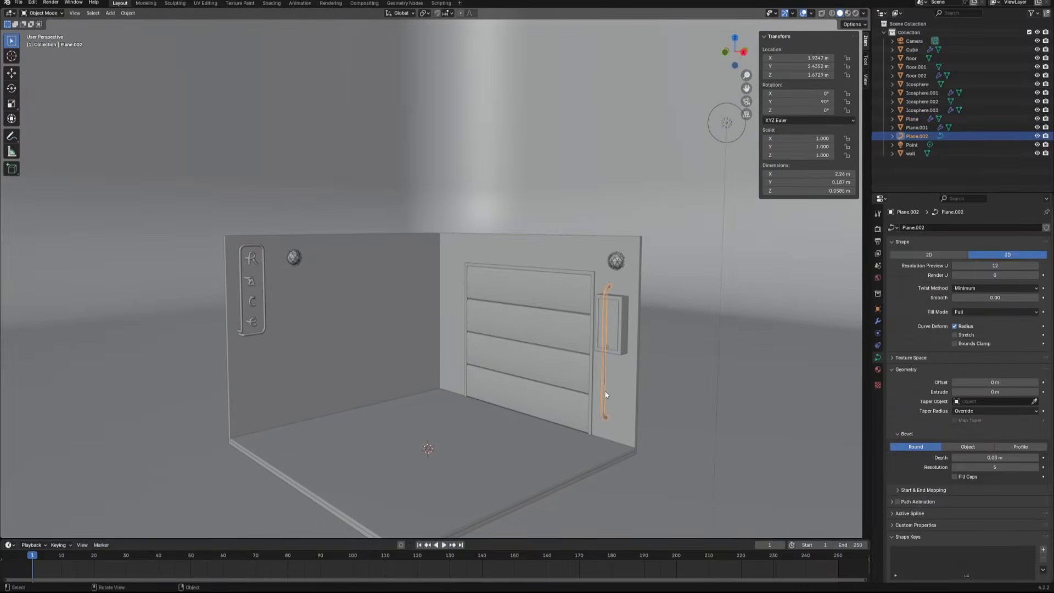
left_click(878, 321)
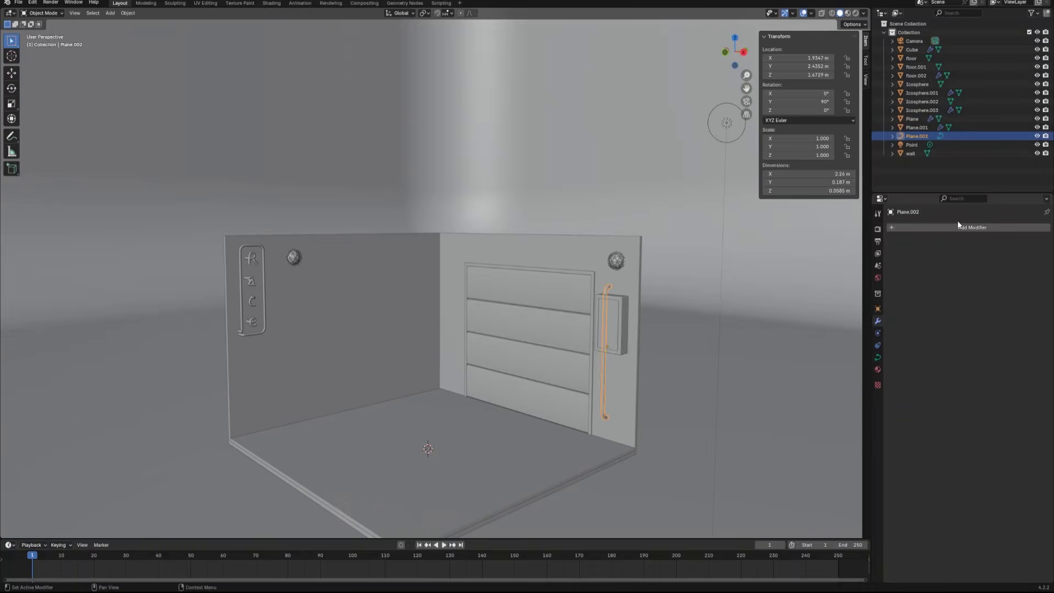
left_click(958, 228)
mouse_move(958, 228)
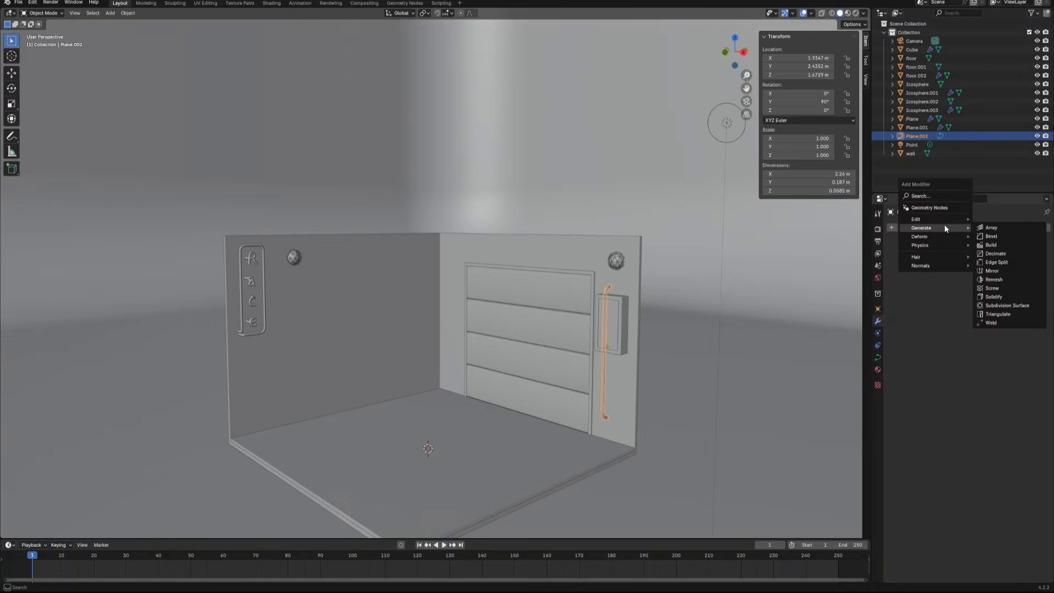
left_click(991, 228)
left_click(990, 291)
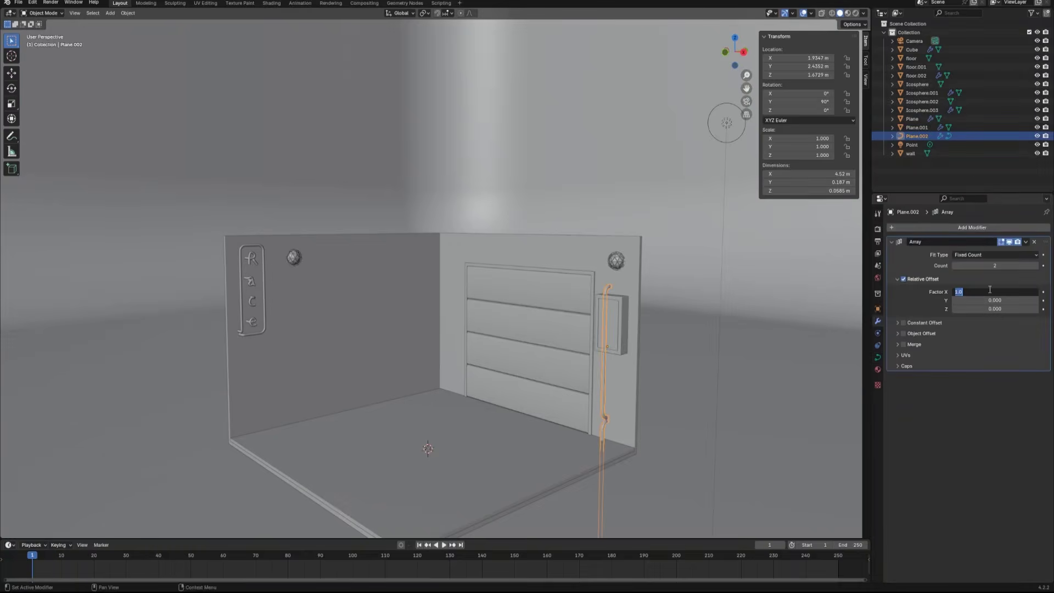
key("Tab")
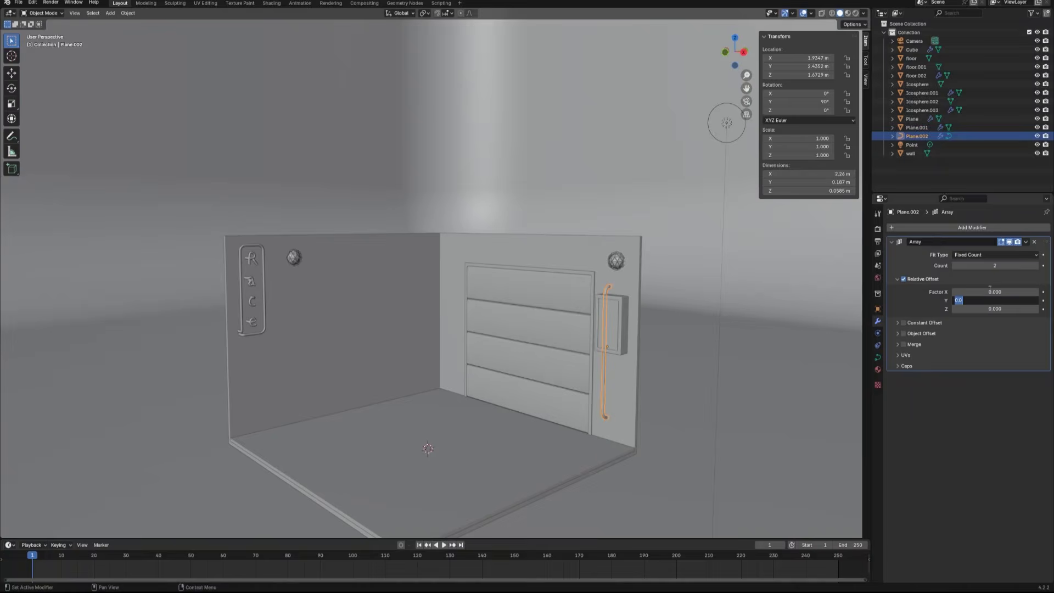
type("2")
key("Return")
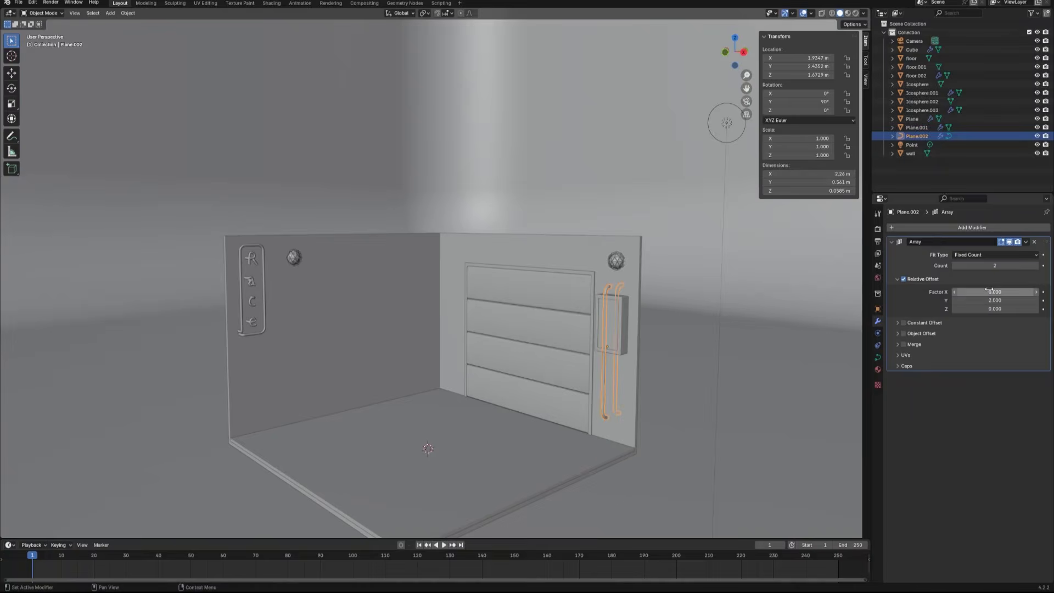
left_click(1010, 300)
type("0")
key("Tab")
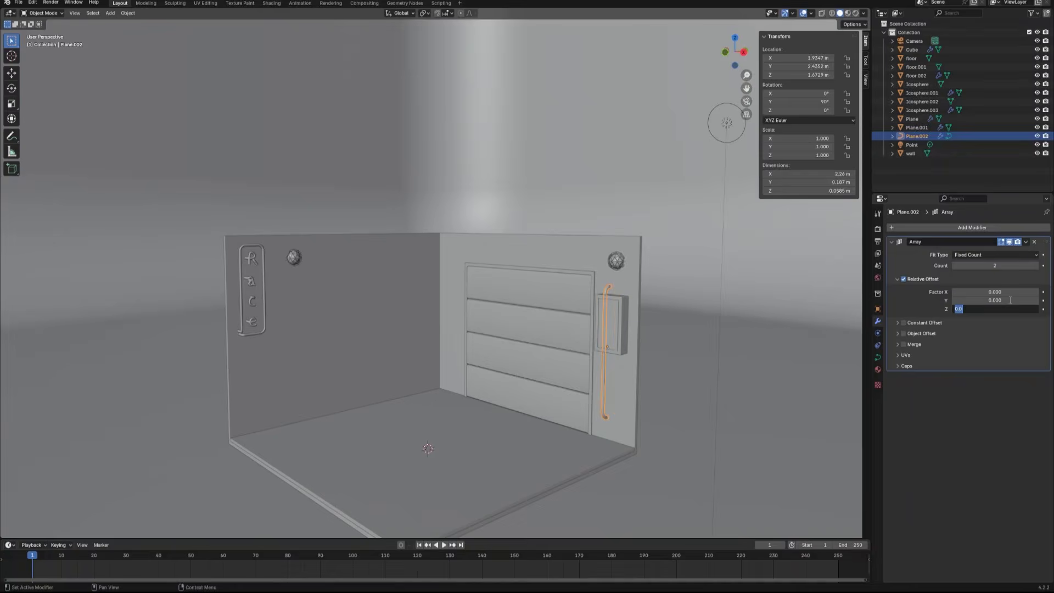
key("Return")
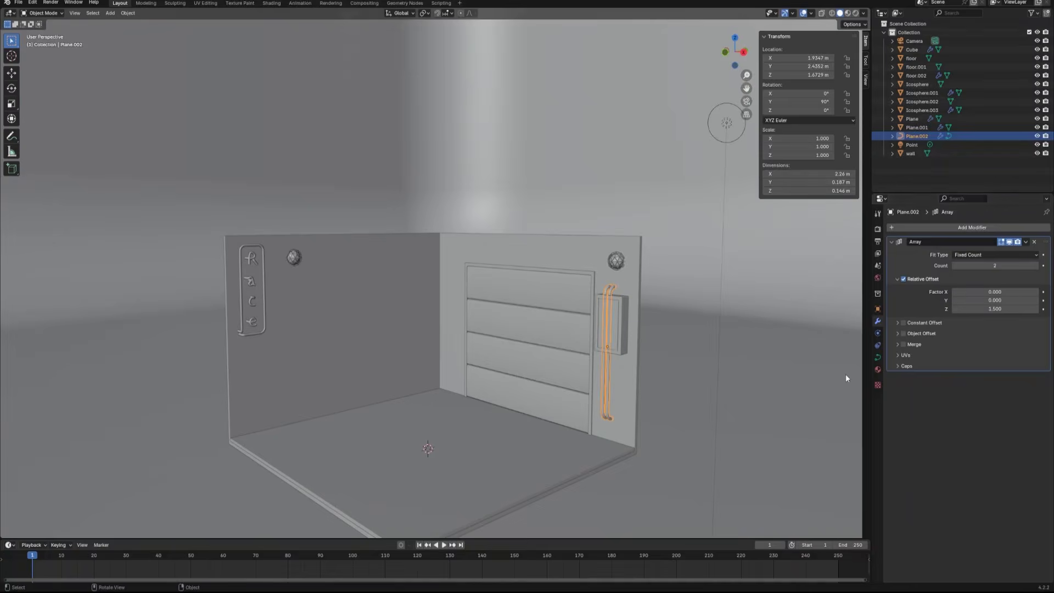
Set the array count to 3 and raise the Z offset factor to 2.1
left_click(1036, 266)
left_click(733, 66)
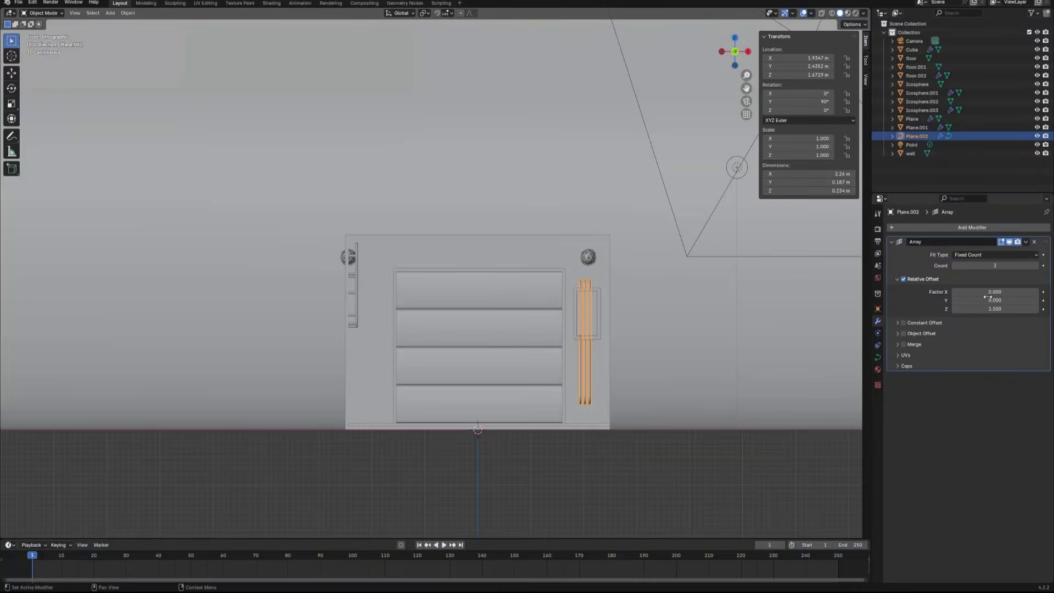
left_click(1035, 309)
left_click(1036, 309)
left_click(1035, 309)
left_click(1035, 309)
left_click(1035, 310)
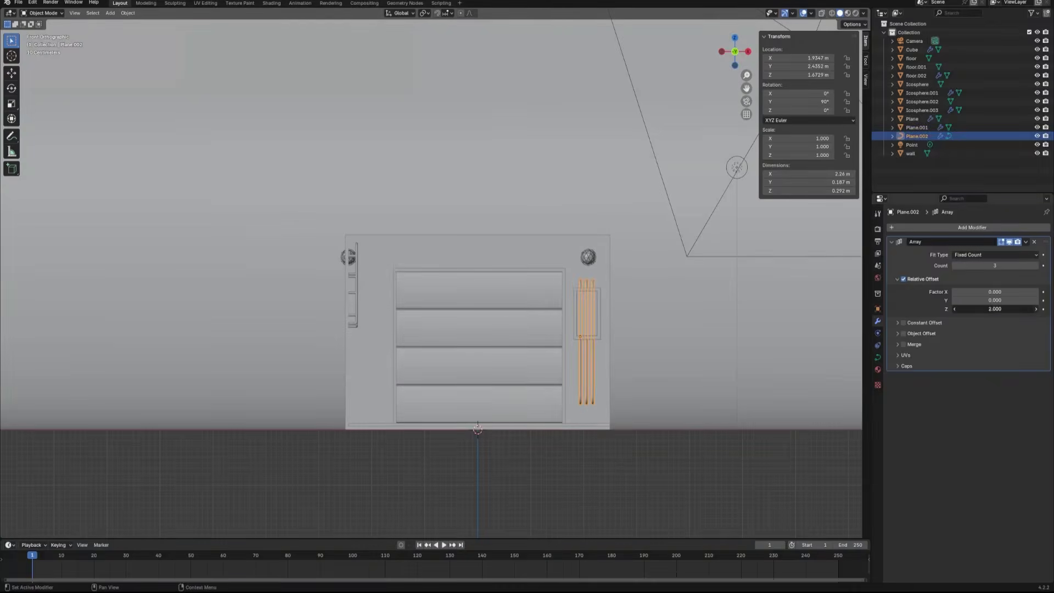
left_click(1036, 309)
left_click(706, 331)
middle_click_drag(706, 331, 658, 342)
scroll(657, 343, "up", 6)
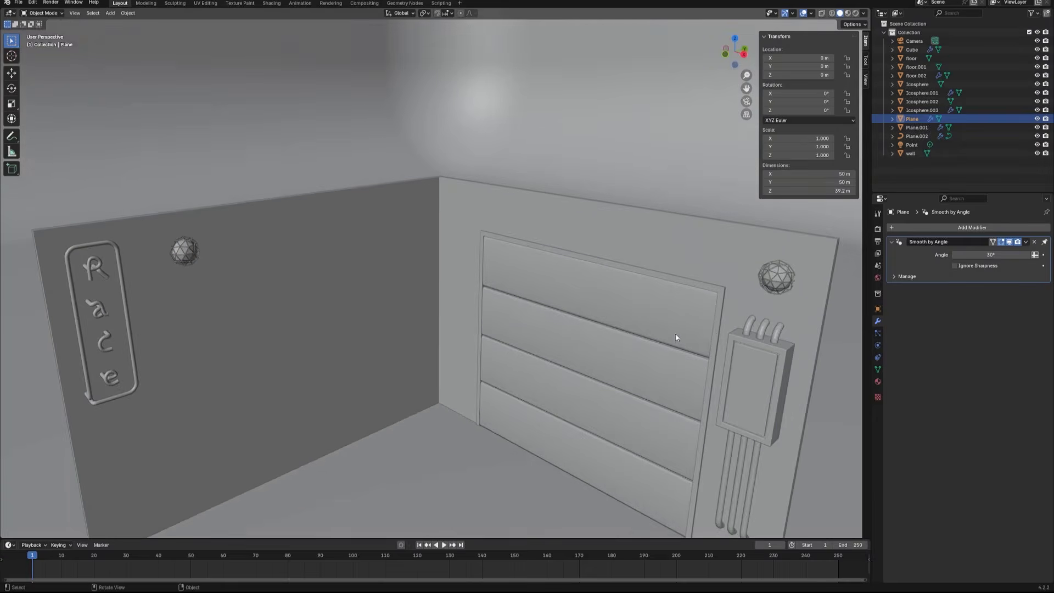
Duplicate the electric box and its pipes and rotate the copy 90° about Z
left_click(703, 321)
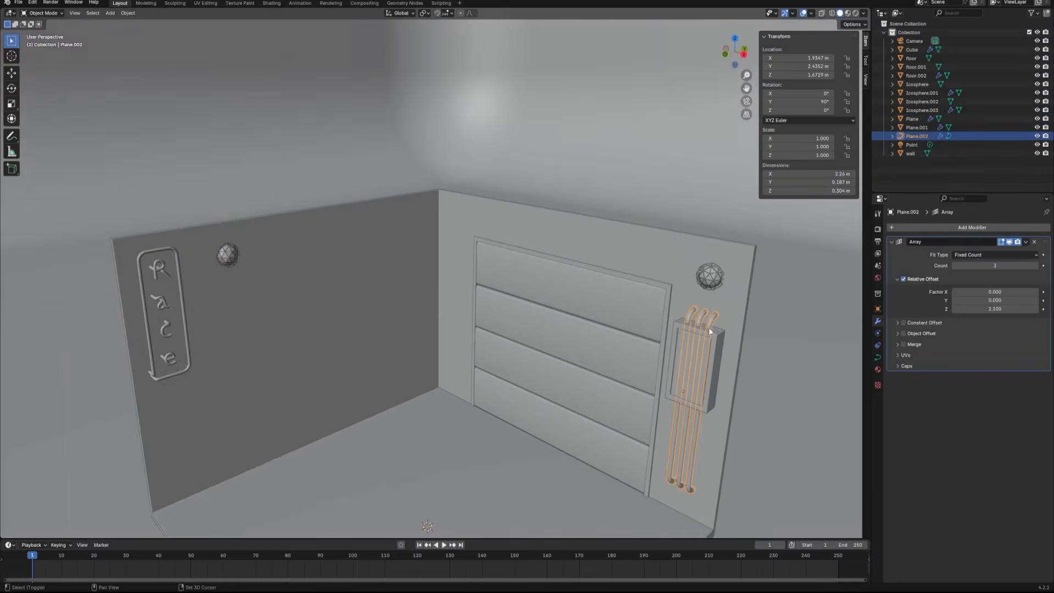
left_click(716, 344, "shift")
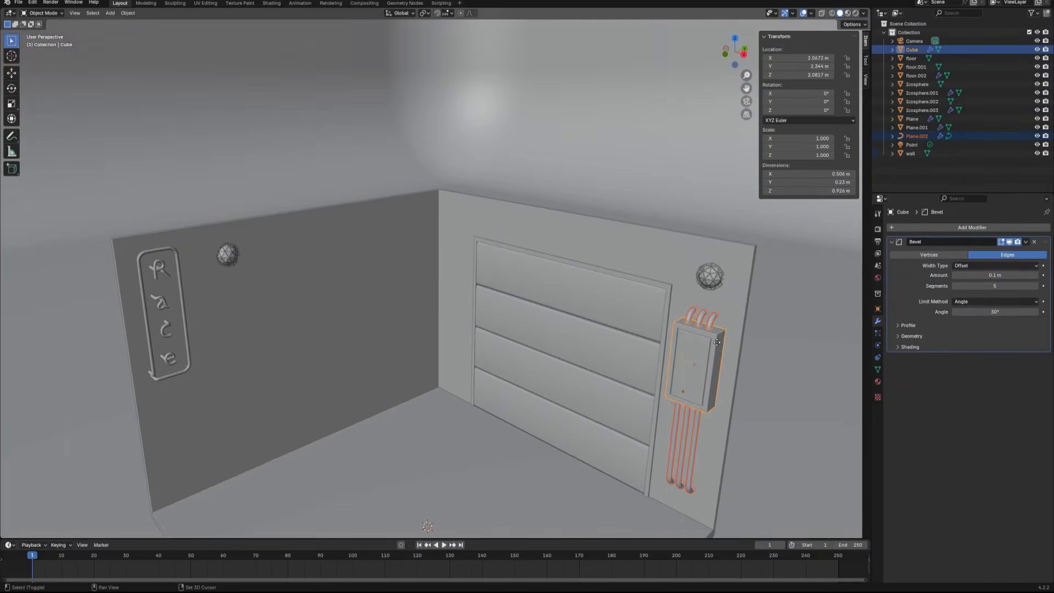
key("shift+d")
key("y")
left_click(606, 406)
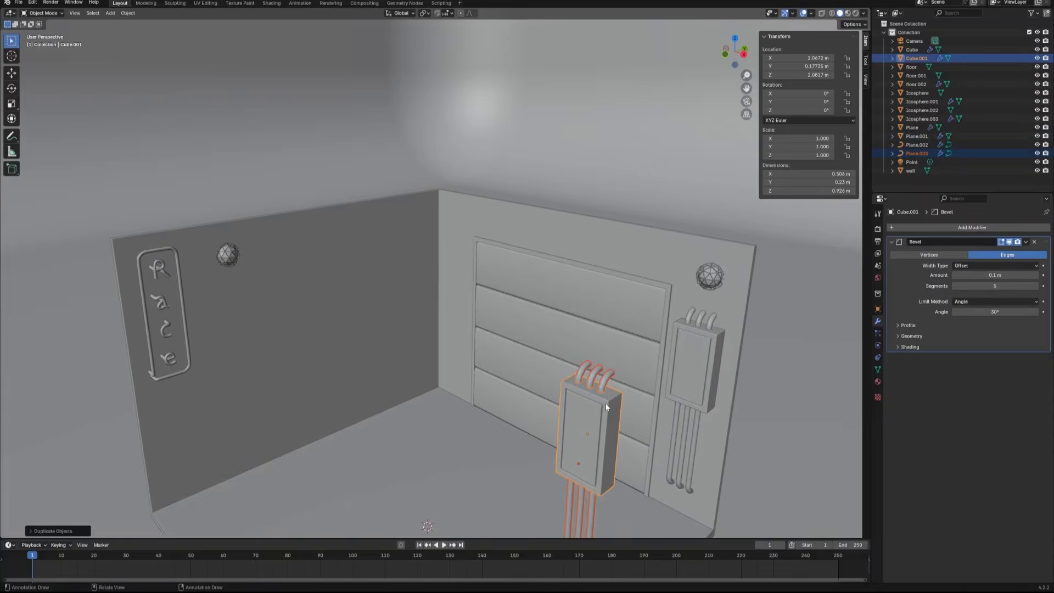
key("r")
key("z")
key("9")
key("0")
key("Return")
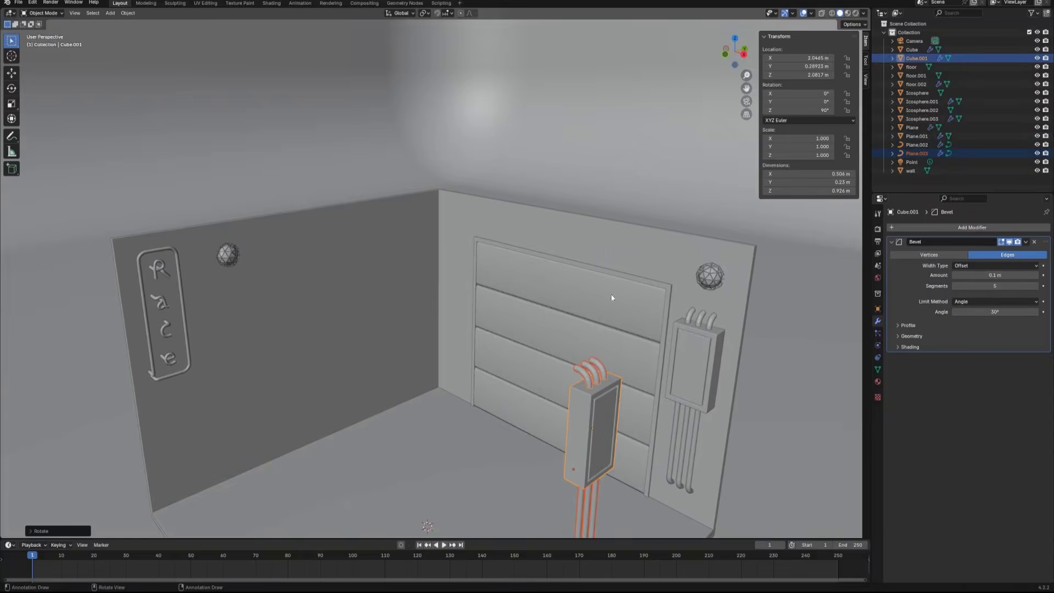
Raise the copied box higher on the left wall and scale it up to 1.087
left_click(744, 56)
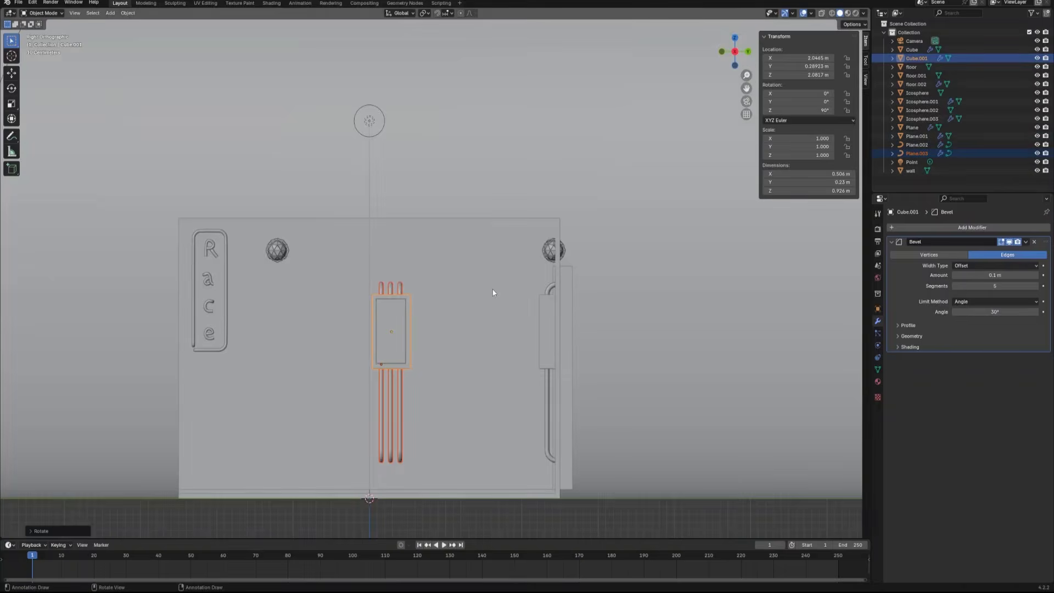
key("g")
left_click(434, 252)
key("s")
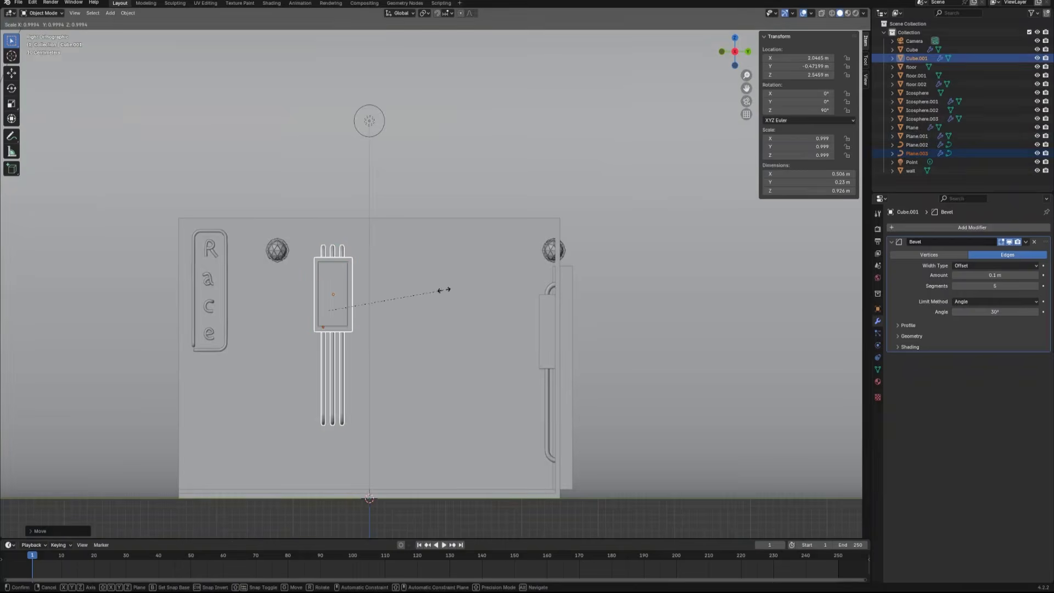
left_click(453, 292)
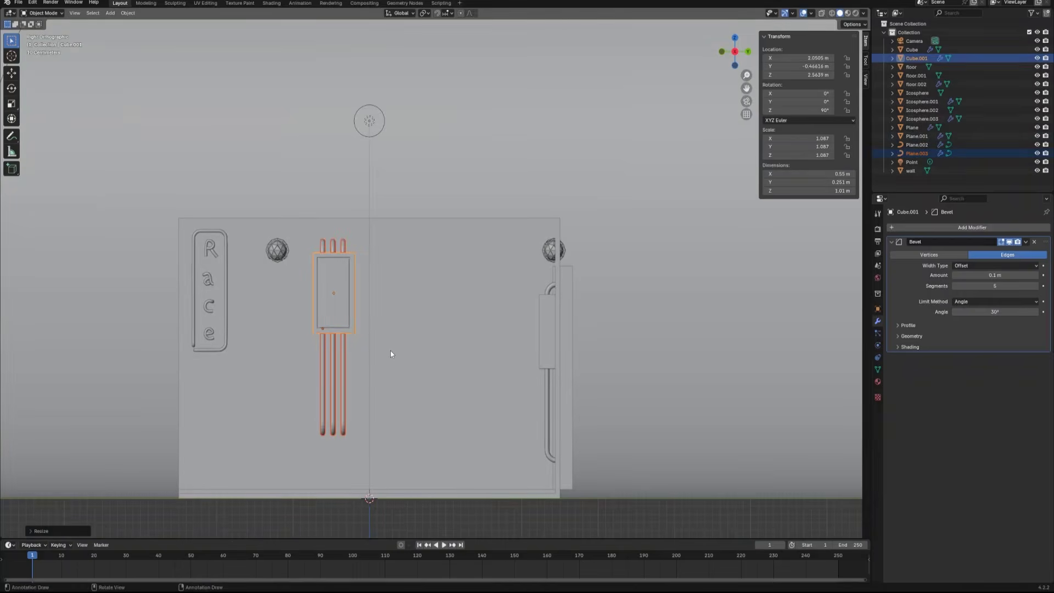
Raise the bottom points of the duplicated pipes along Z to shorten them
key("Tab")
key("Tab")
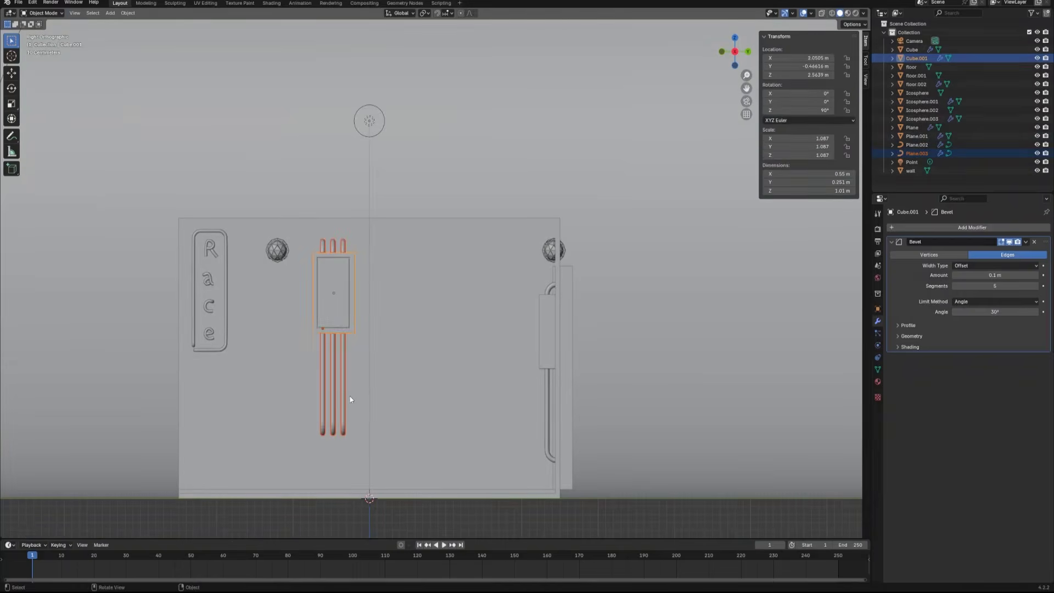
left_click(344, 402)
left_click(344, 402)
key("Tab")
left_click_drag(360, 414, 319, 443)
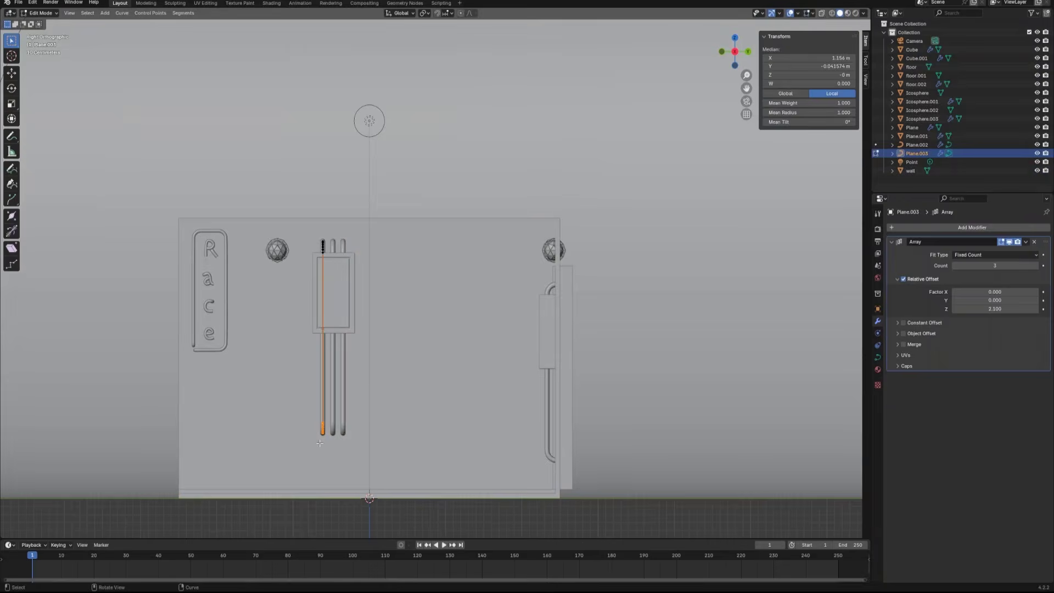
middle_click_drag(460, 332, 516, 405)
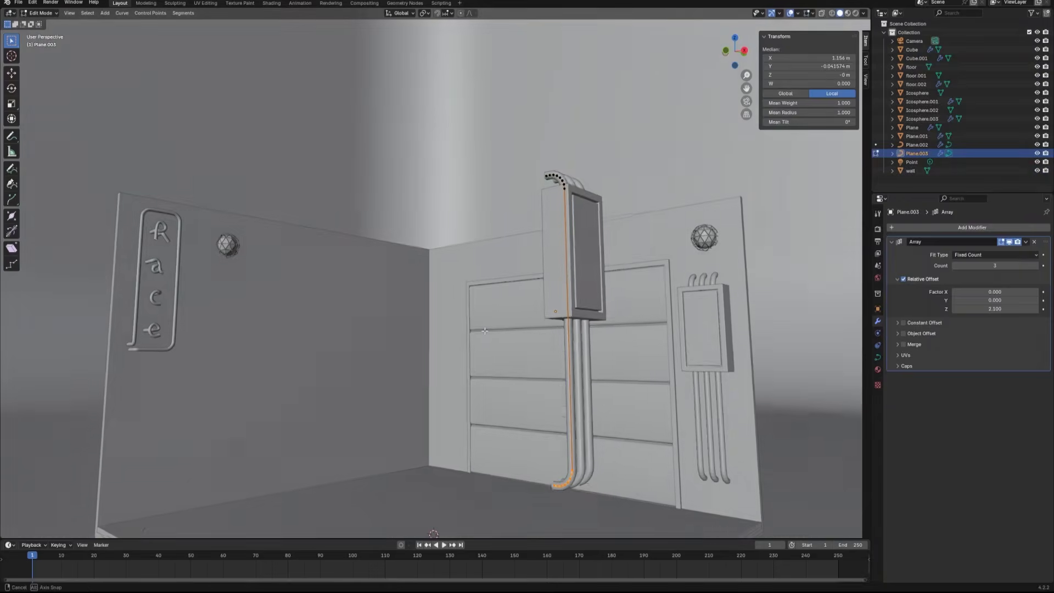
left_click_drag(515, 404, 604, 483)
key("g")
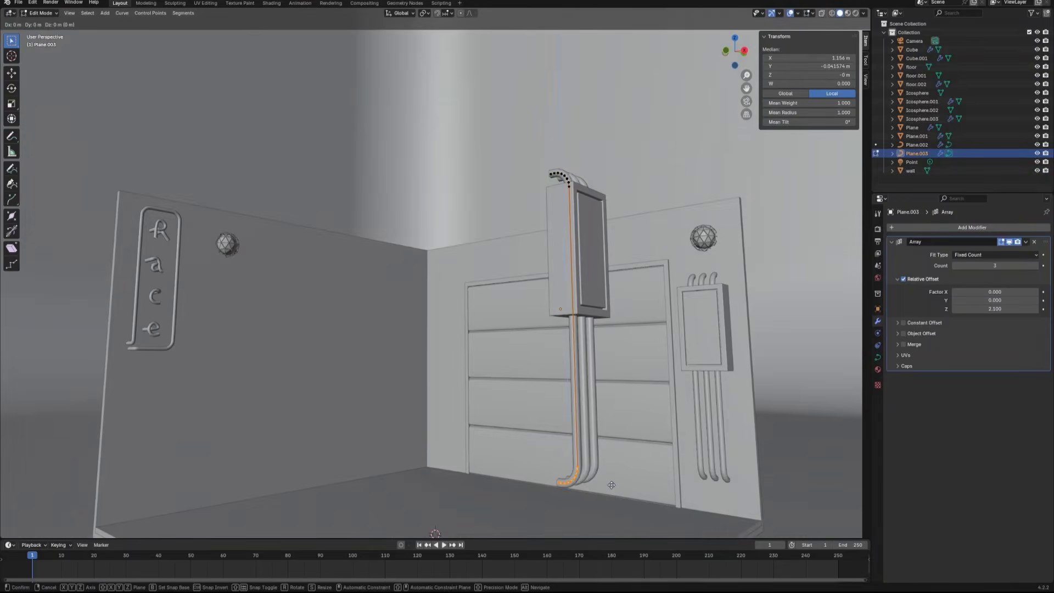
key("z")
left_click(612, 351)
key("Tab")
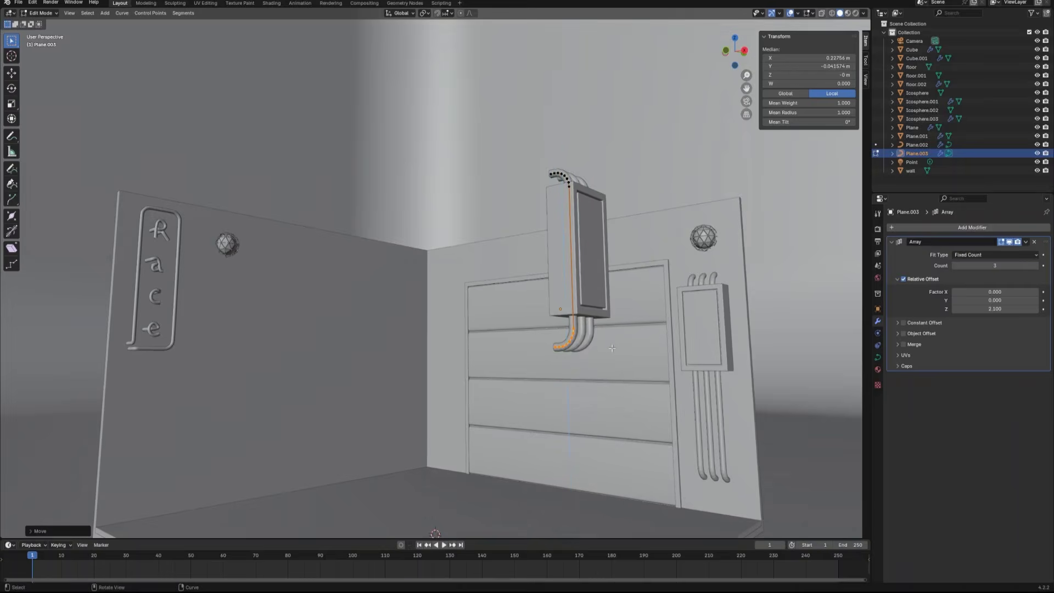
Move the second box and pipes along X onto the left wall, then slide them along Y
left_click(556, 223, "shift")
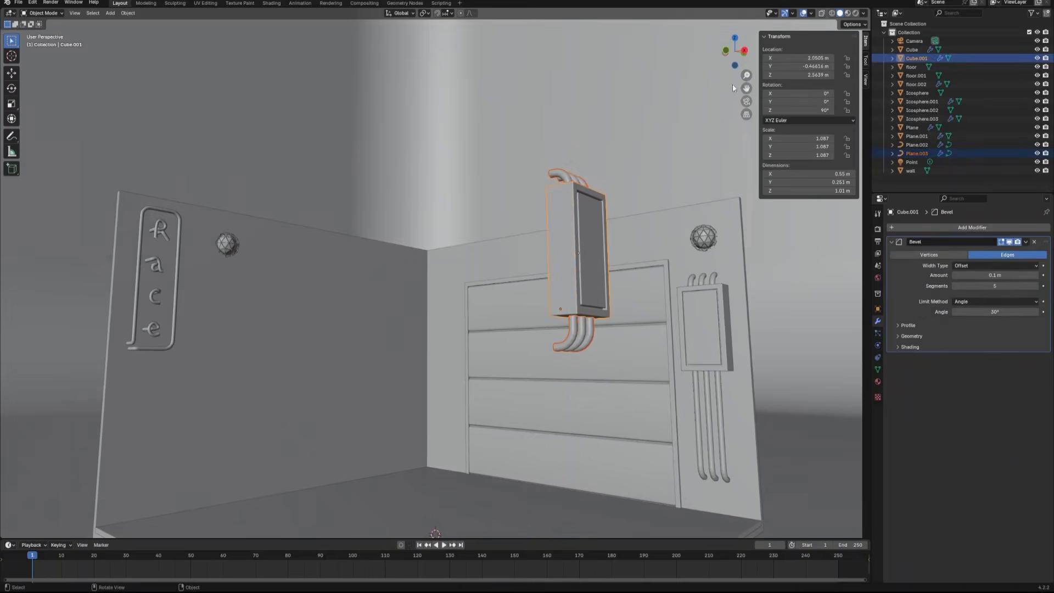
left_click(735, 37)
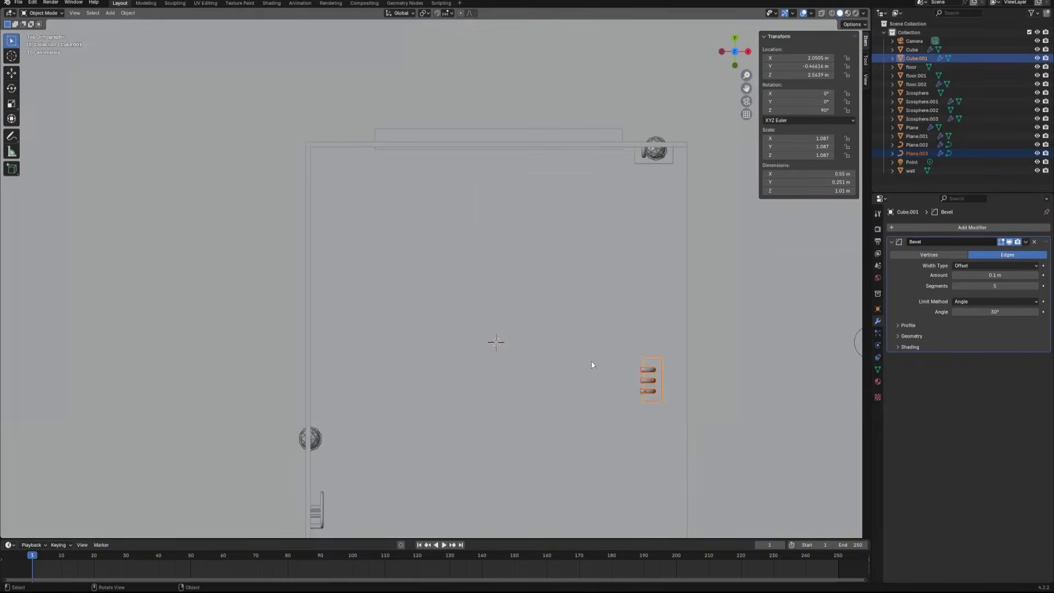
key("g")
key("x")
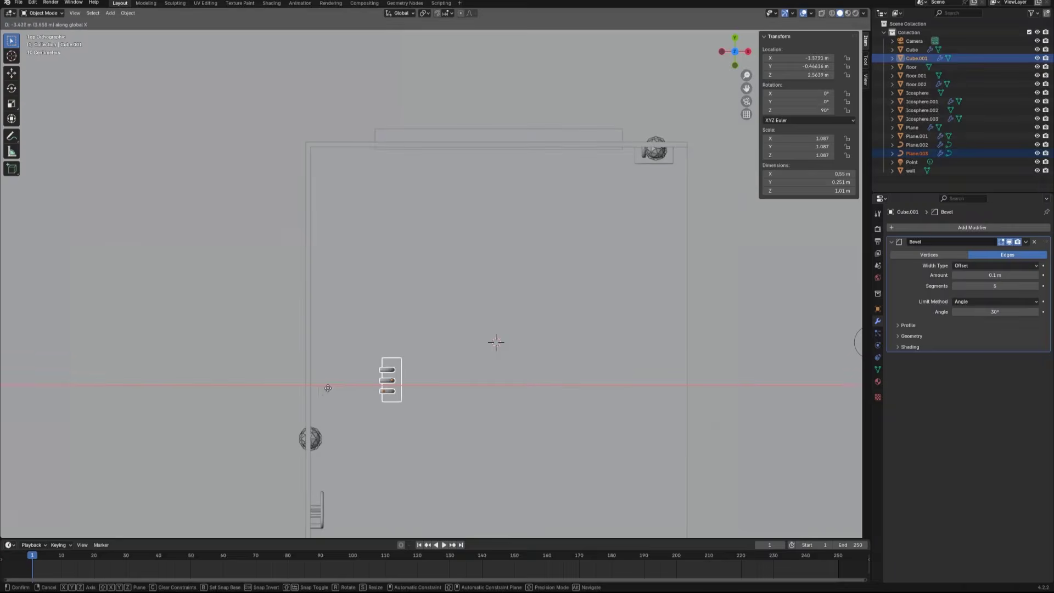
left_click(256, 388)
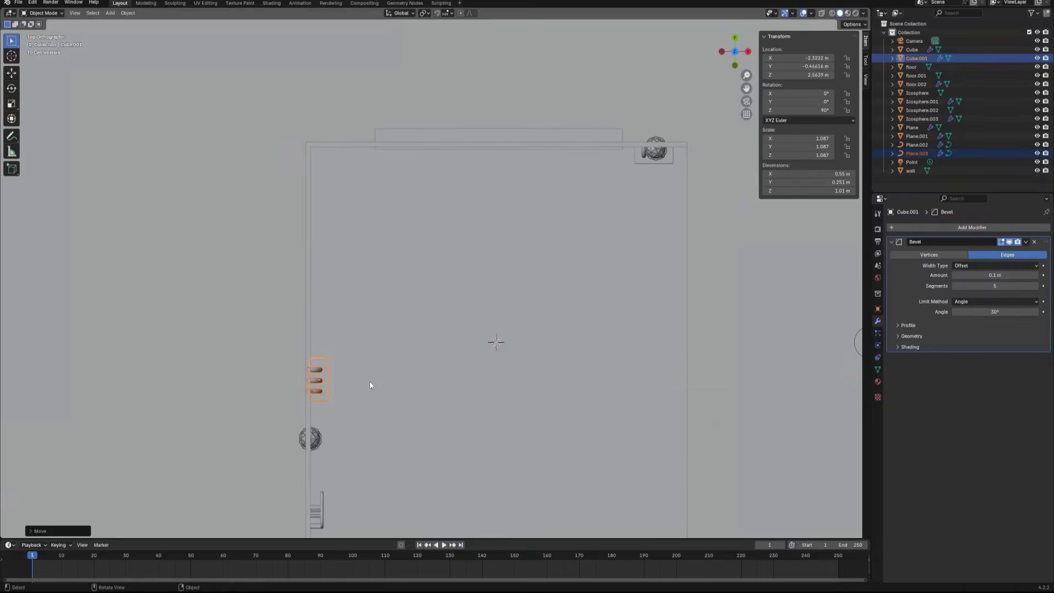
scroll(369, 384, "up", 2)
key("g")
key("y")
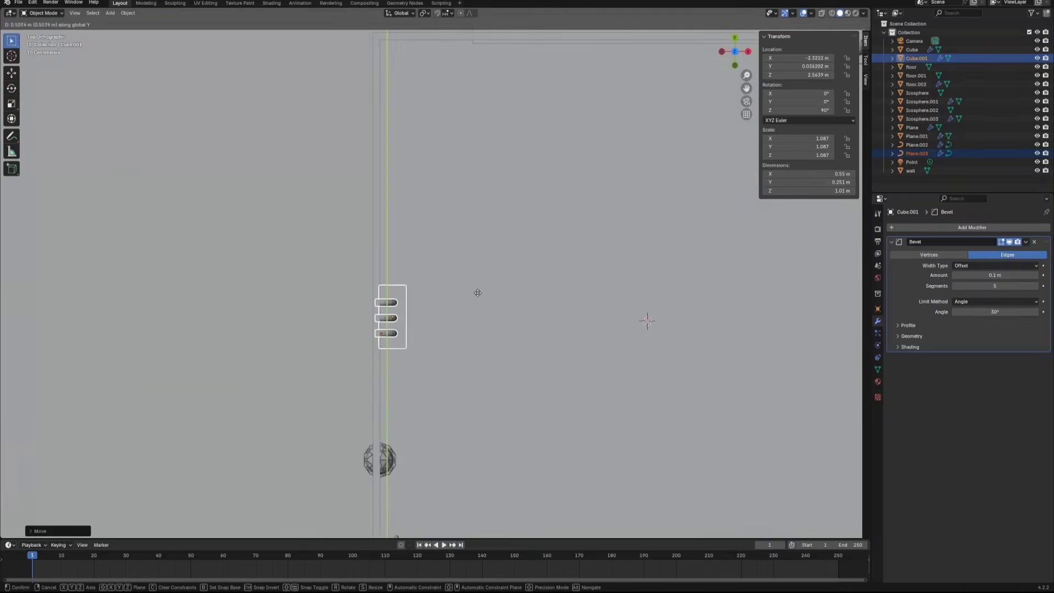
left_click(508, 345)
scroll(509, 345, "down", 5)
Orbit around the room and view it through the scene camera
left_click(577, 329)
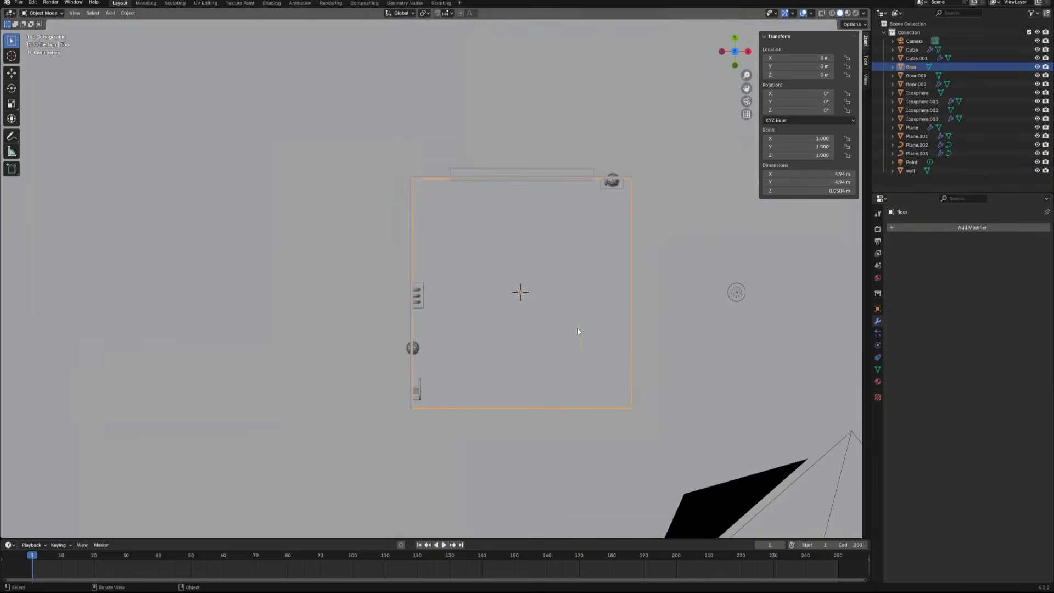
middle_click_drag(682, 365, 637, 285)
middle_click_drag(707, 378, 691, 330)
left_click(747, 101)
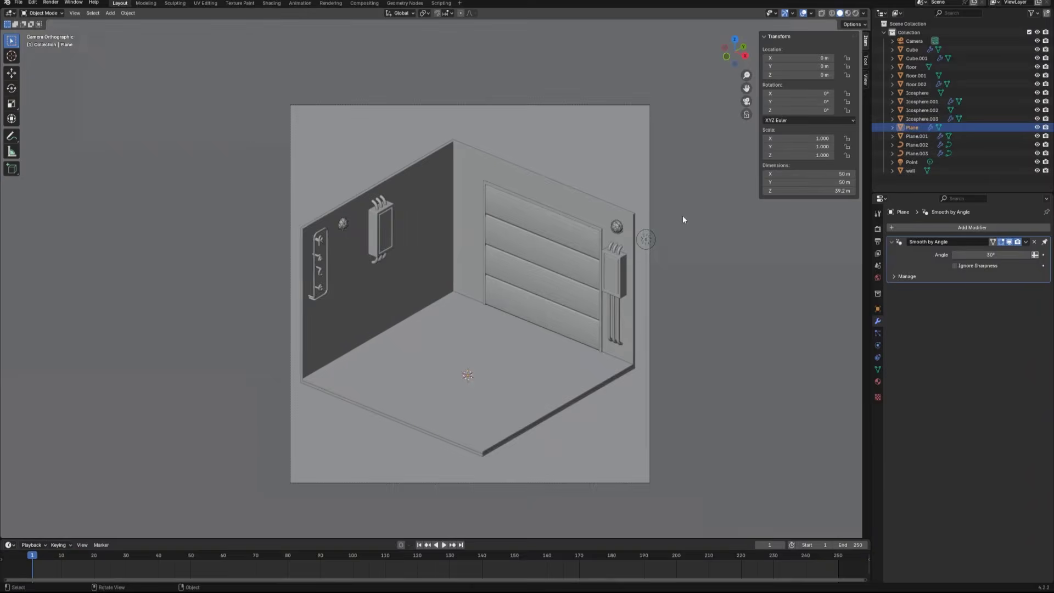